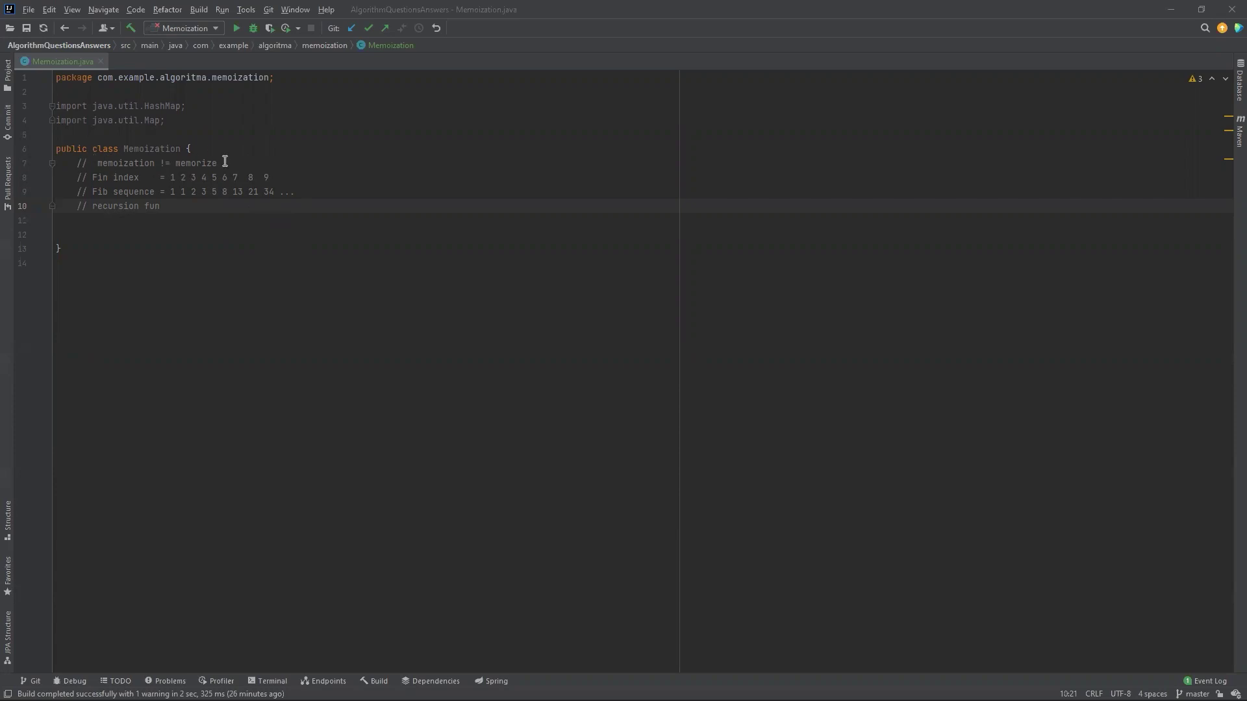
Step: Highlight the memoization and recursion notes and the Fibonacci sequence line
left_click_drag(218, 163, 88, 163)
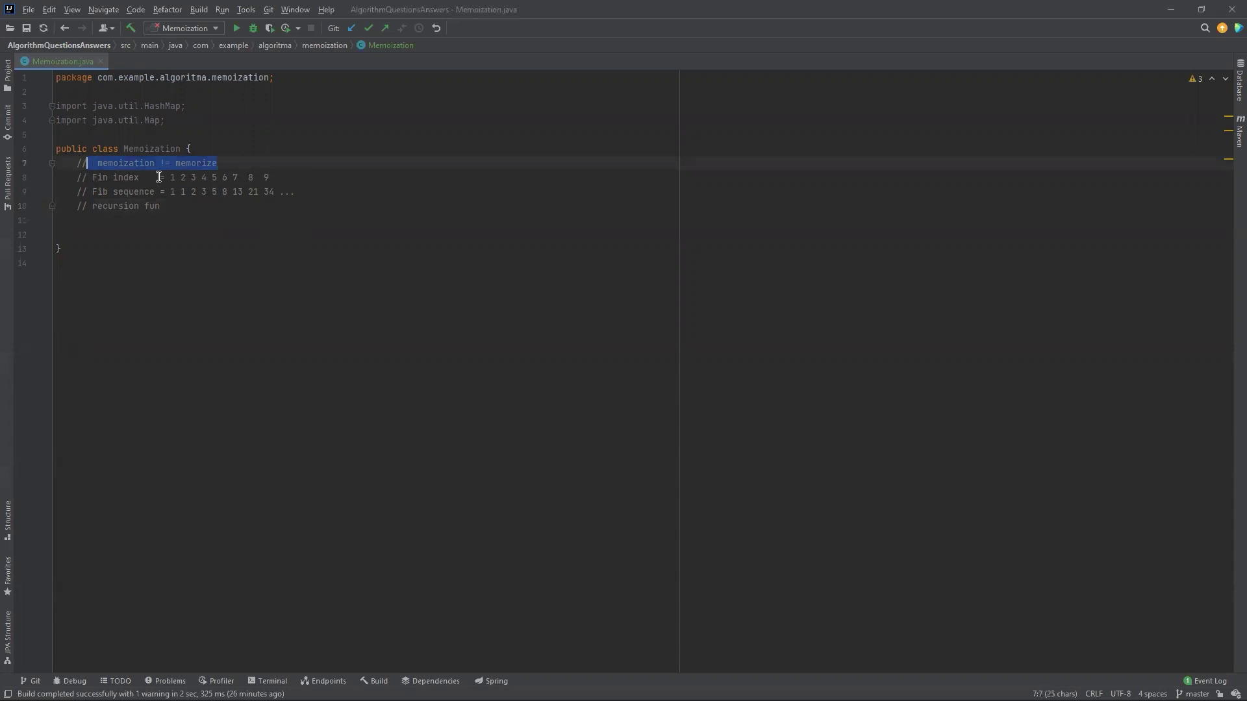
left_click(219, 163)
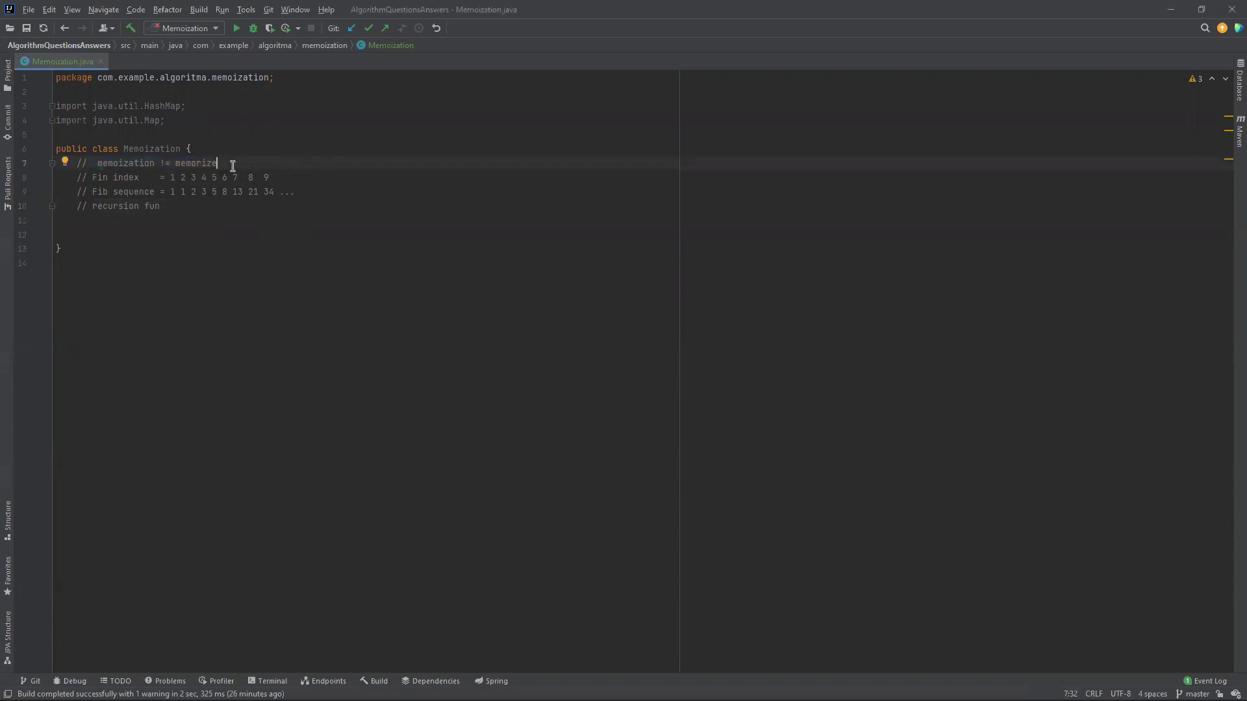
left_click_drag(218, 162, 124, 163)
left_click(189, 234)
left_click_drag(92, 206, 171, 207)
left_click(173, 209)
left_click_drag(75, 191, 286, 192)
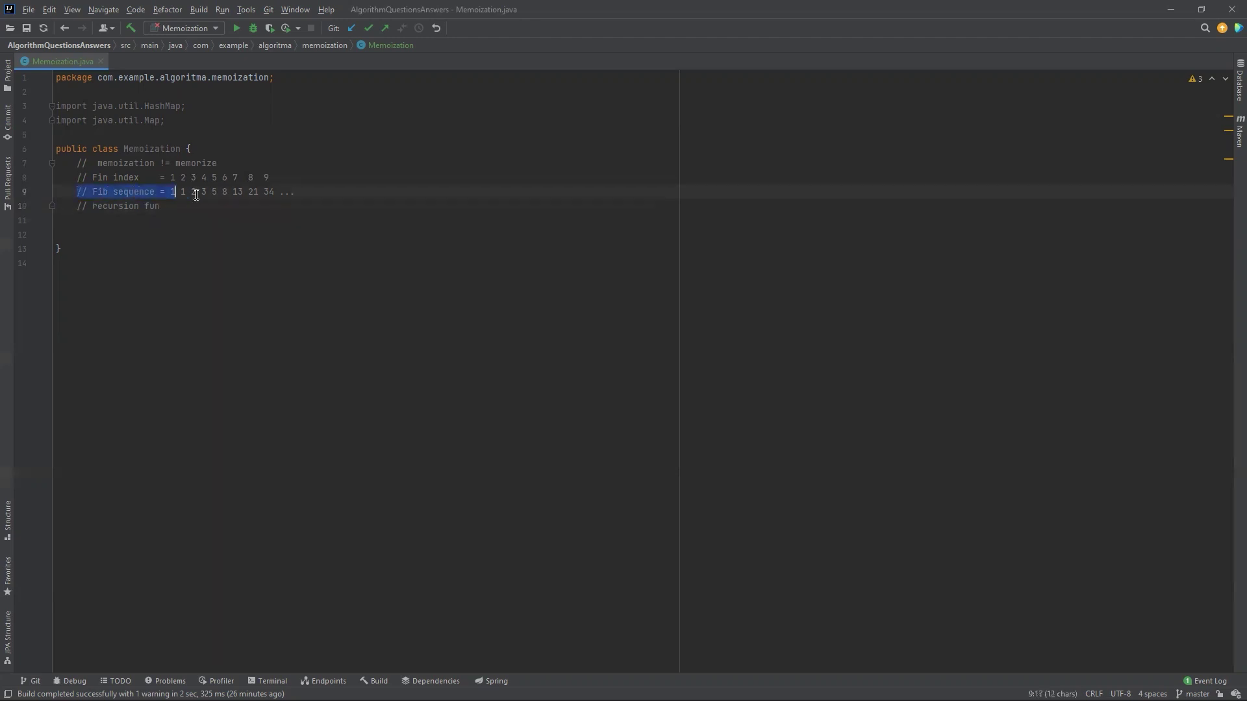
left_click(302, 192)
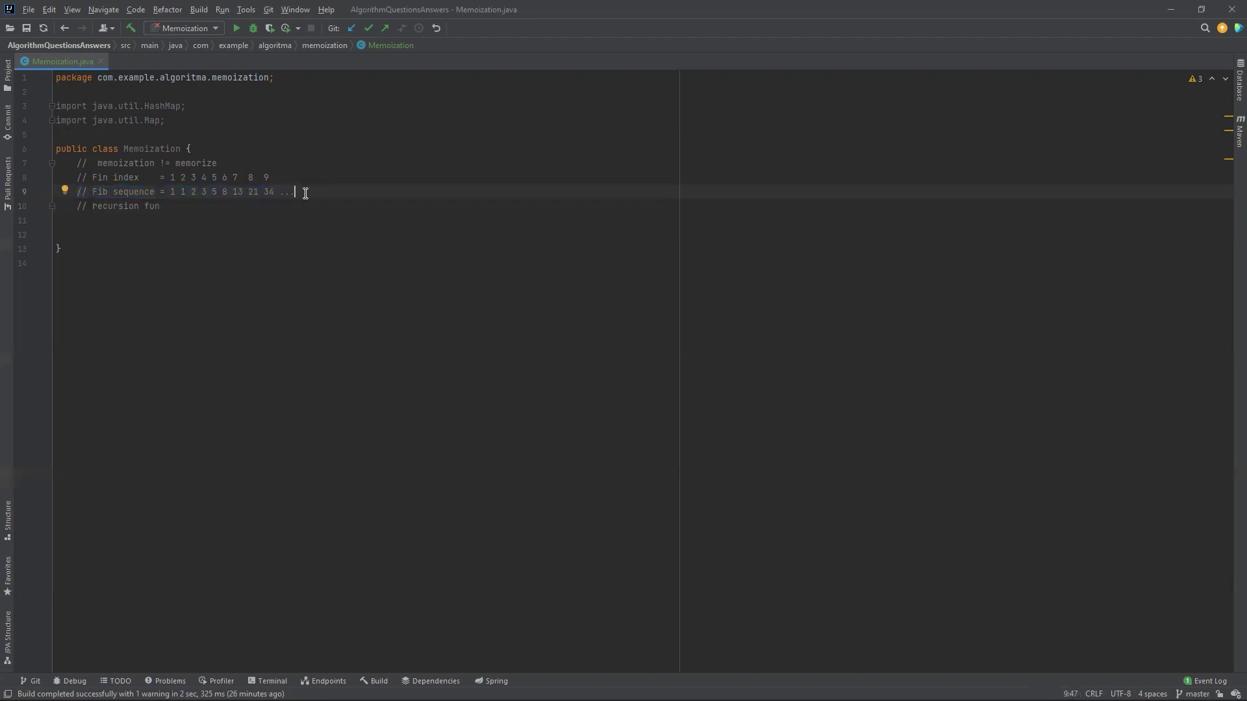
Step: Point out the values 3, 5 and 8 in the Fibonacci sequence
double_click(205, 191)
left_click(225, 192)
double_click(225, 191)
left_click(216, 191)
left_click_drag(218, 193, 203, 192)
left_click(205, 204)
left_click_drag(213, 192, 219, 192)
left_click(225, 193)
left_click_drag(222, 192, 275, 192)
left_click(295, 194)
left_click(222, 206)
Step: Add the static int fib(int n) method below the recursion note and reformat
key("Return")
key("Return")
type("public ")
type("static ")
type("int ")
type("fin")
type("(")
type("int n){")
key("Return")
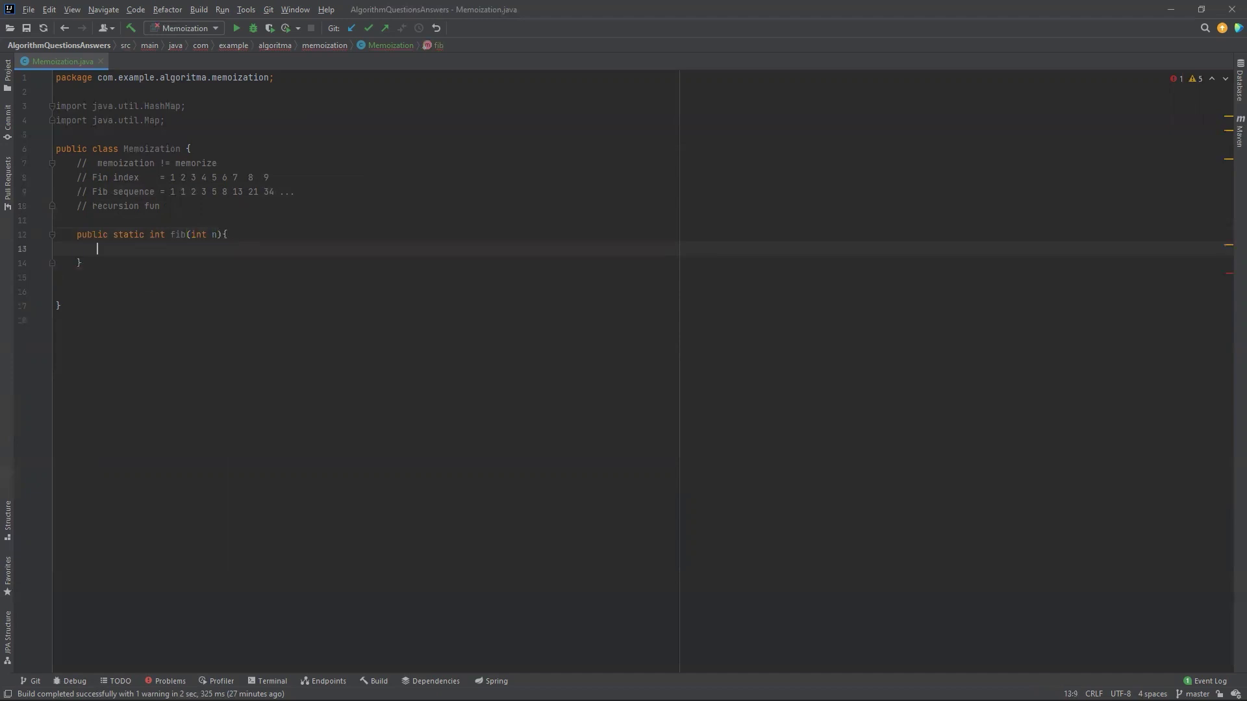
key("ctrl+alt+l")
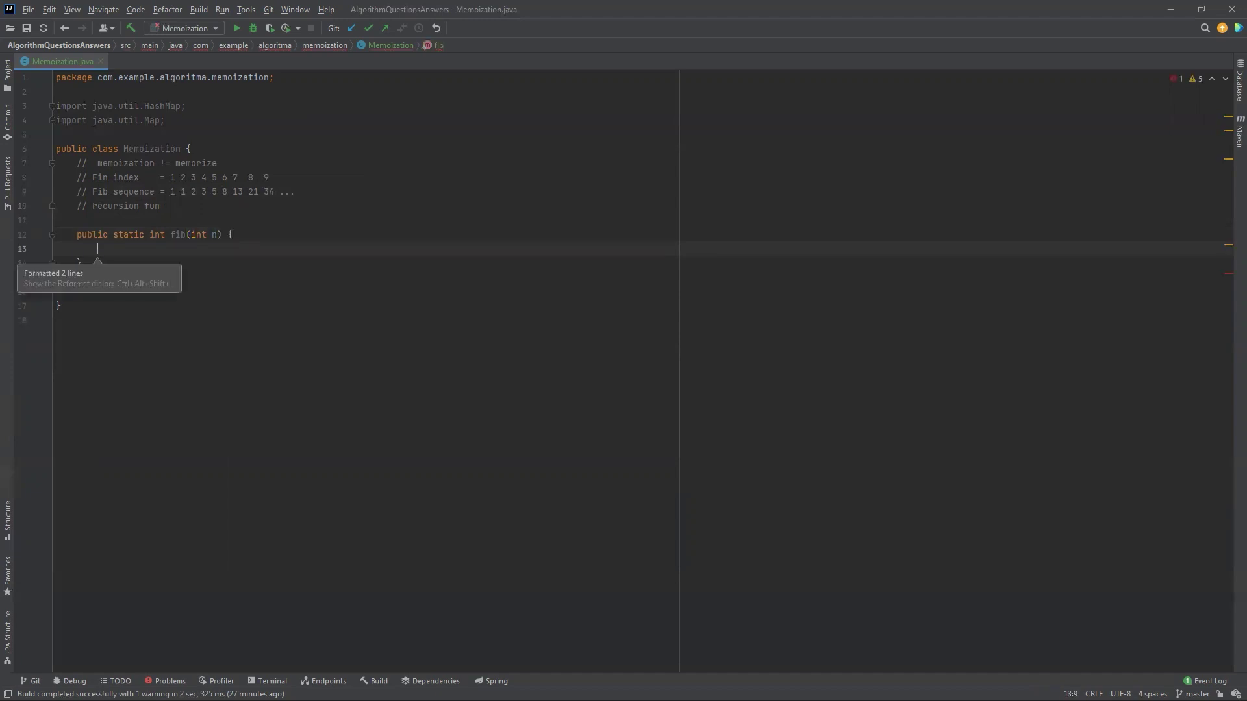
left_click_drag(126, 260, 84, 217)
key("Right")
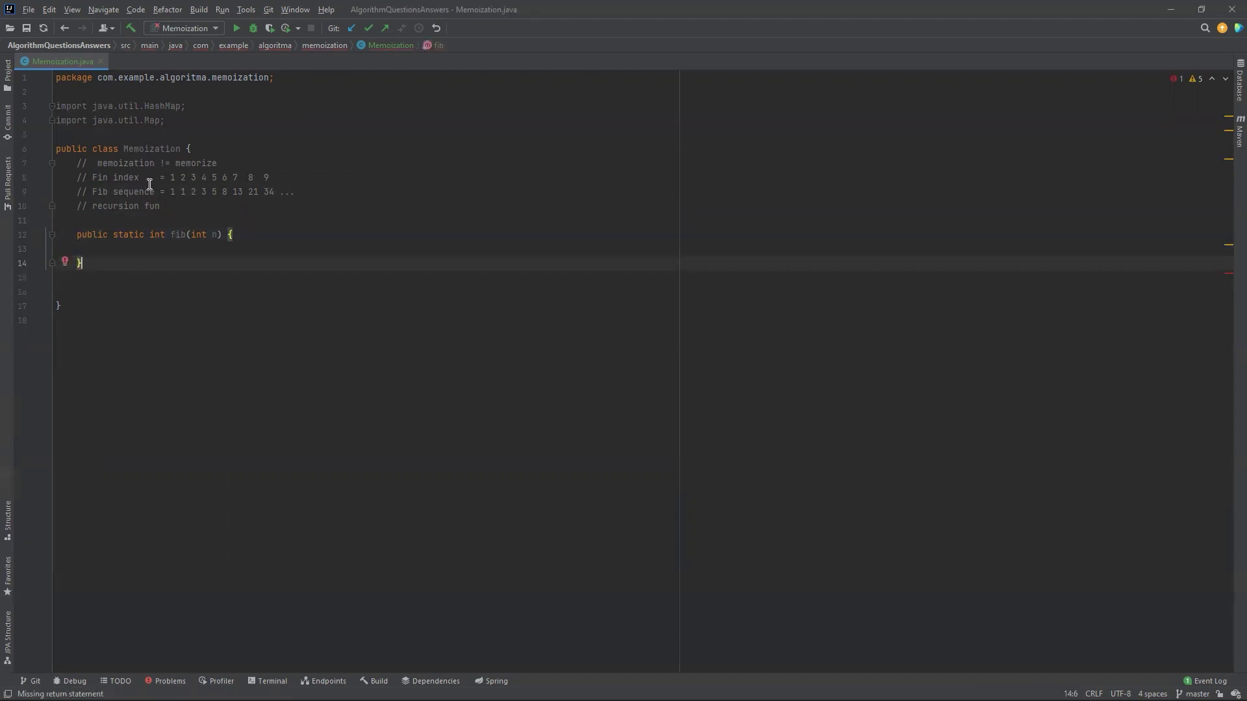
Step: Point to the first sequence values and add the base case returning 1 for n 1 or 2
double_click(182, 178)
left_click_drag(167, 193, 185, 192)
left_click(187, 192)
left_click(151, 248)
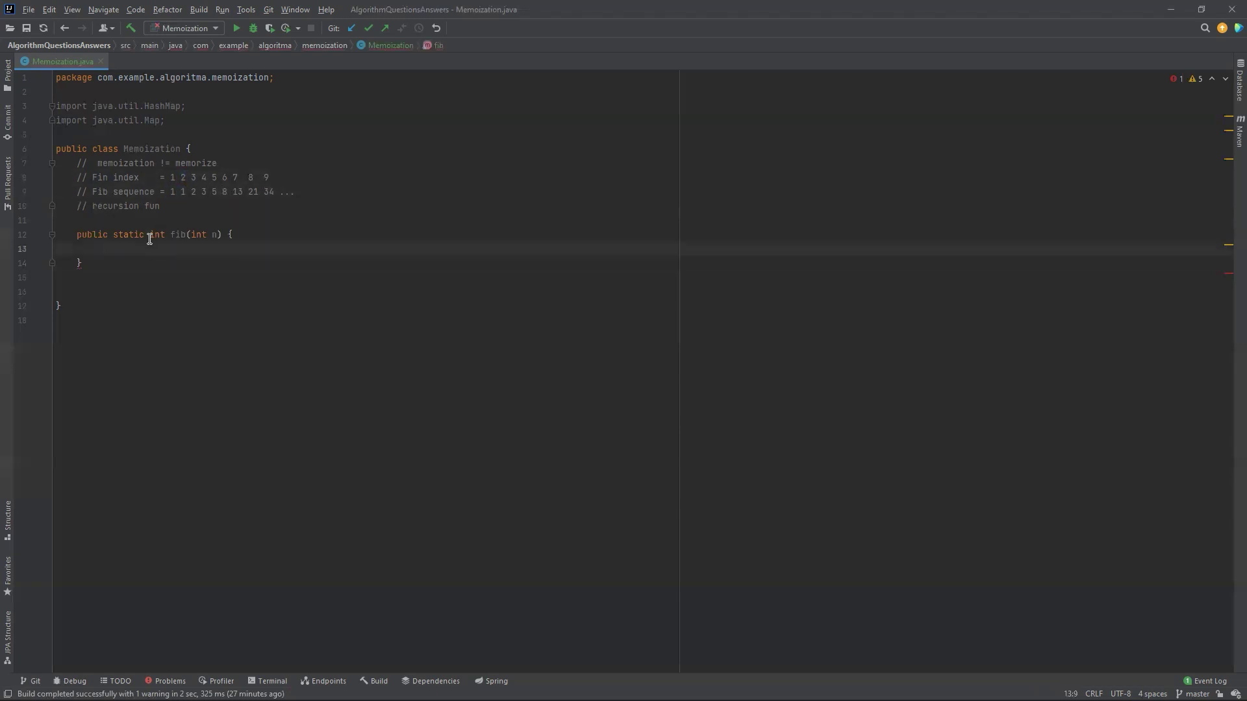
type("if (n==1")
type(" || n==2)")
type(" return ")
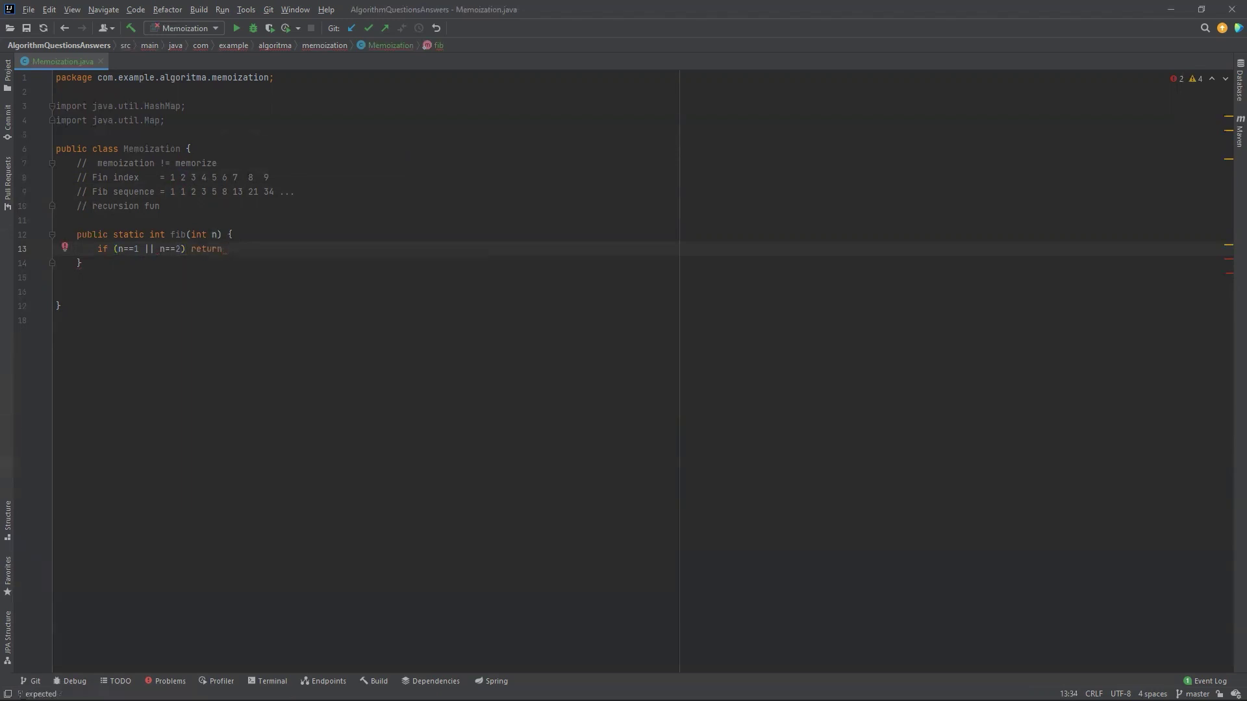
type("1;")
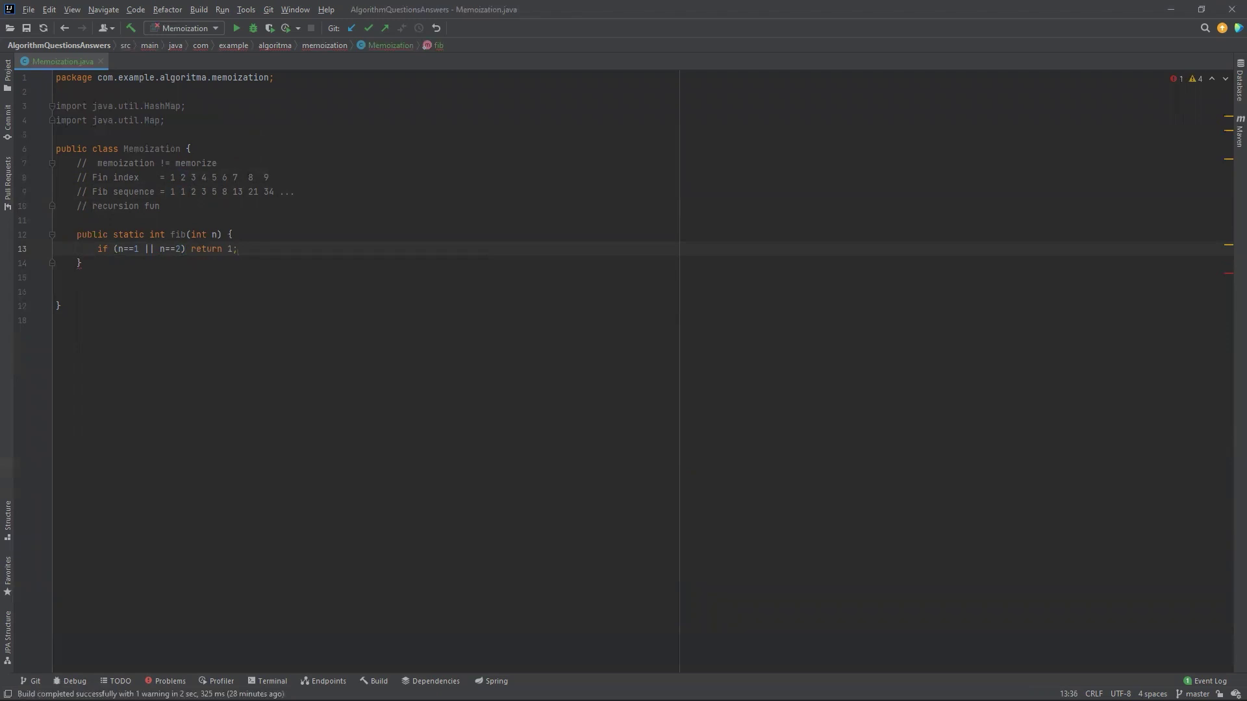
key("ctrl+shift+Return")
Step: Add 'return fib(n - 1) + fib(n - 2)', reformat, and remove the blank line
key("Return")
type("return ")
type("f")
key("Tab")
type("n-1")
key("End")
type("+fib(n-2);")
key("ctrl+alt+l")
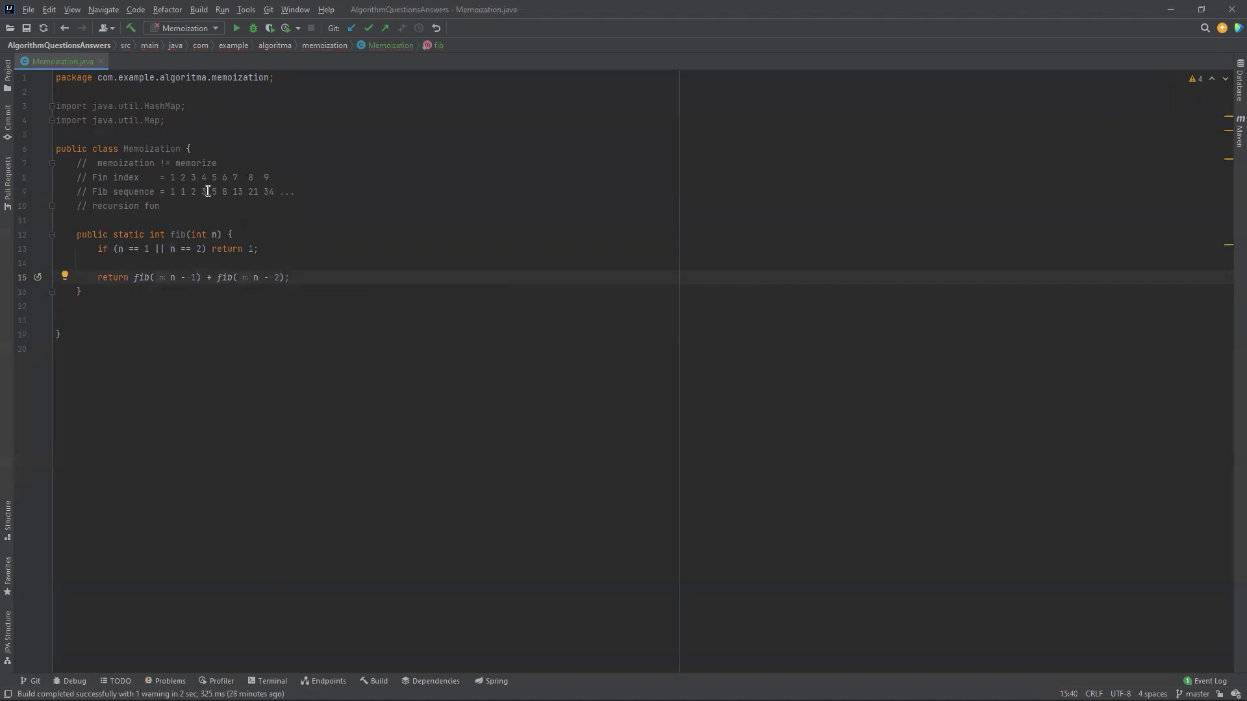
left_click(294, 252)
key("Down")
key("BackSpace")
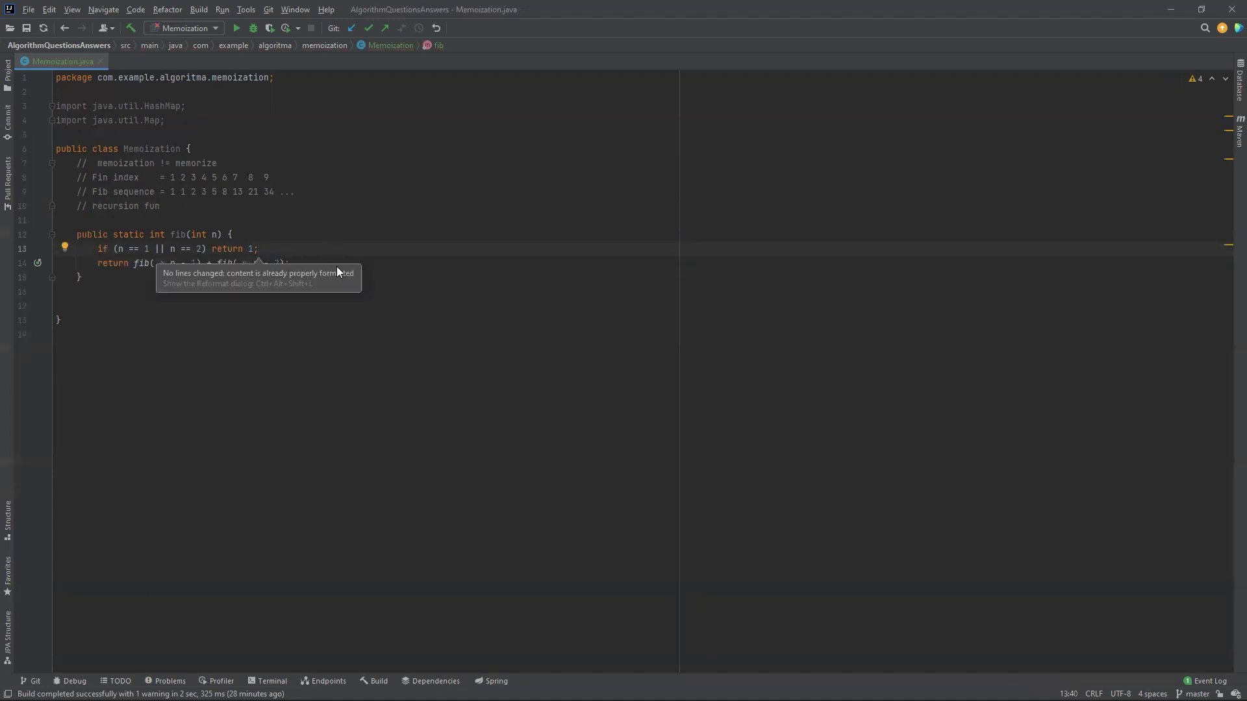
Step: Add a main method after fib that prints fib(7)
left_click_drag(94, 287, 77, 234)
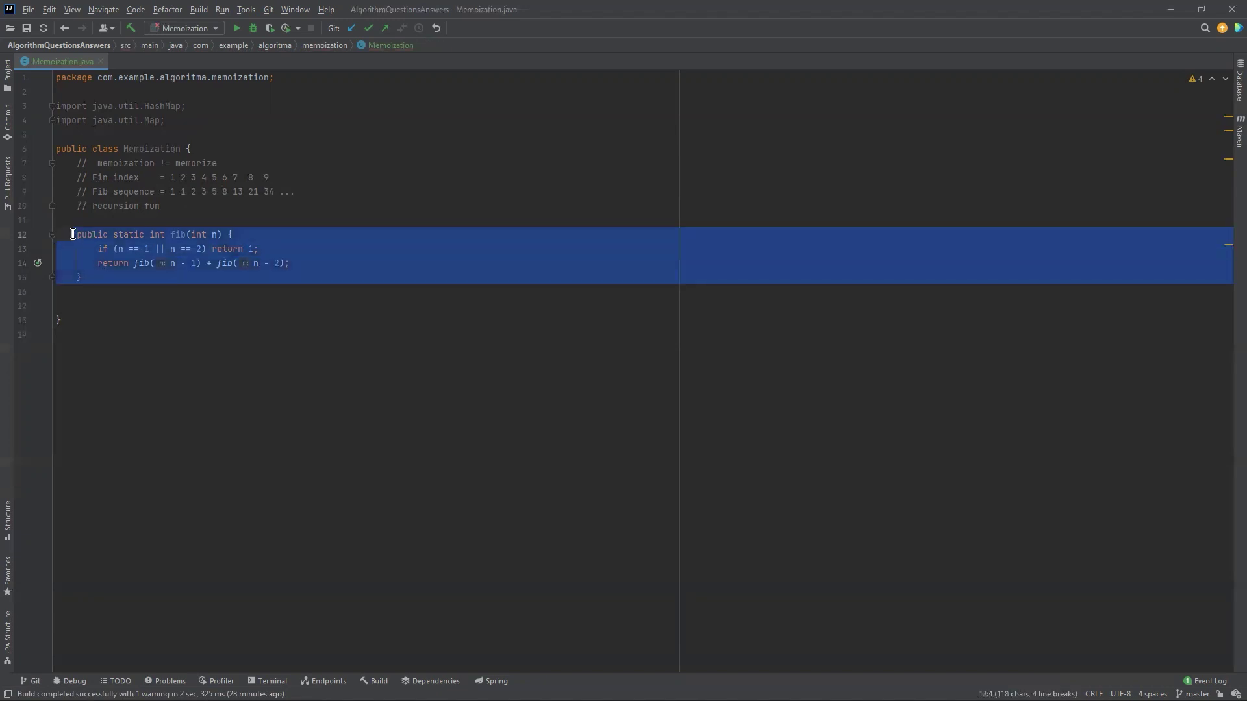
left_click(137, 320)
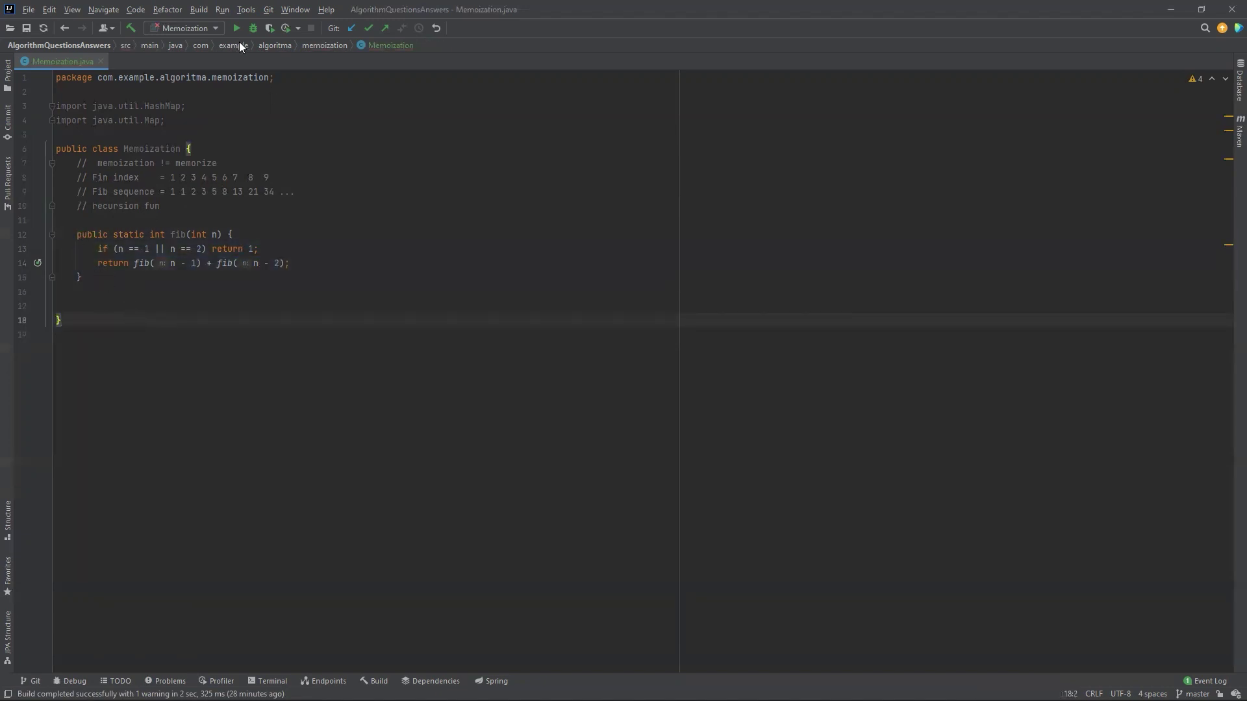
left_click(101, 281)
key("Return")
key("Return")
type("main")
key("Tab")
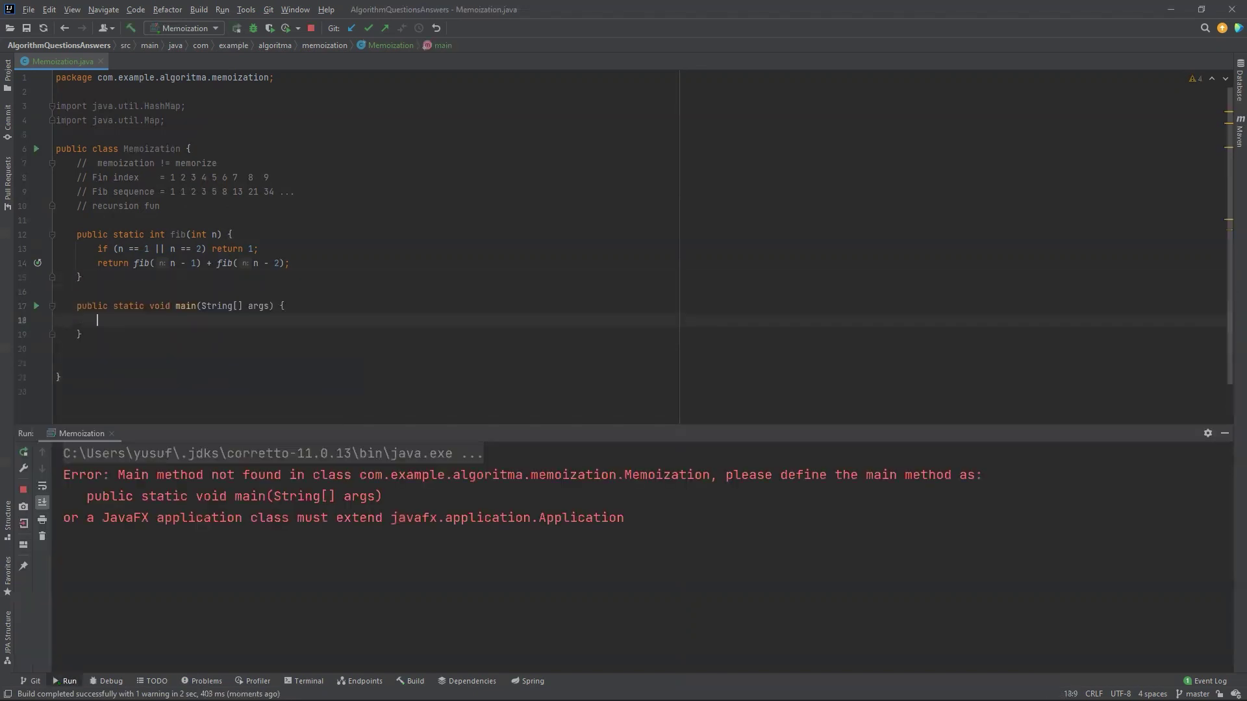
type("sout")
key("Tab")
type("fib")
key("Tab")
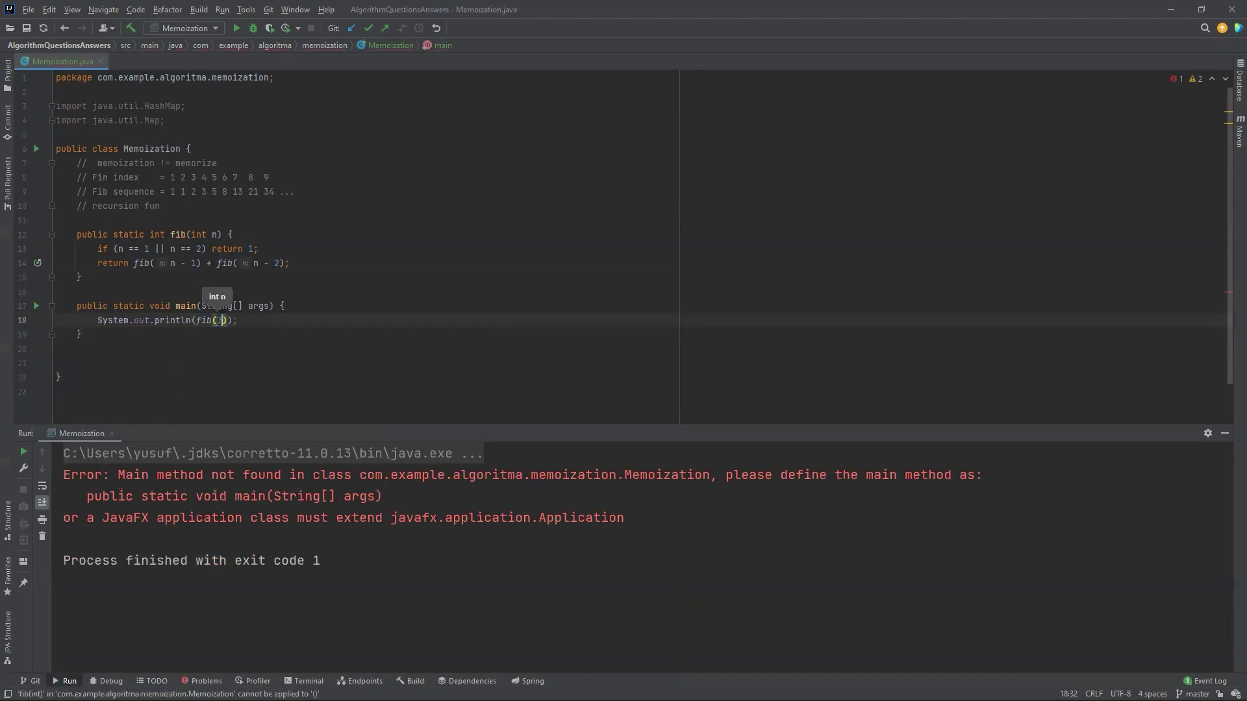
type("7")
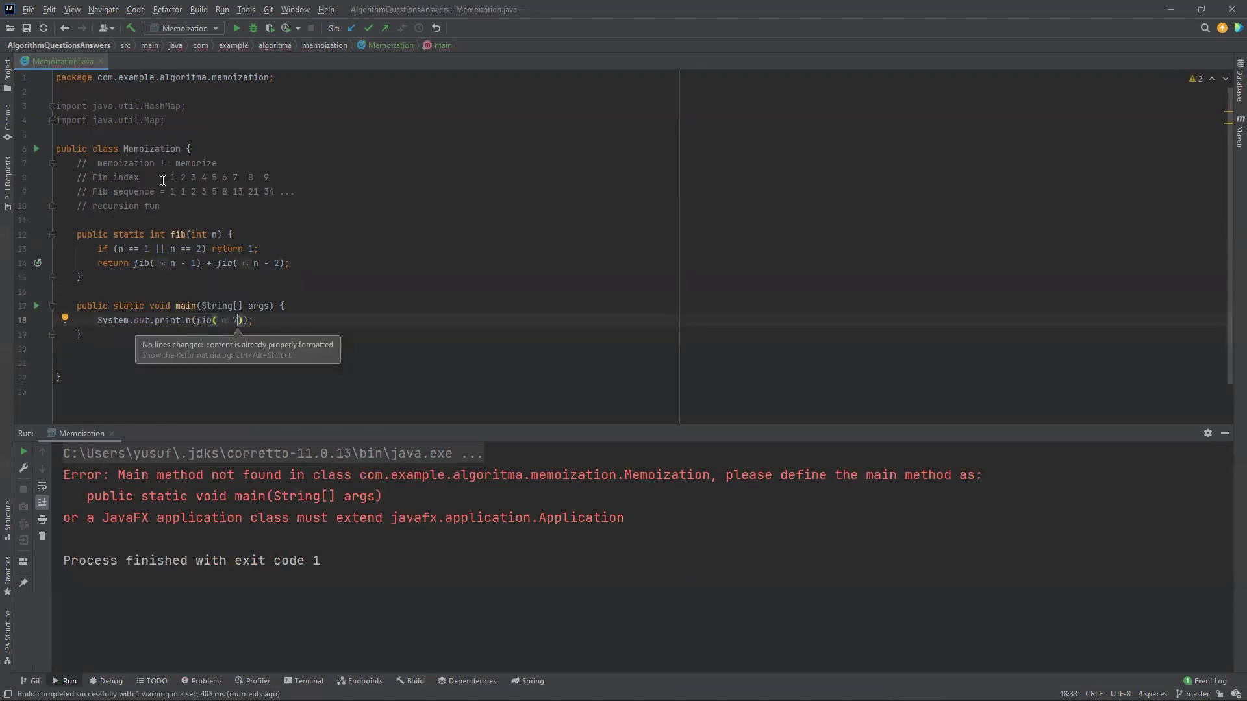
Step: Run the program, select the printed 13, and enlarge the output area
left_click(237, 27)
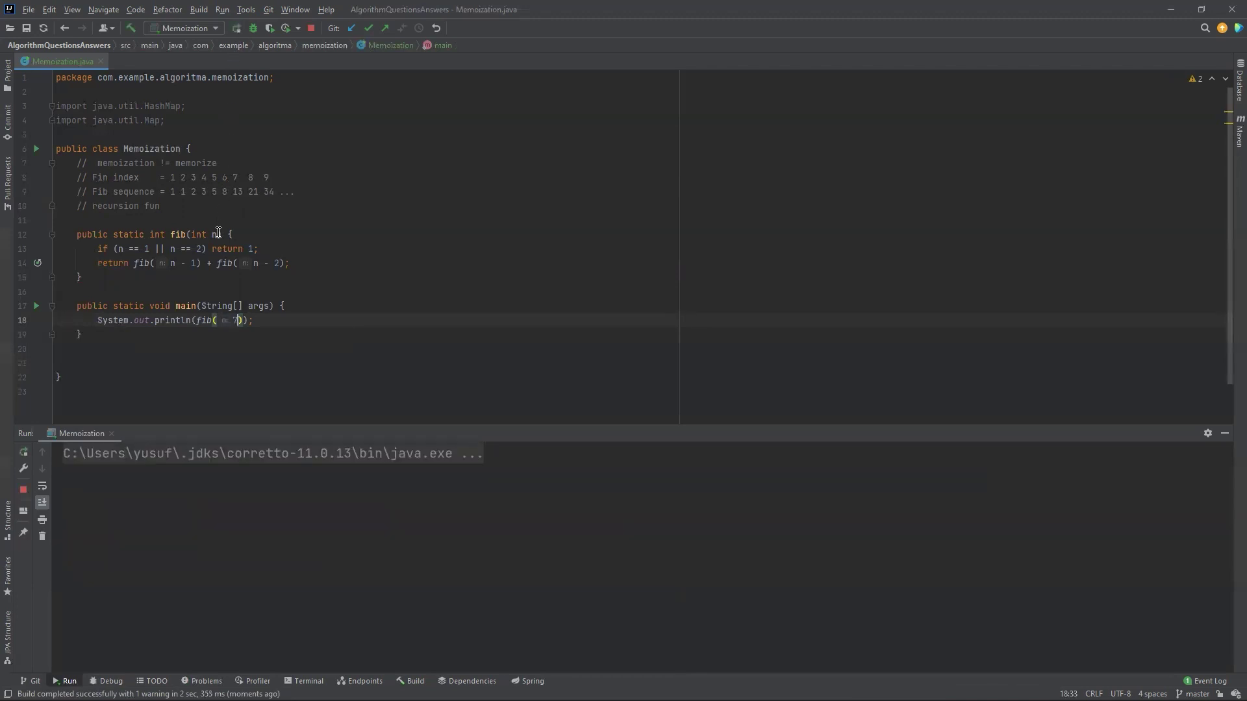
double_click(71, 475)
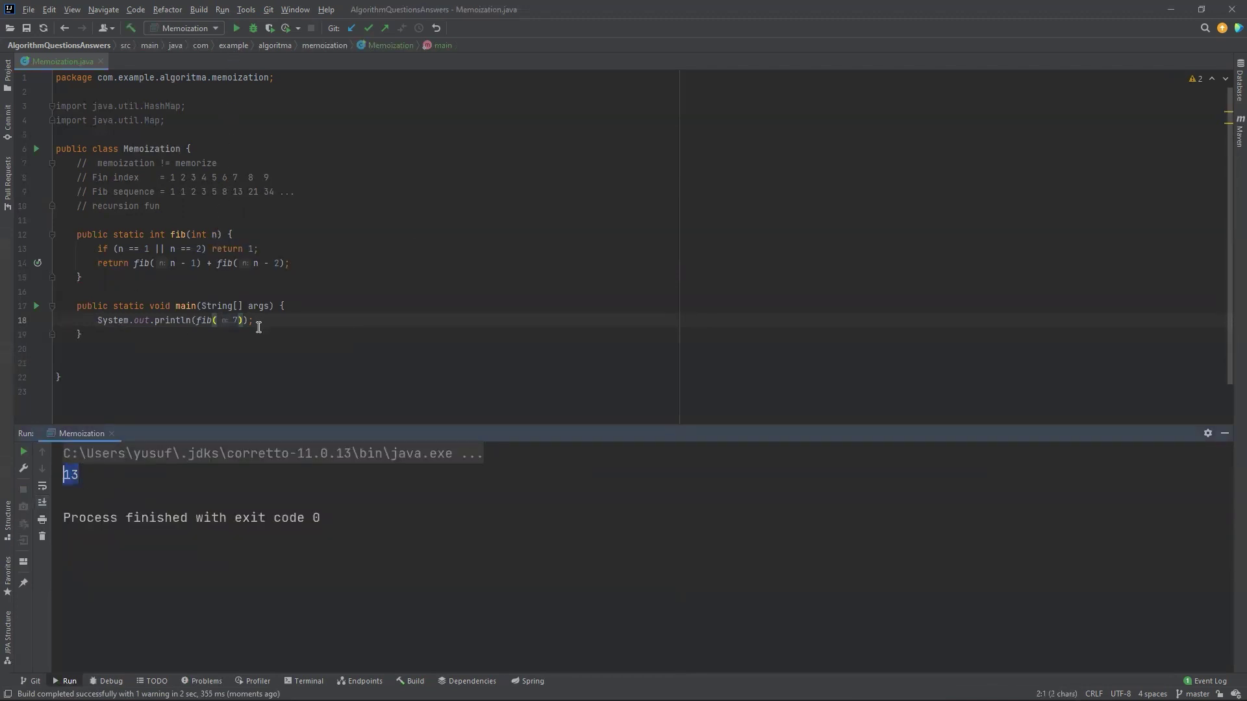
left_click_drag(311, 430, 311, 395)
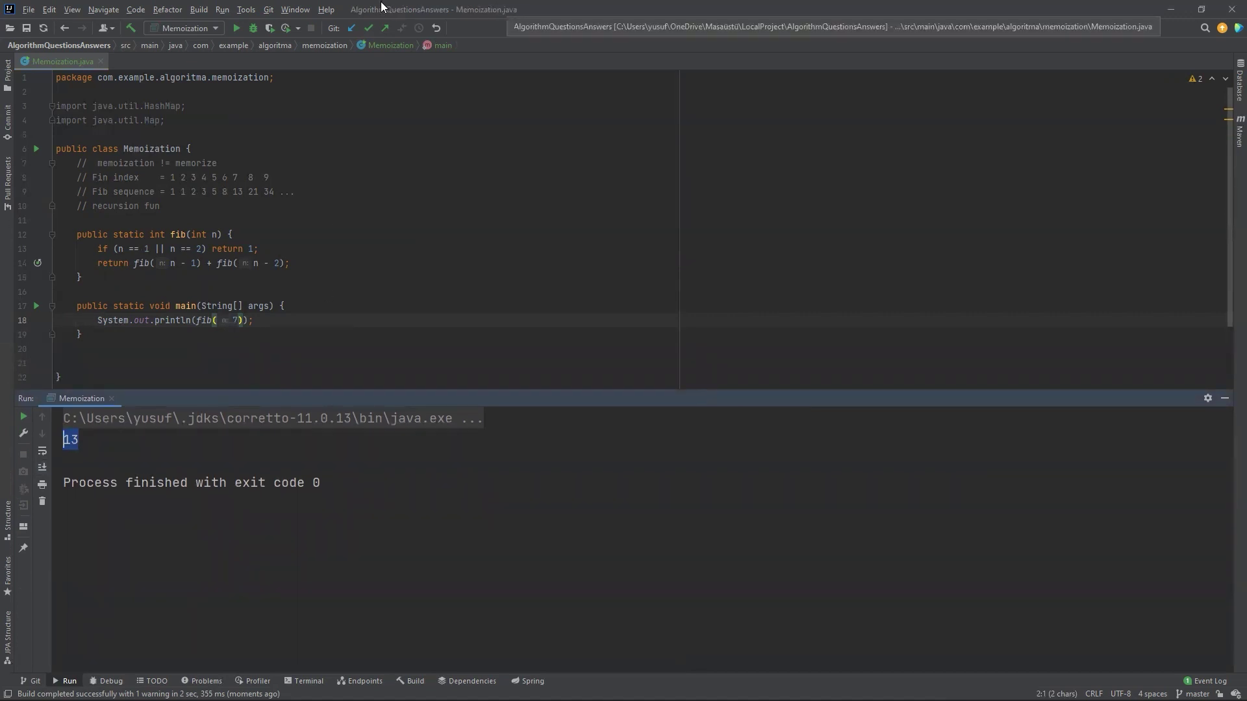
Step: Snap the code beside the tree image and highlight the fib(n - 1) and fib(n - 2) calls
key("super+Left")
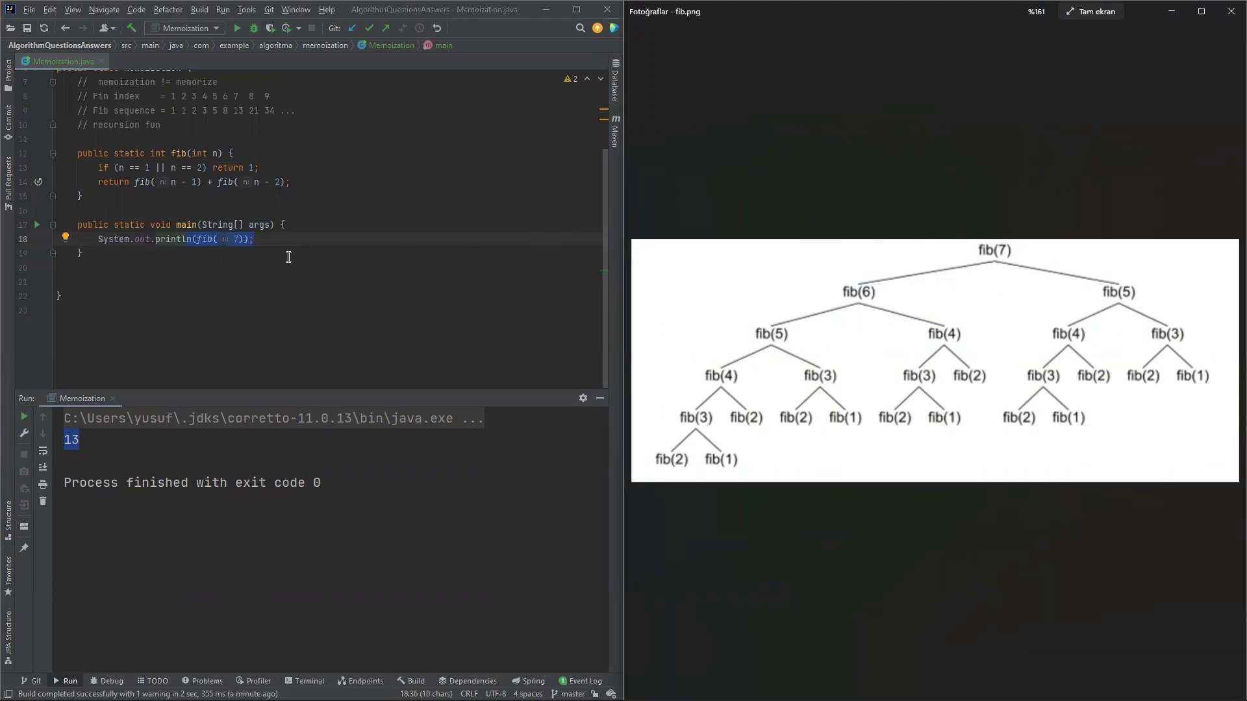
left_click_drag(134, 182, 199, 182)
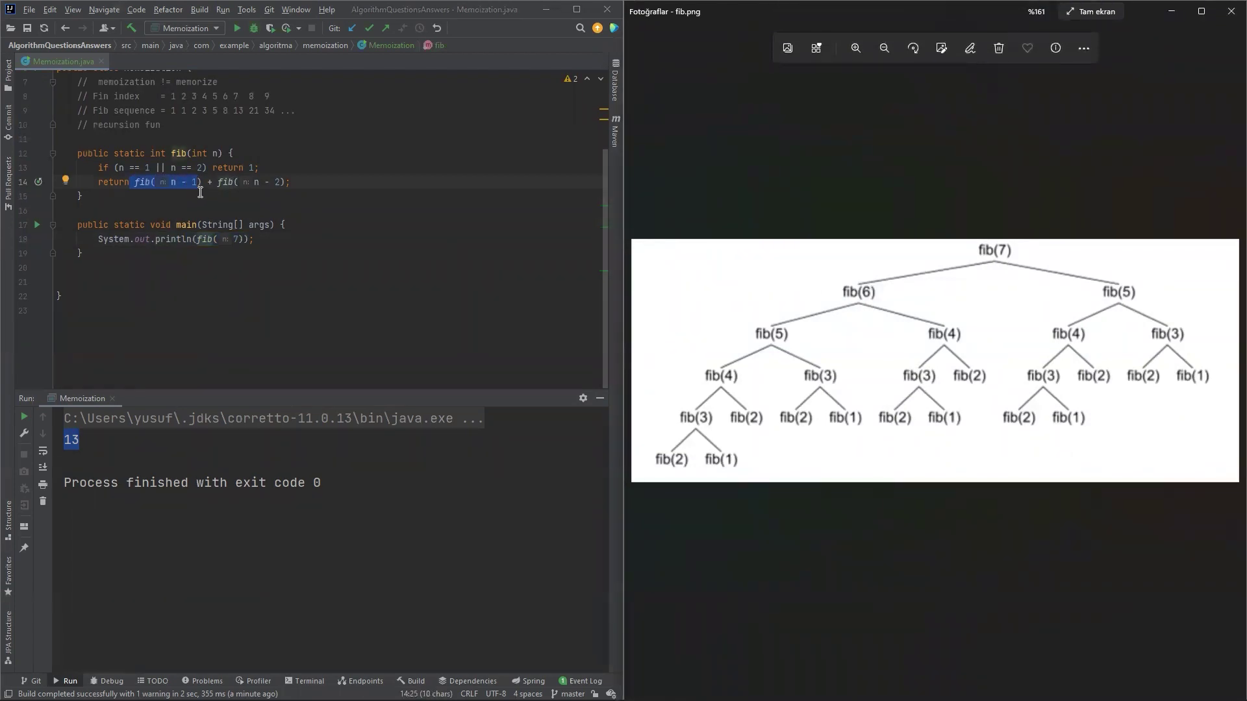
left_click_drag(214, 182, 295, 183)
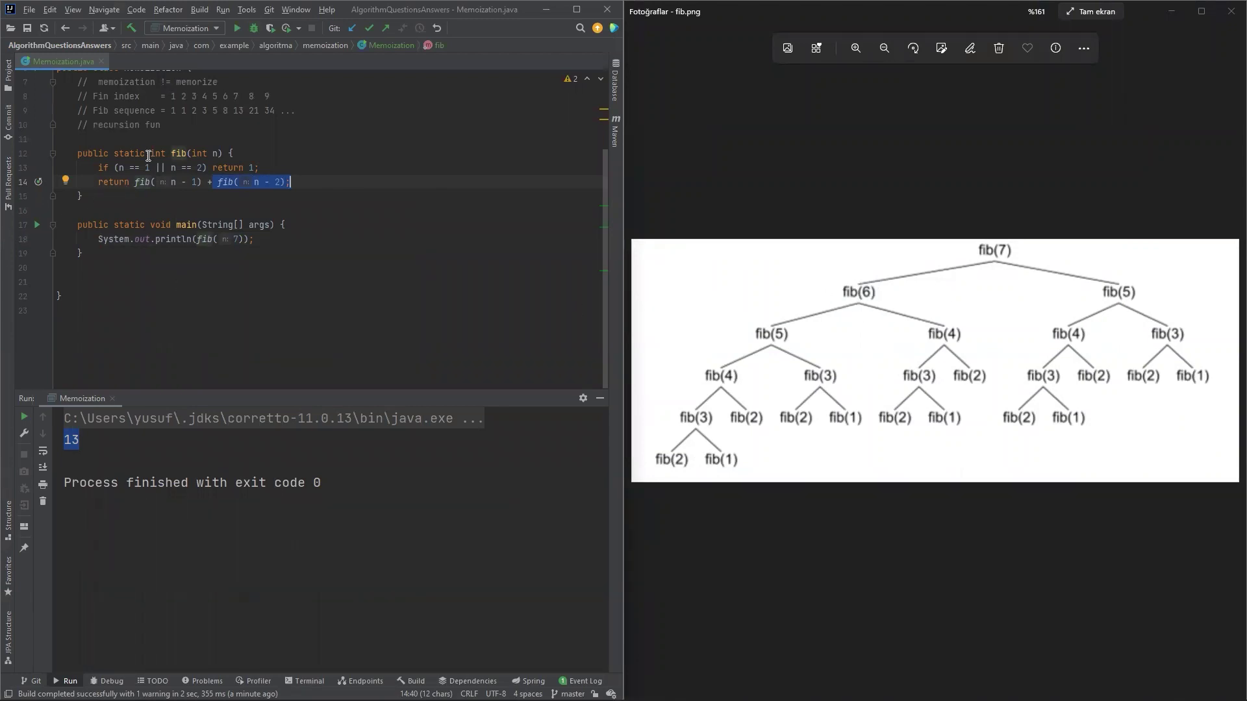
left_click(205, 154)
left_click_drag(136, 182, 202, 181)
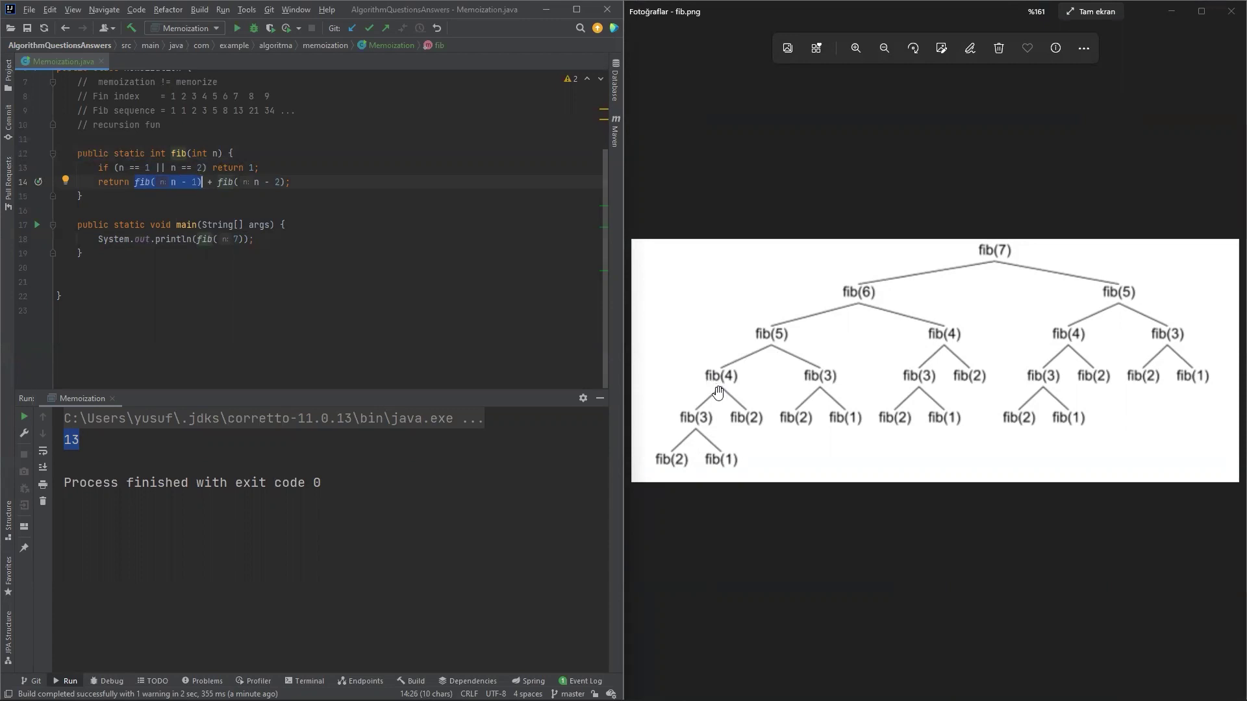
Step: Underline the fib(2) and fib(1) base cases on the tree, highlighting the base-case code line
left_click(969, 48)
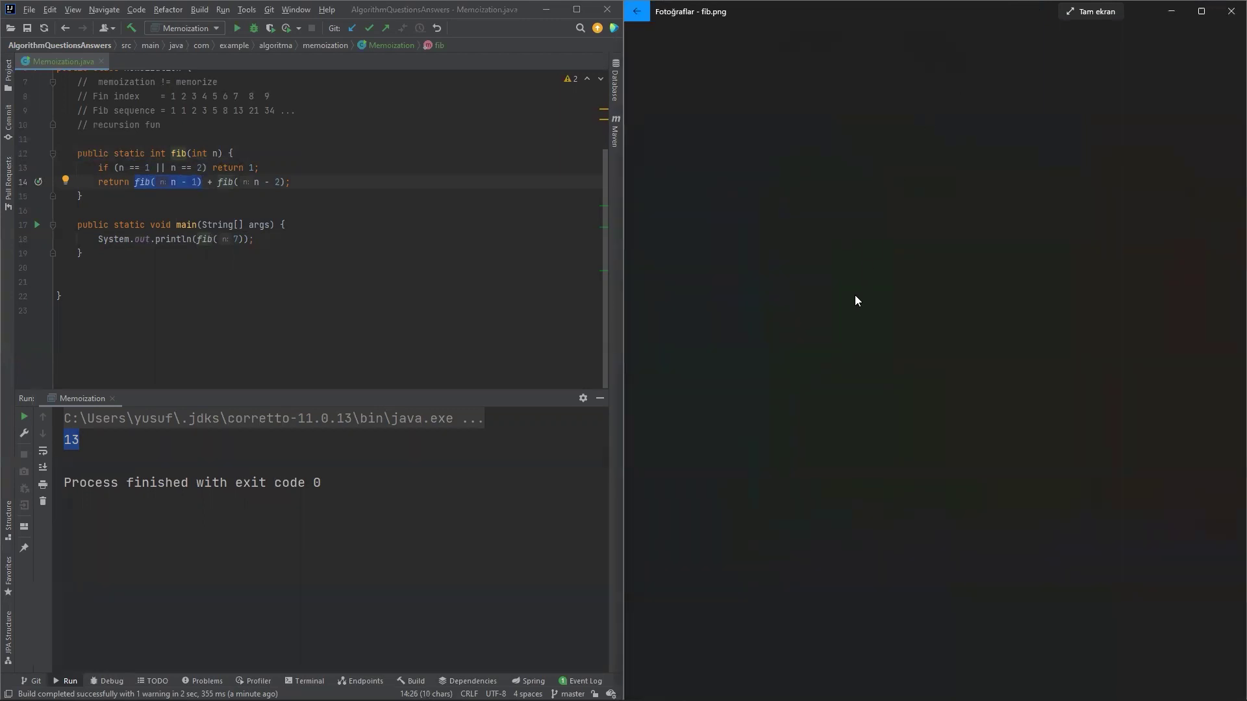
left_click_drag(648, 475, 733, 476)
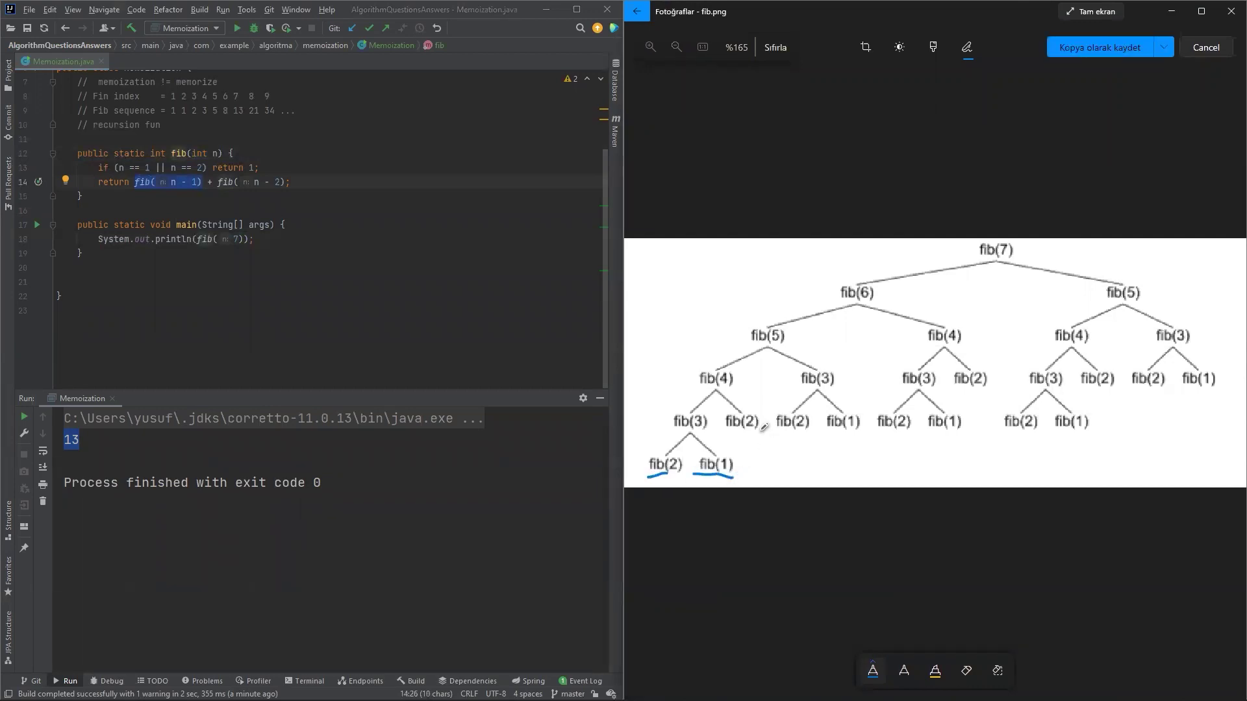
left_click_drag(779, 431, 811, 431)
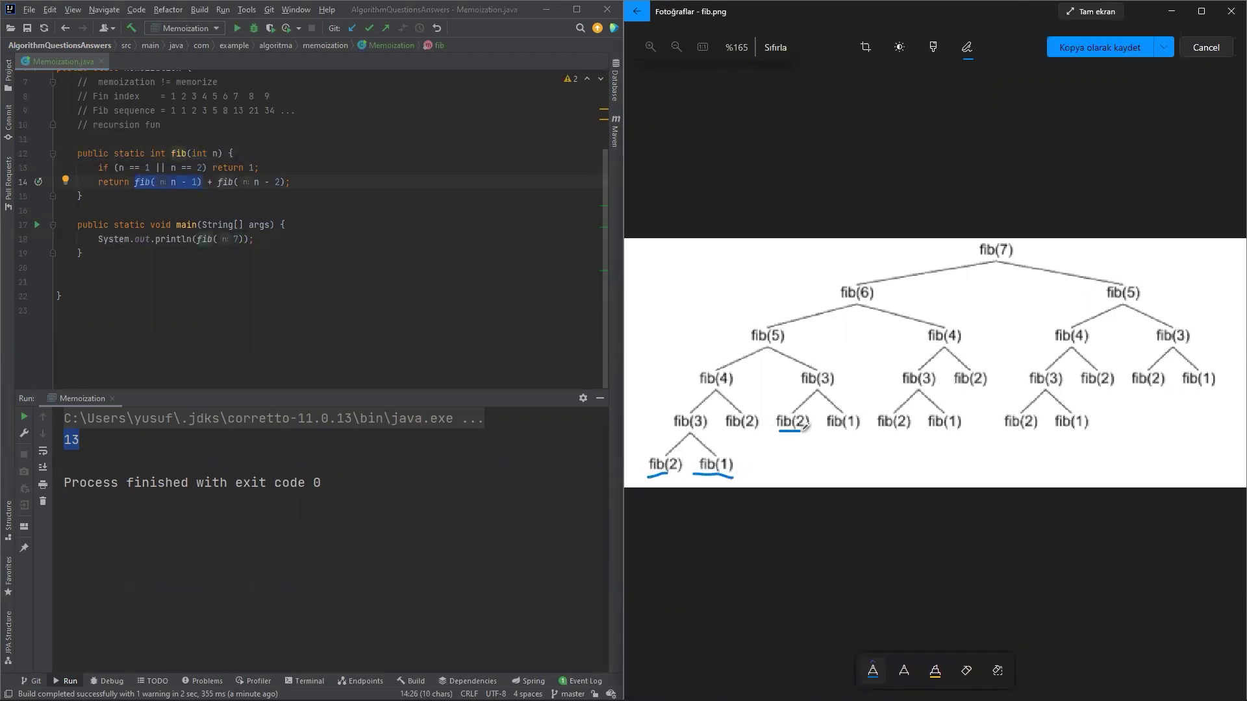
left_click(164, 168)
left_click_drag(99, 168, 259, 166)
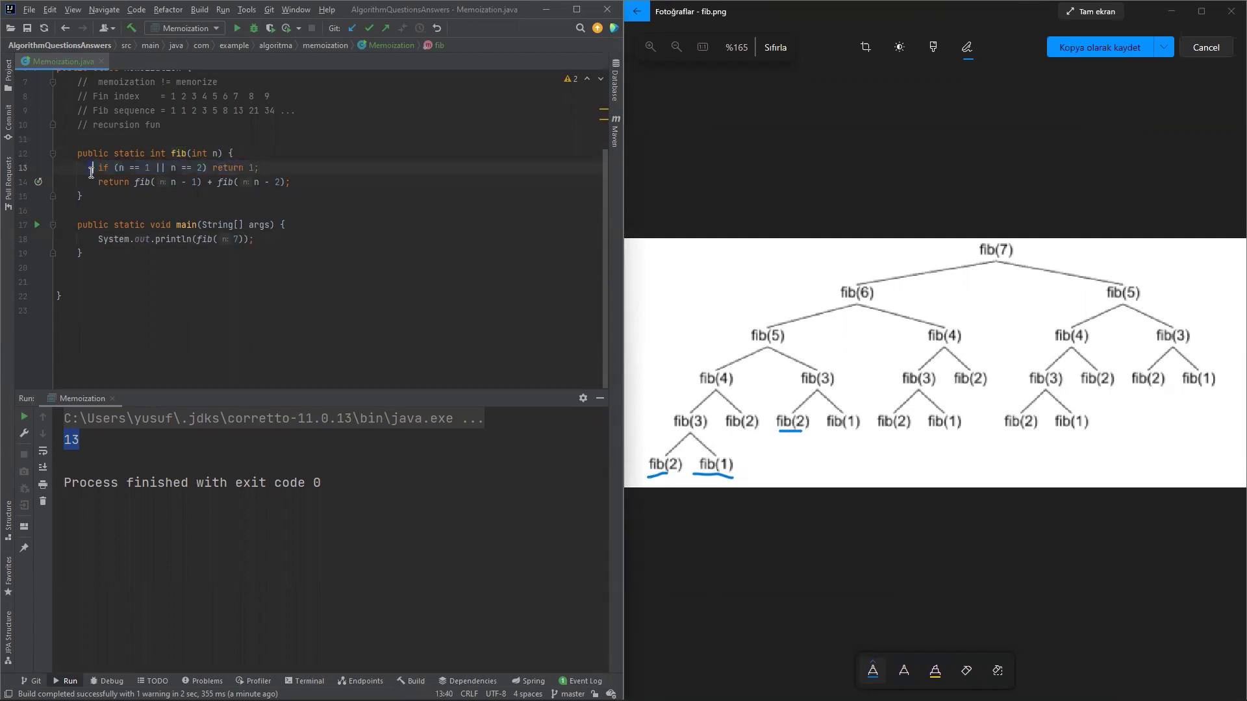
left_click_drag(99, 167, 259, 168)
left_click(264, 168)
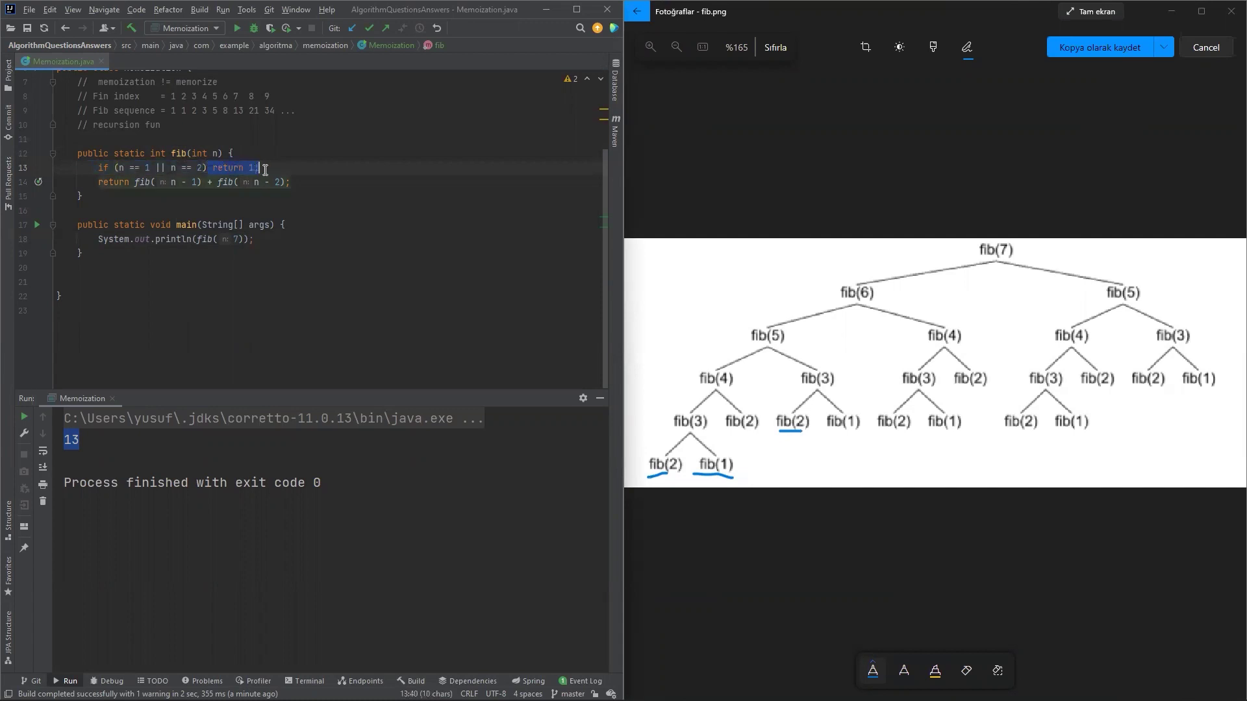
left_click(491, 279)
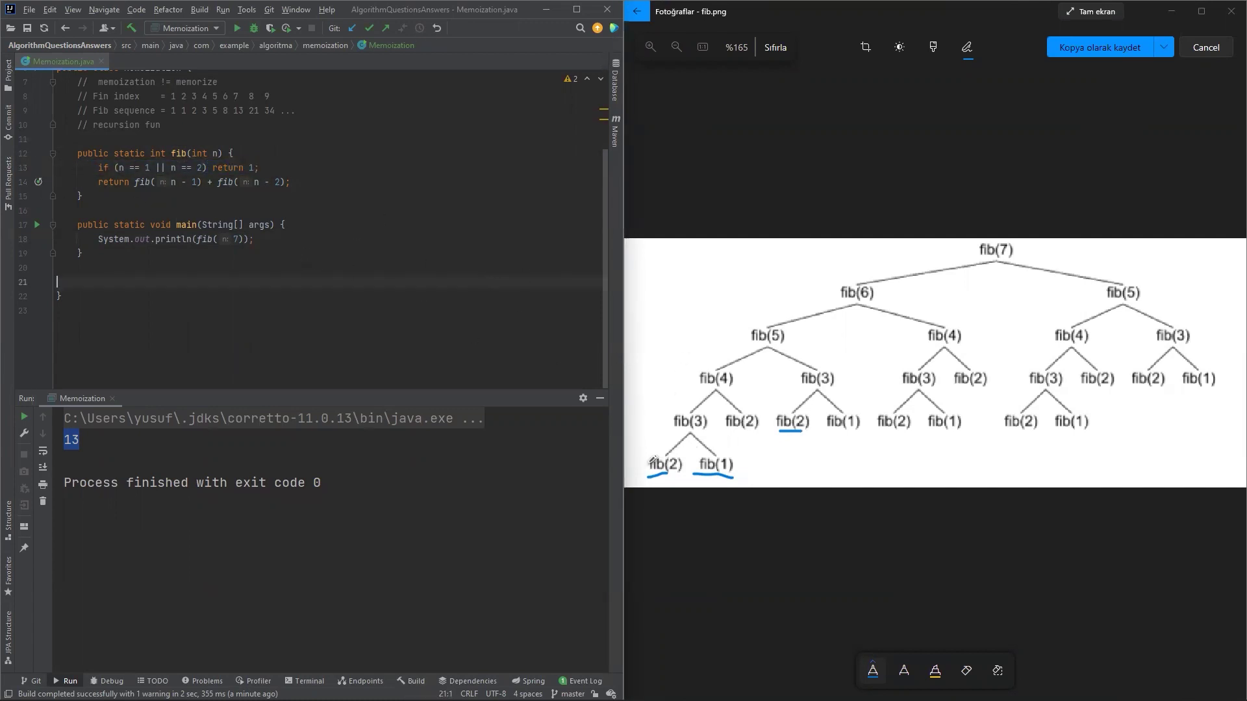
Step: Write 1, 1, 2 and 3 beside the lower fib(2), fib(1), fib(3) and fib(4) nodes
mouse_move(635, 464)
left_mouse_down()
mouse_move(643, 455)
mouse_move(639, 481)
mouse_move(658, 479)
left_mouse_up()
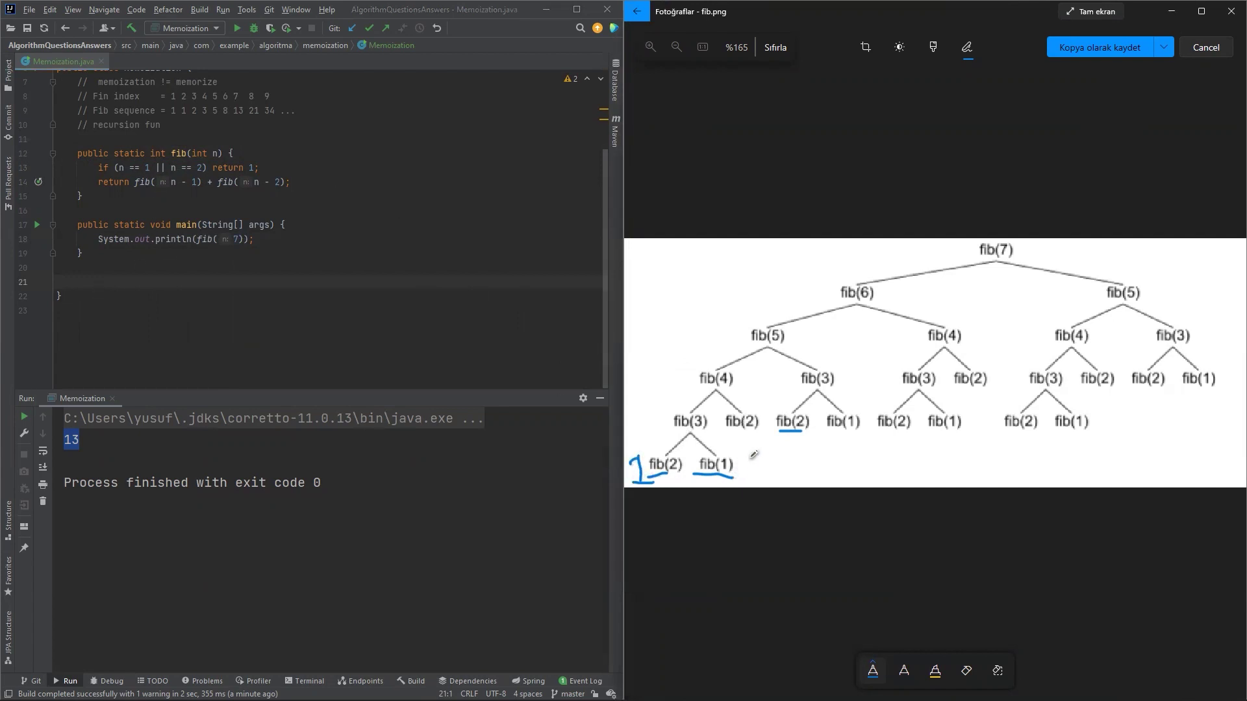
mouse_move(738, 450)
left_mouse_down()
mouse_move(746, 481)
mouse_move(733, 459)
mouse_move(768, 481)
left_mouse_up()
left_click_drag(129, 182, 275, 186)
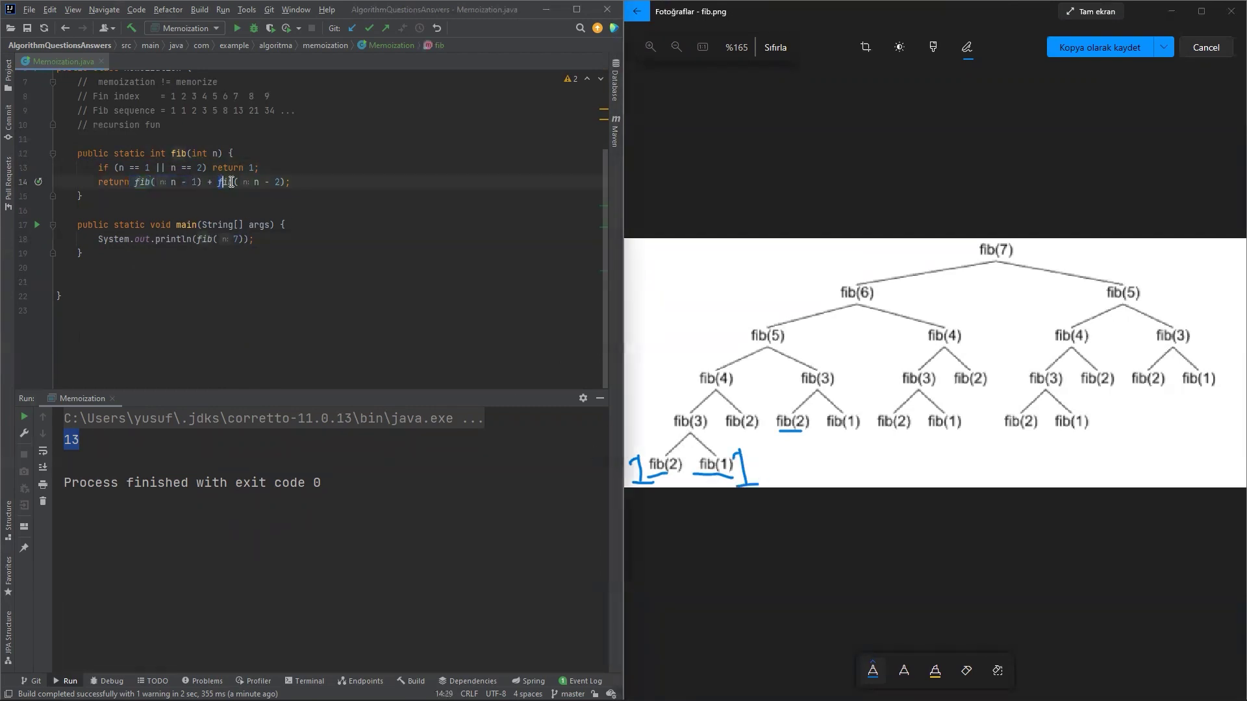
left_click_drag(648, 411, 673, 427)
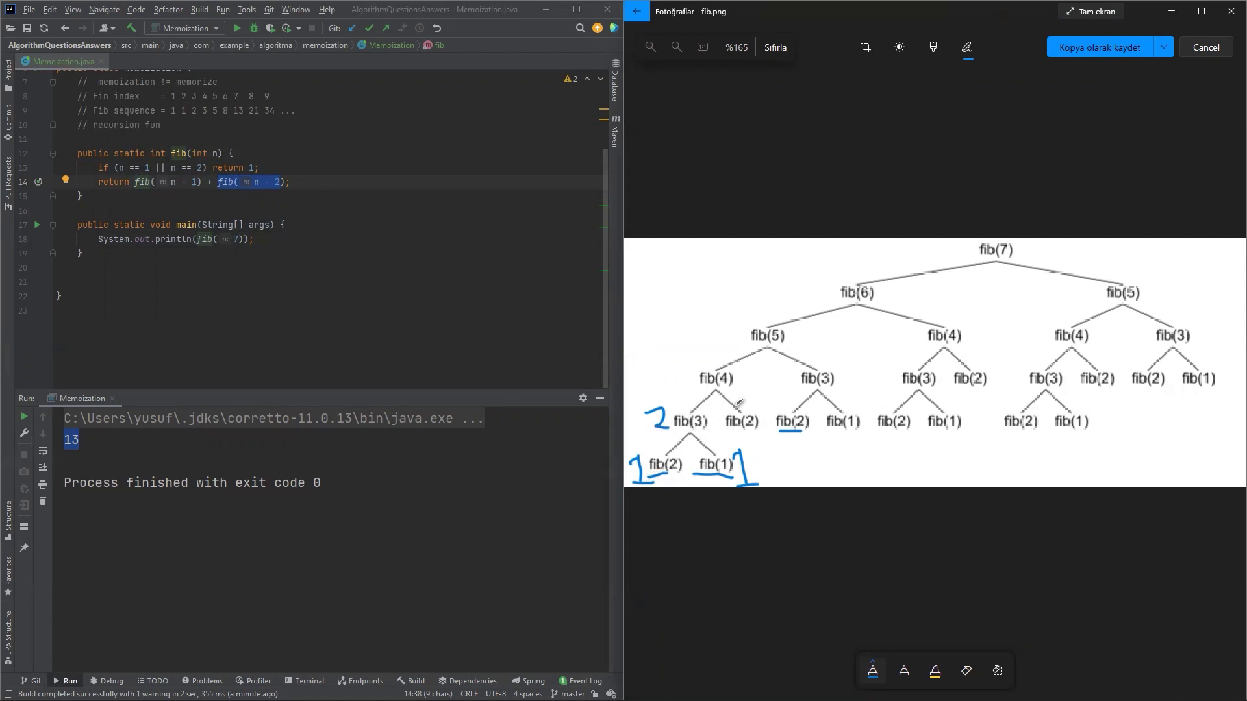
left_click_drag(757, 399, 756, 409)
left_click_drag(665, 354, 655, 393)
Step: Write 2, 5, 3, 8 and 5 up the tree, ending with 13 beside fib(7)
left_click_drag(672, 437, 739, 429)
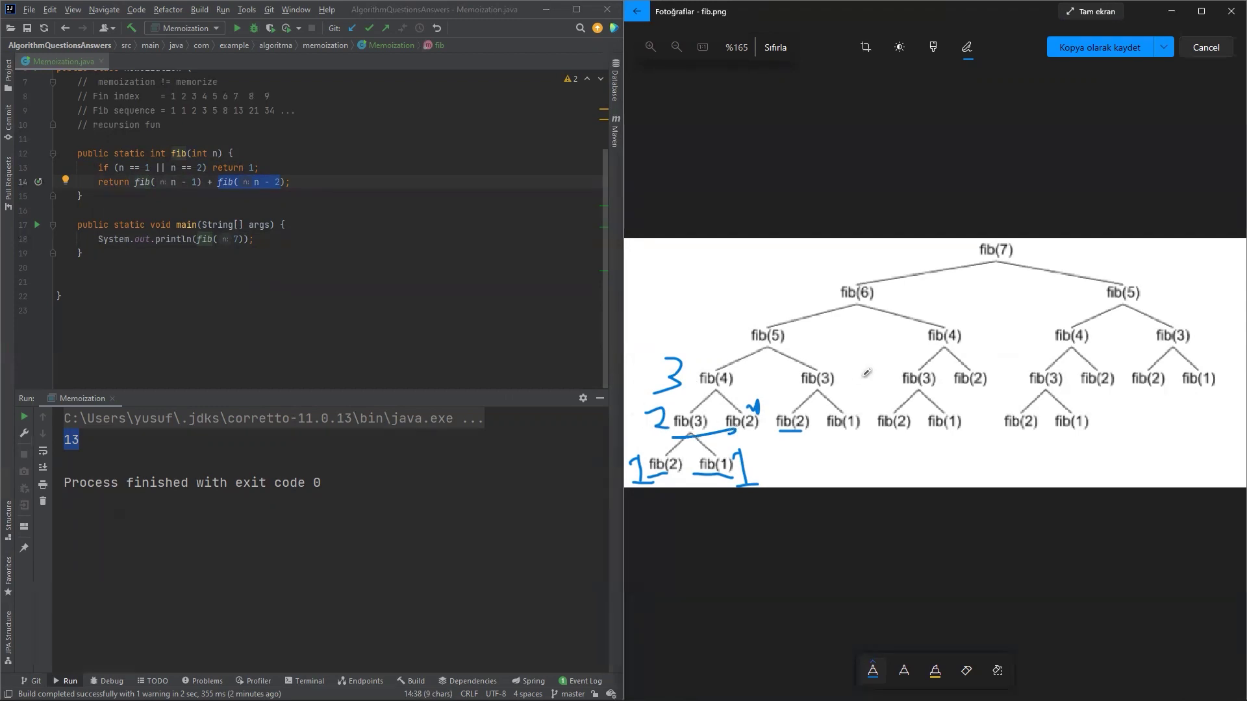
left_click_drag(830, 357, 861, 386)
left_click_drag(747, 311, 721, 346)
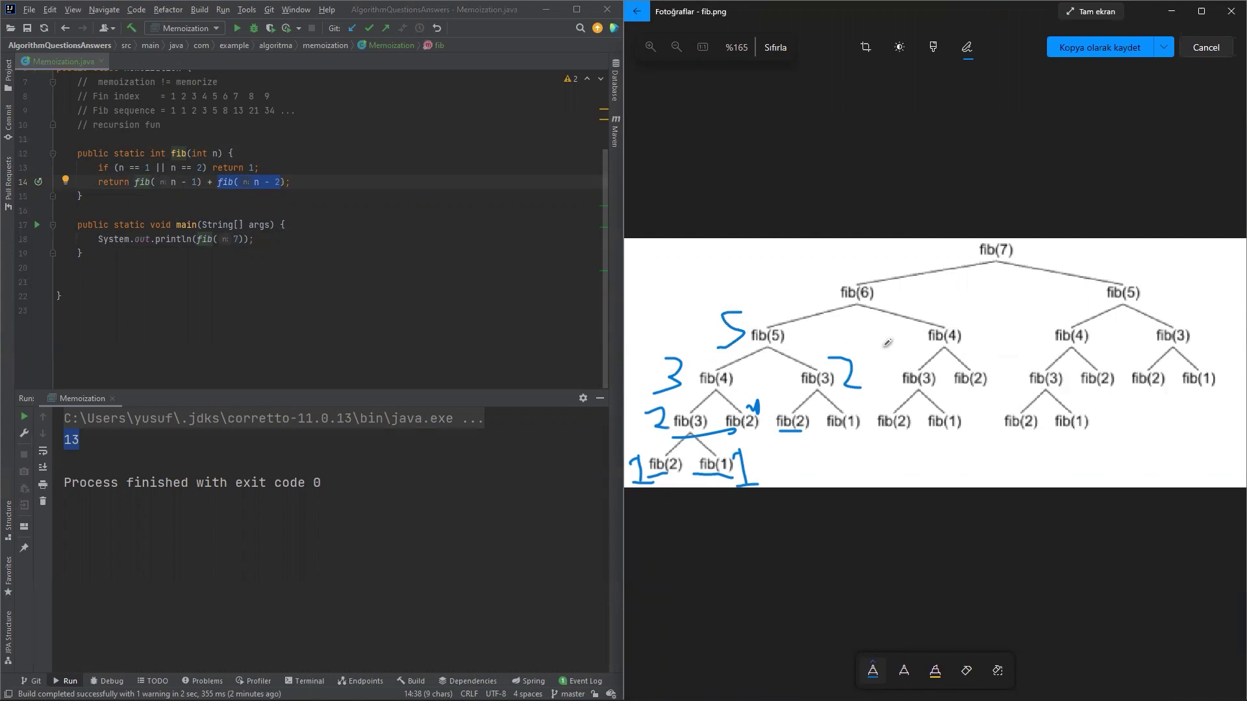
mouse_move(956, 306)
left_mouse_down()
mouse_move(983, 329)
mouse_move(966, 358)
left_mouse_up()
mouse_move(824, 242)
left_mouse_down()
mouse_move(816, 296)
mouse_move(836, 237)
left_mouse_up()
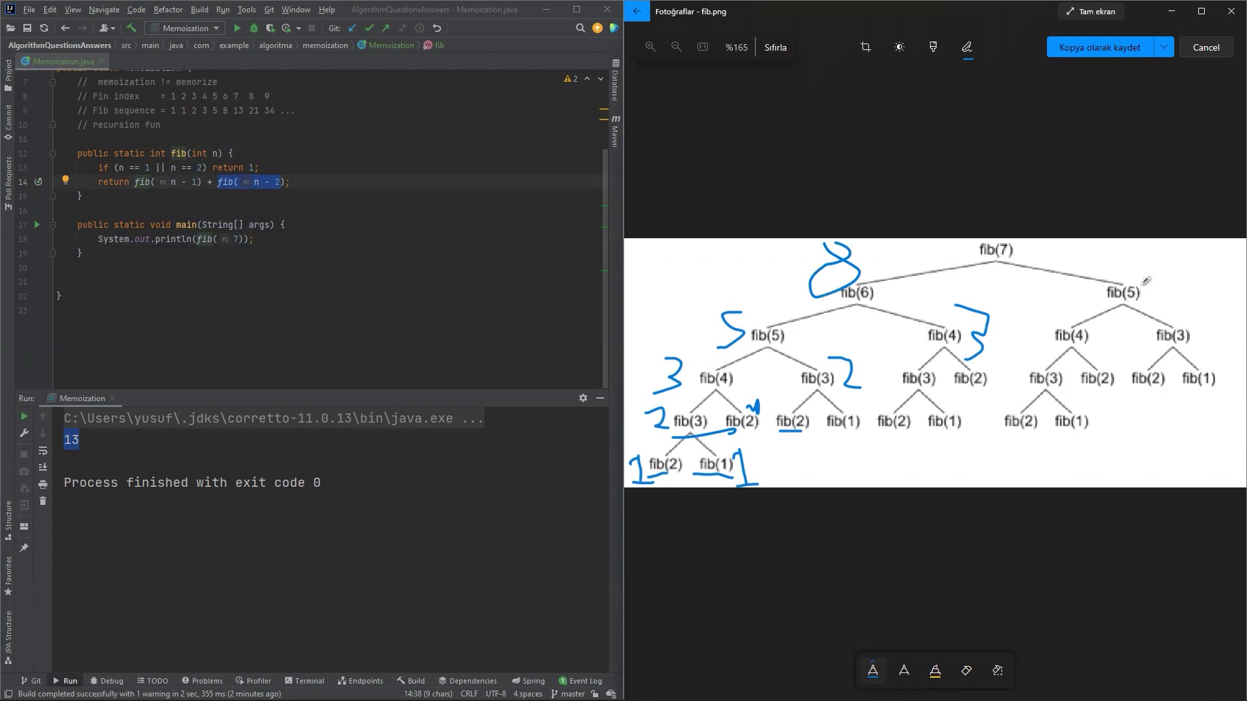
left_click_drag(1179, 261, 1165, 298)
mouse_move(1019, 250)
left_mouse_down()
mouse_move(1111, 261)
mouse_move(1085, 269)
left_mouse_up()
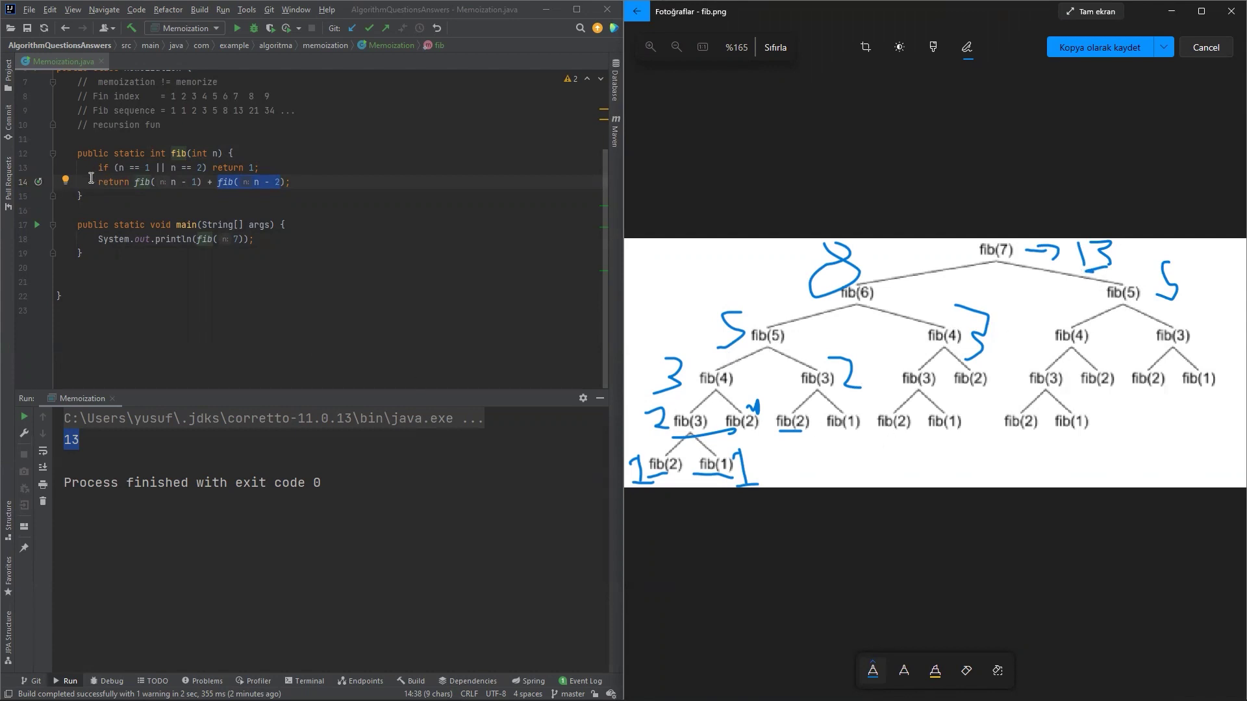
Step: Label the top two tree levels 2⁰ and 2¹, with marks beside fib(7) and fib(6)
left_click_drag(88, 198, 71, 155)
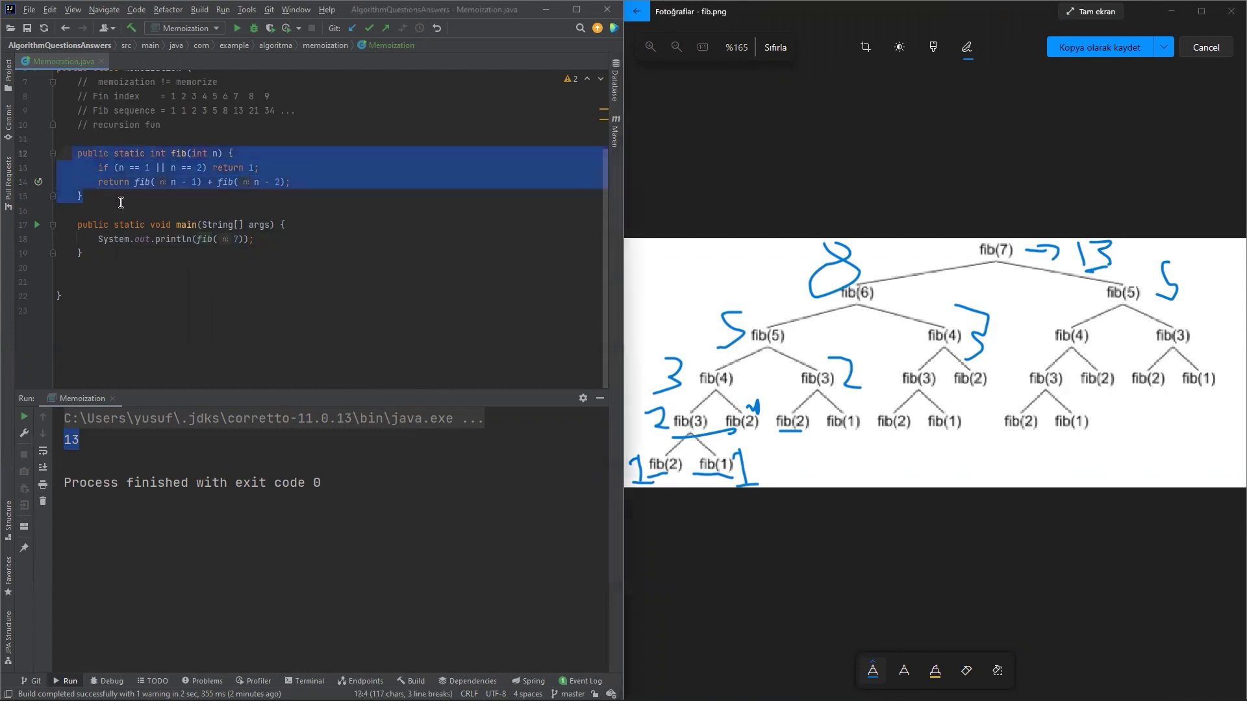
scroll(120, 203, "up", 3)
scroll(173, 219, "down", 3)
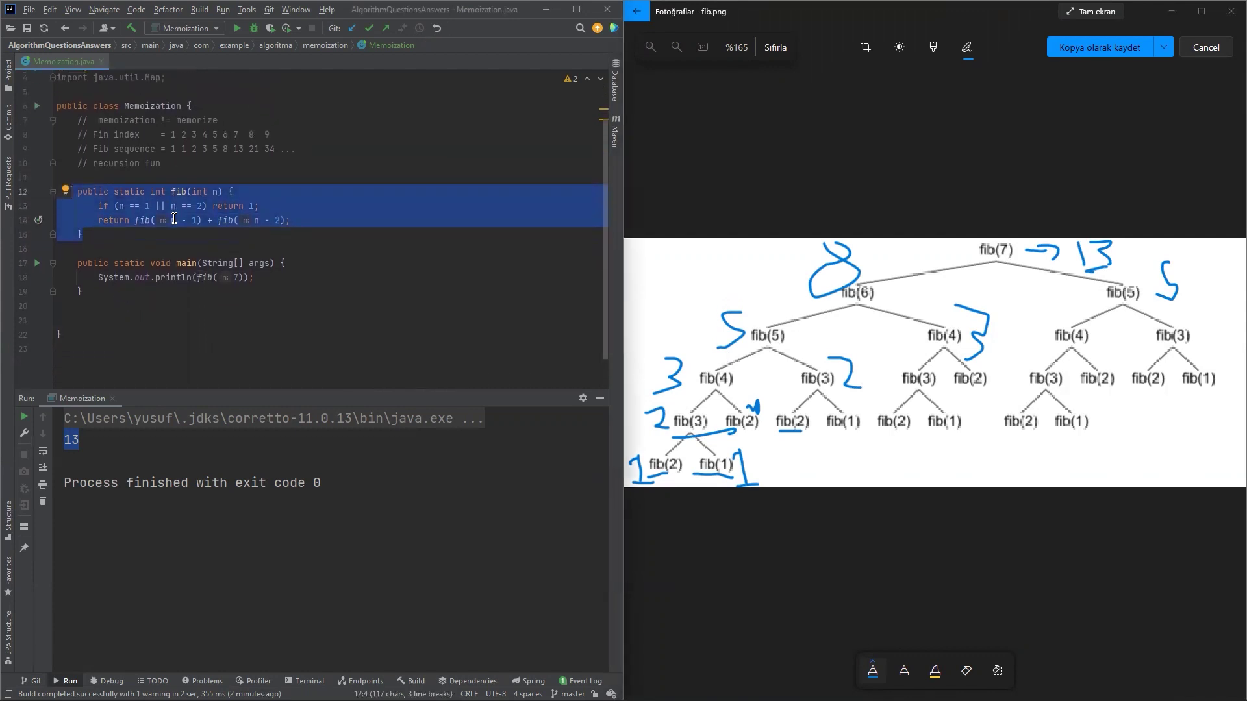
left_click(483, 261)
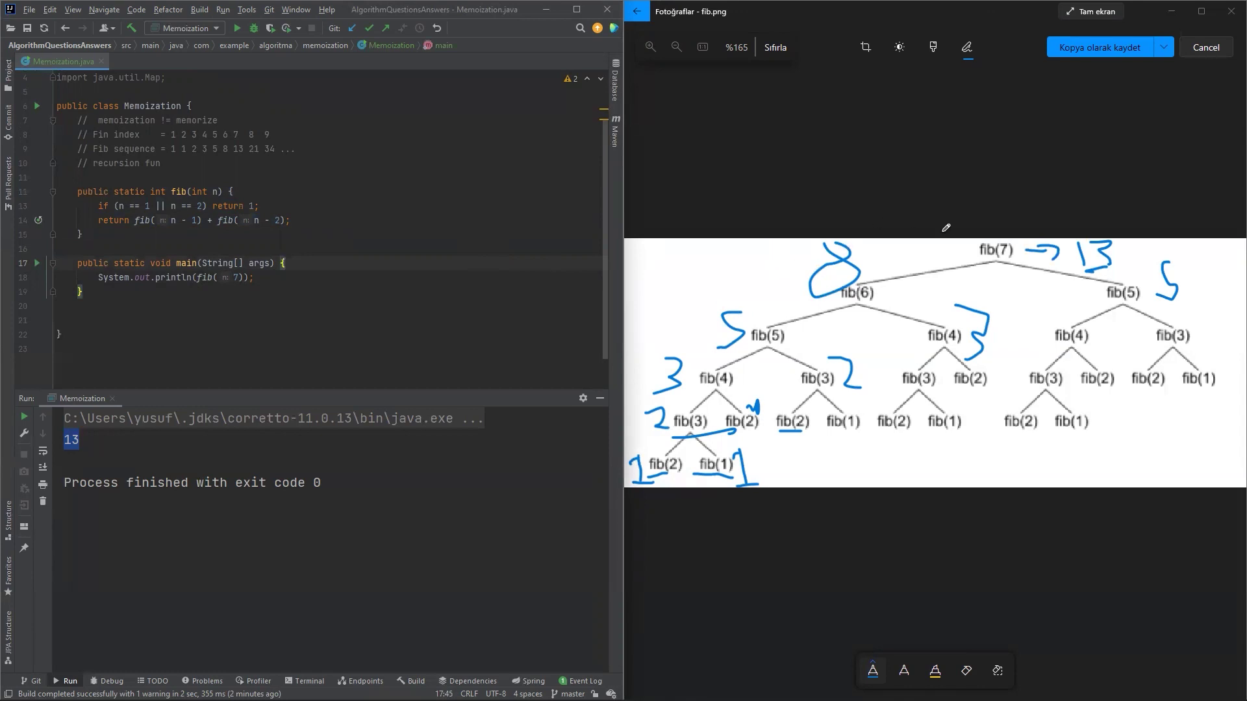
left_click_drag(973, 249, 920, 255)
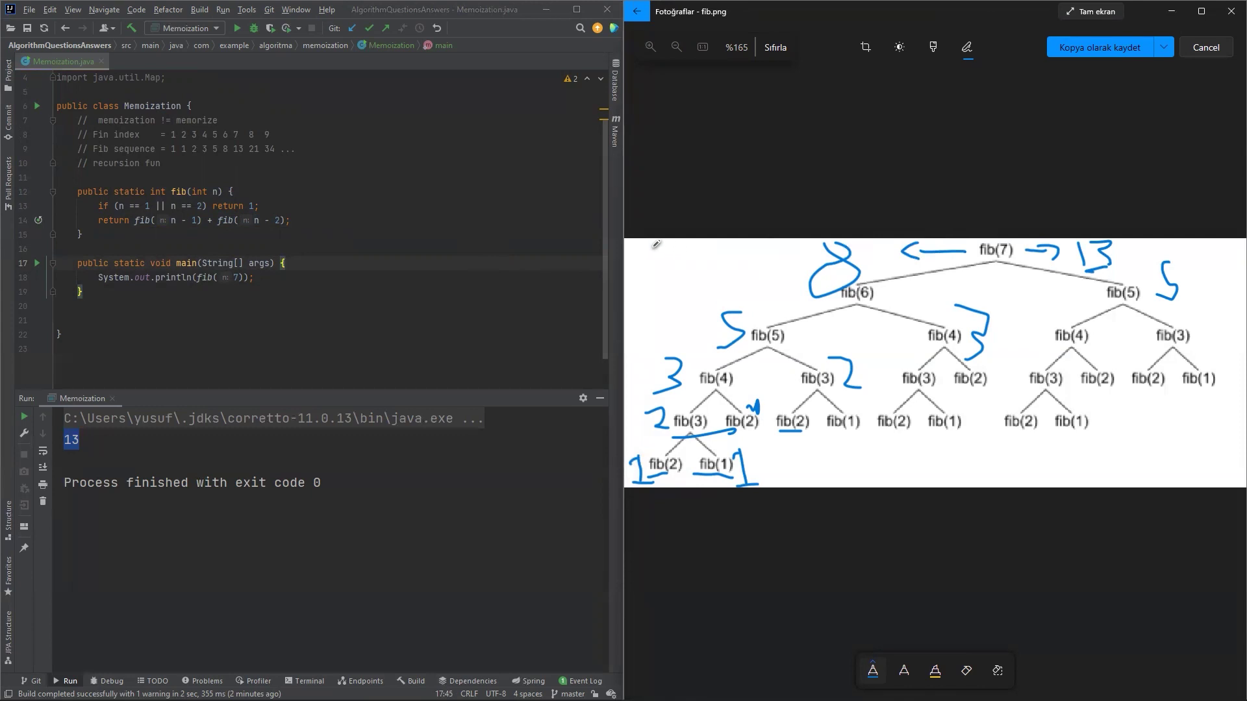
left_click_drag(640, 243, 661, 265)
left_click_drag(659, 245, 668, 250)
mouse_move(783, 292)
left_mouse_down()
mouse_move(721, 289)
mouse_move(721, 300)
left_mouse_up()
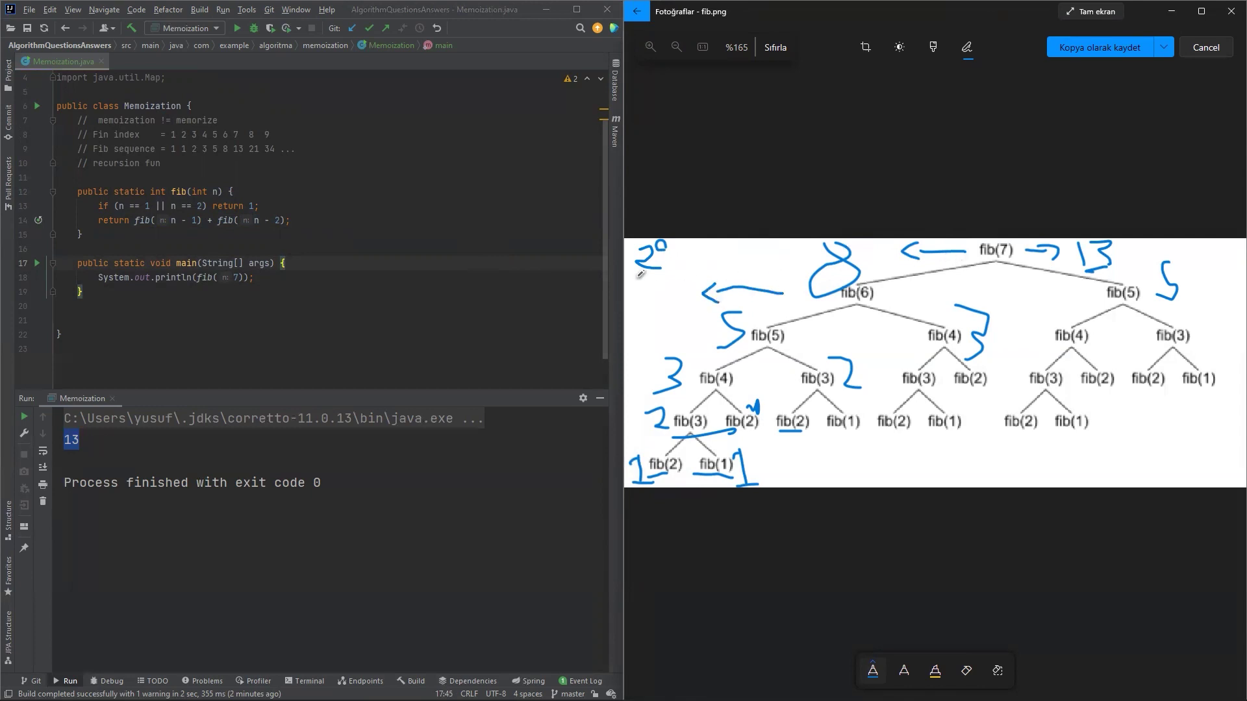
mouse_move(642, 275)
left_mouse_down()
mouse_move(668, 300)
mouse_move(665, 287)
left_mouse_up()
Step: Label the third level 2², add dots below, and write 2^n under the tree with -1 crossed out
mouse_move(734, 333)
left_mouse_down()
mouse_move(672, 338)
mouse_move(690, 351)
left_mouse_up()
mouse_move(632, 322)
left_mouse_down()
mouse_move(640, 343)
mouse_move(656, 327)
left_mouse_up()
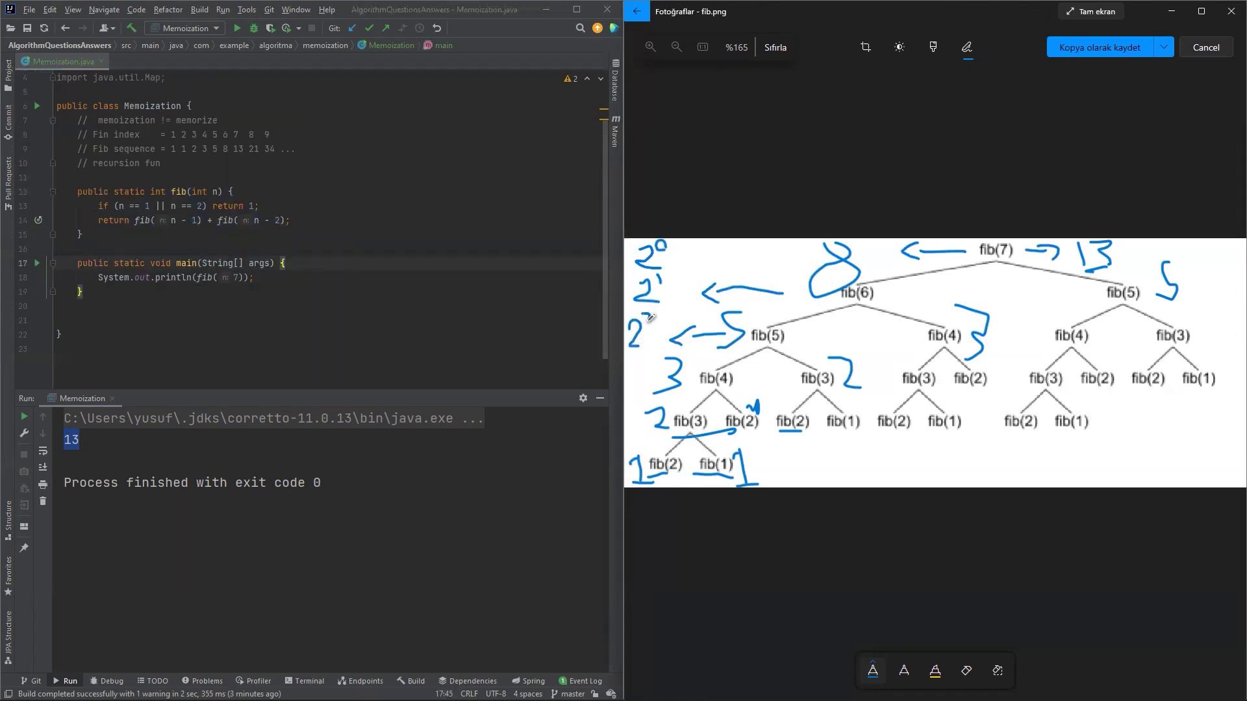
left_click(639, 362)
left_click(639, 400)
left_click_drag(785, 460, 817, 480)
mouse_move(815, 451)
left_mouse_down()
mouse_move(809, 464)
mouse_move(820, 450)
left_mouse_up()
left_click_drag(828, 454, 849, 455)
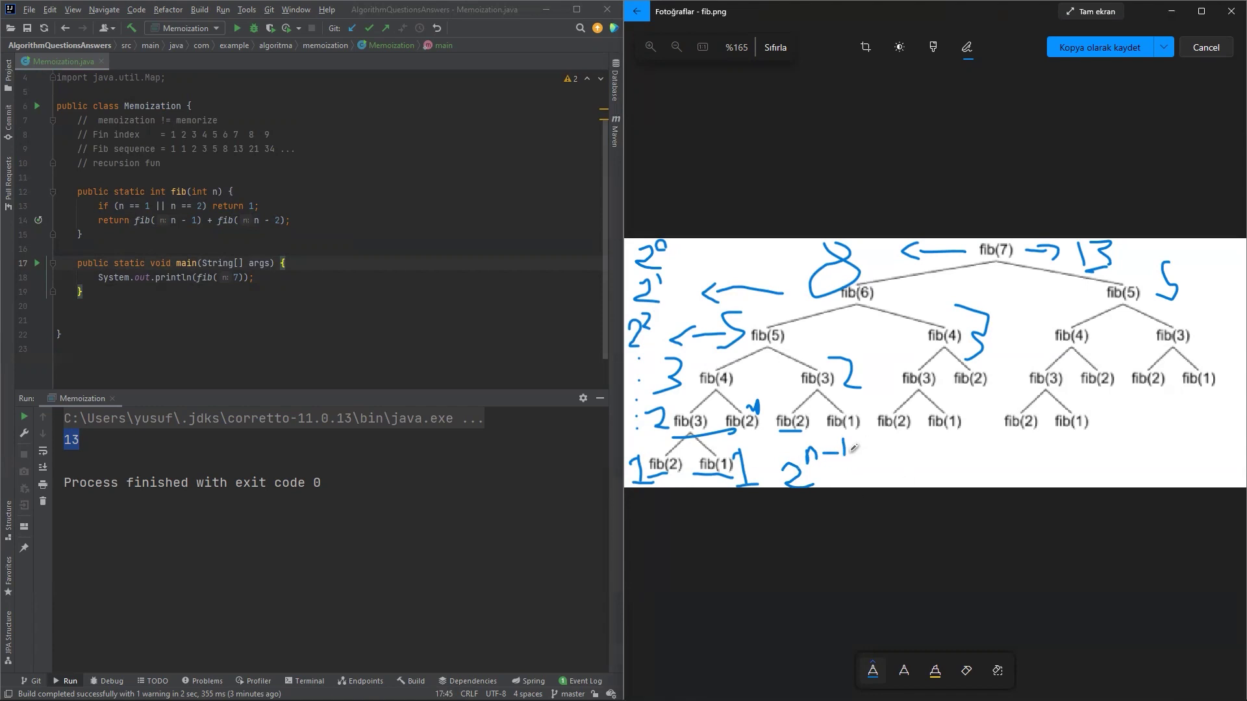
mouse_move(855, 436)
left_mouse_down()
mouse_move(834, 458)
mouse_move(862, 469)
left_mouse_up()
Step: Add a '// time 2^n' comment, extend the Fib index comment to 30, and call fib(30)
left_click(162, 161)
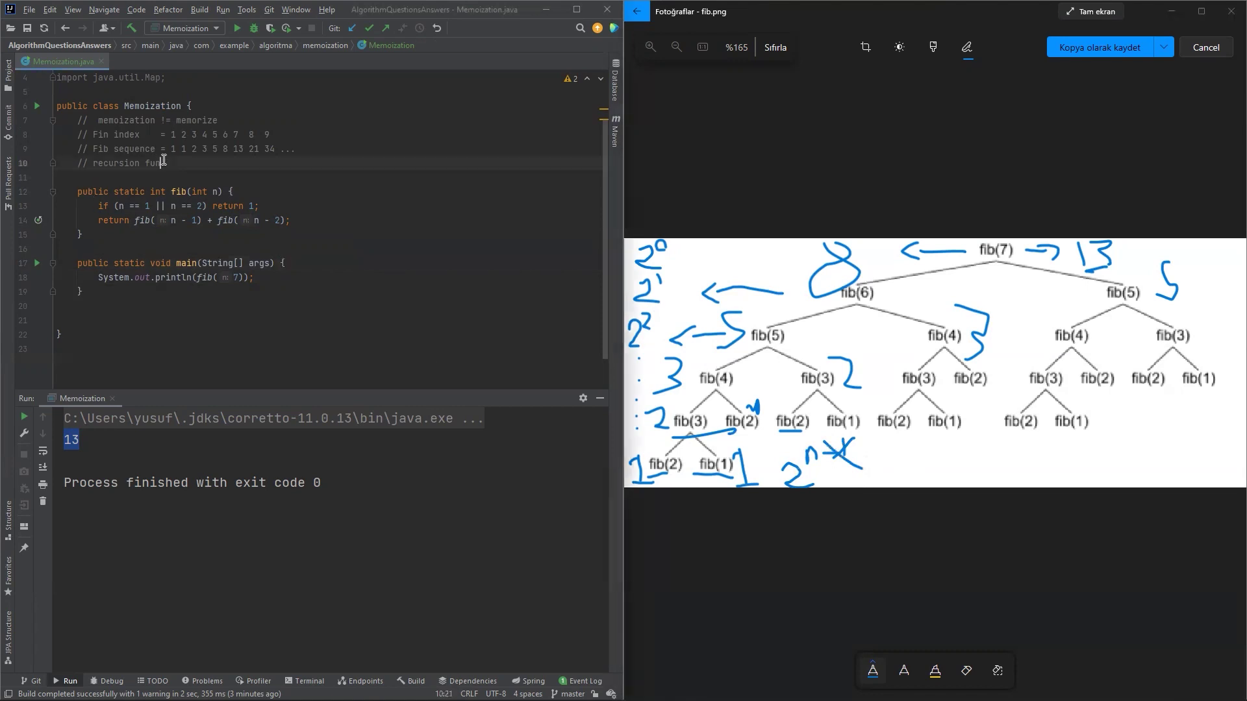
key("Return")
type("// time 2")
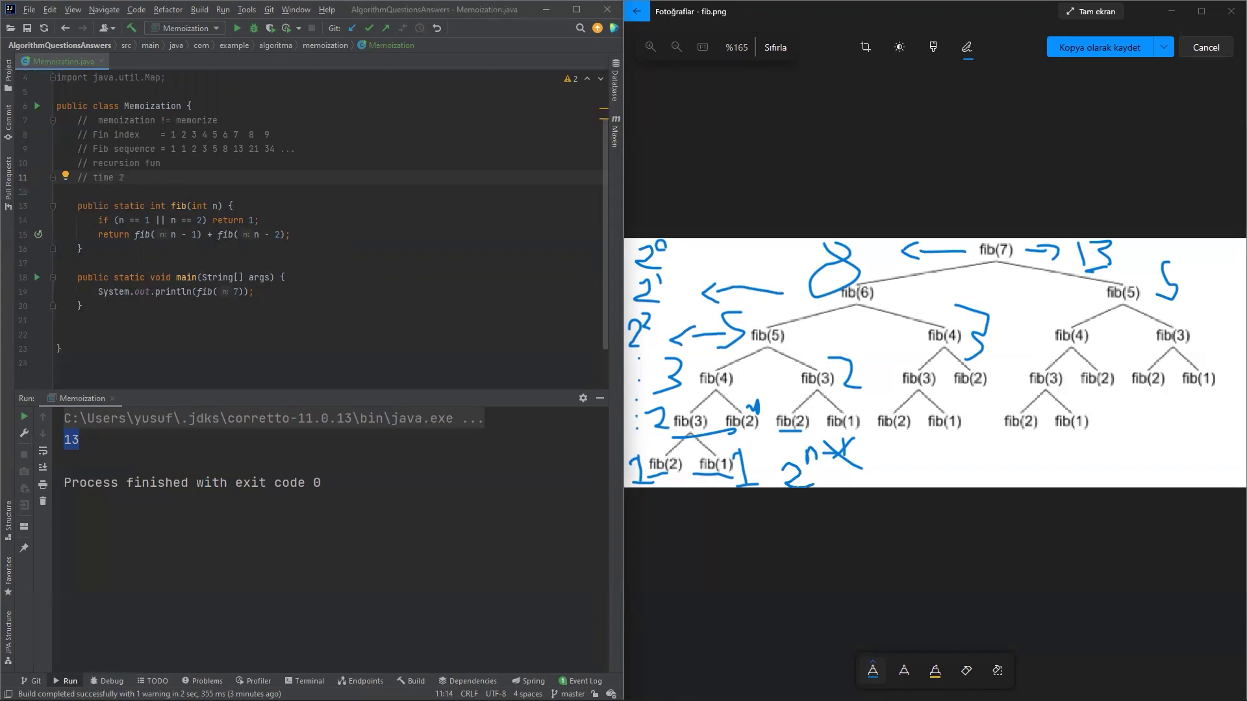
type("^n;")
double_click(241, 291)
type("5")
left_click(317, 137)
type("....")
double_click(302, 134)
double_click(236, 292)
type("30")
left_click_drag(88, 250, 161, 171)
left_click(161, 171)
left_click_drag(139, 179, 135, 178)
Step: Run fib(30) to get 832040, then change the argument to 50 and rerun
left_click(255, 28)
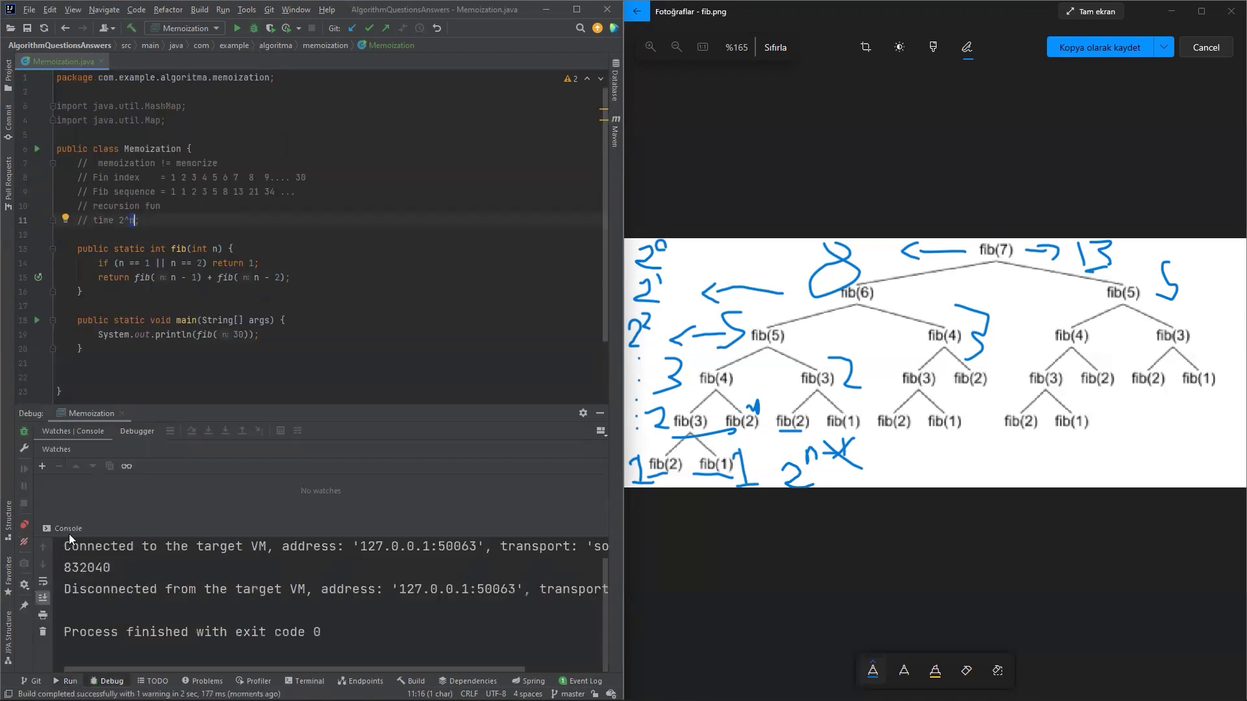
left_click_drag(65, 566, 130, 566)
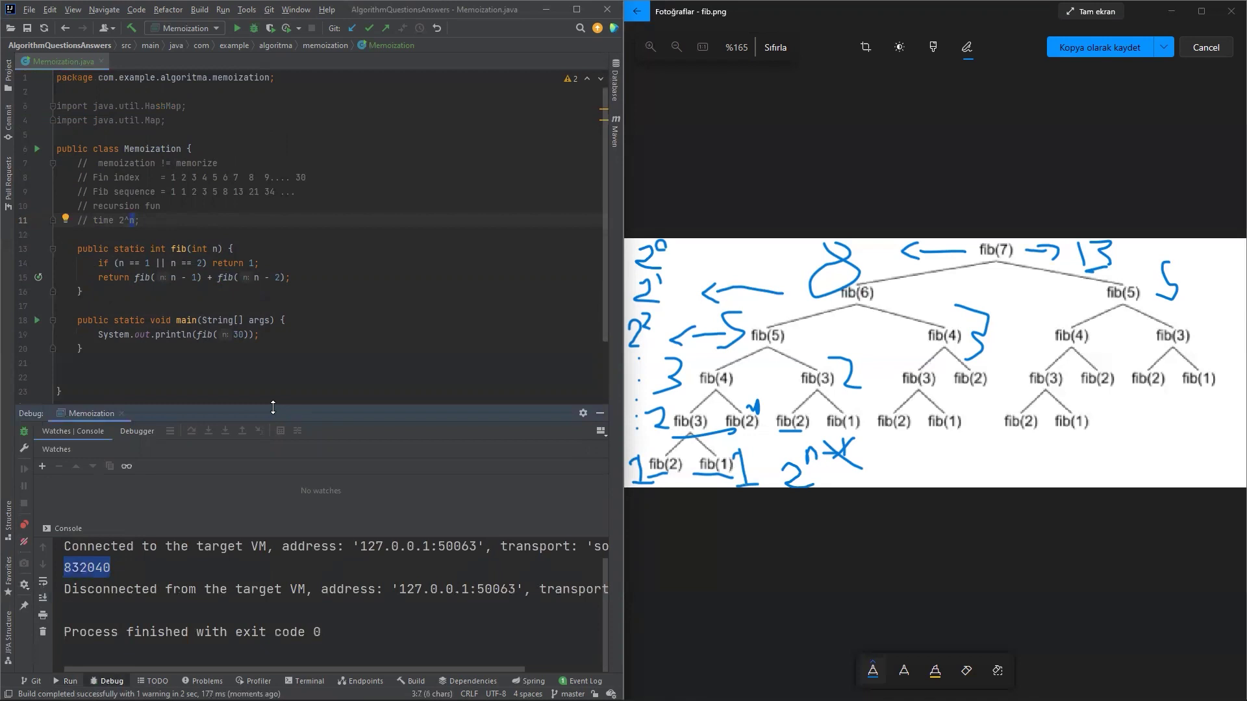
left_click_drag(272, 408, 276, 368)
scroll(254, 277, "down", 3)
left_click(240, 247)
key("BackSpace")
type("5")
key("shift+F9")
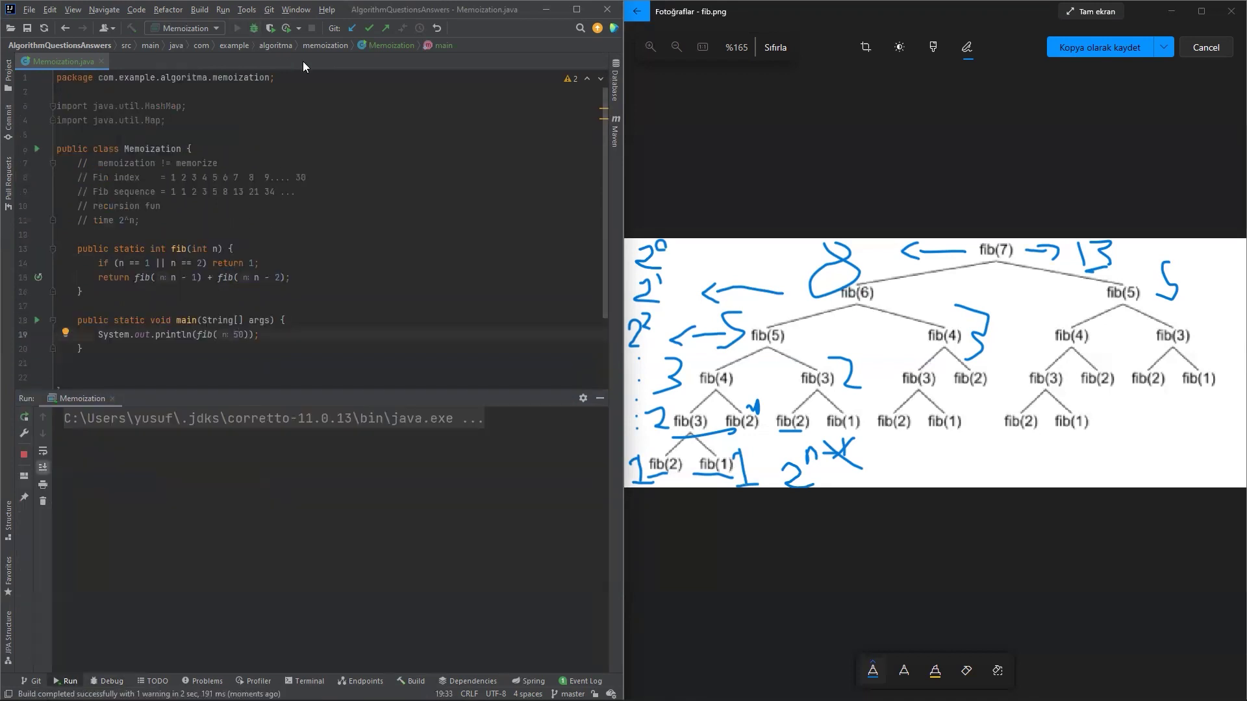
Step: Highlight the fib method lines while the fib(50) run continues
left_click(244, 333)
mouse_move(91, 293)
left_mouse_down()
mouse_move(74, 248)
mouse_move(84, 289)
left_mouse_up()
left_click(73, 248)
left_click(119, 221)
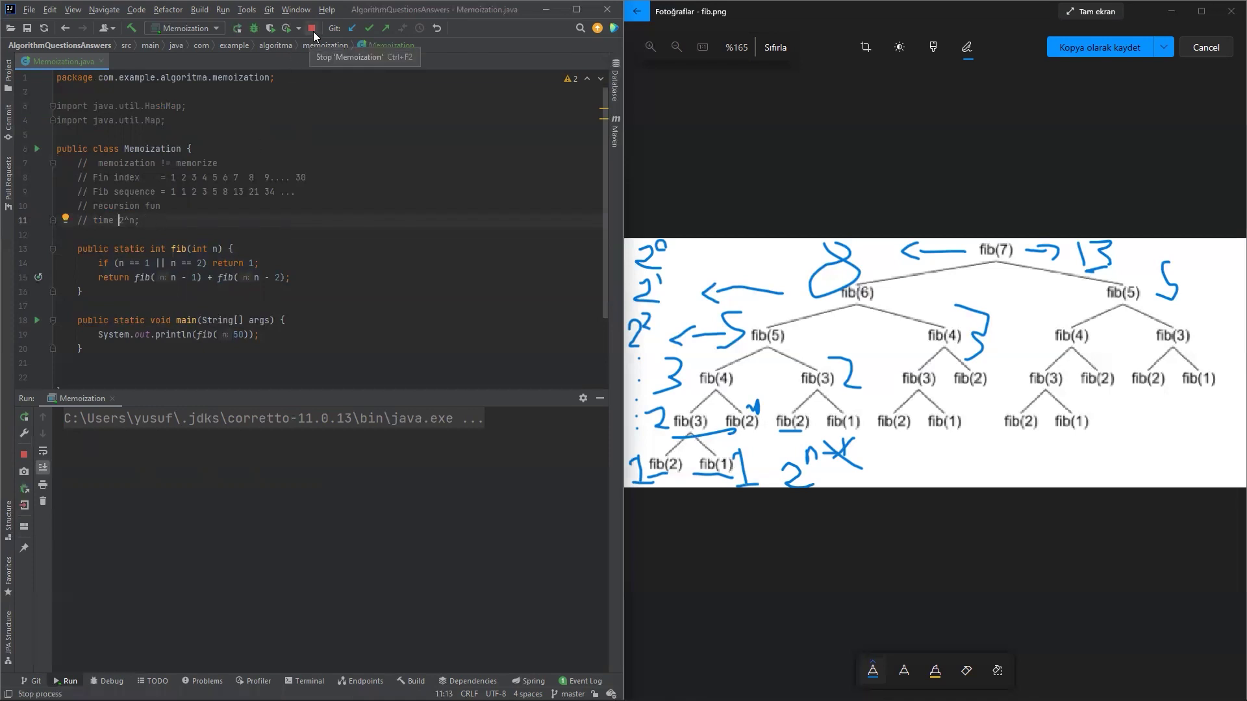
Step: Highlight the 'time 2^n' and 'memoization' comment notes
left_click_drag(92, 221, 140, 221)
left_click(146, 206)
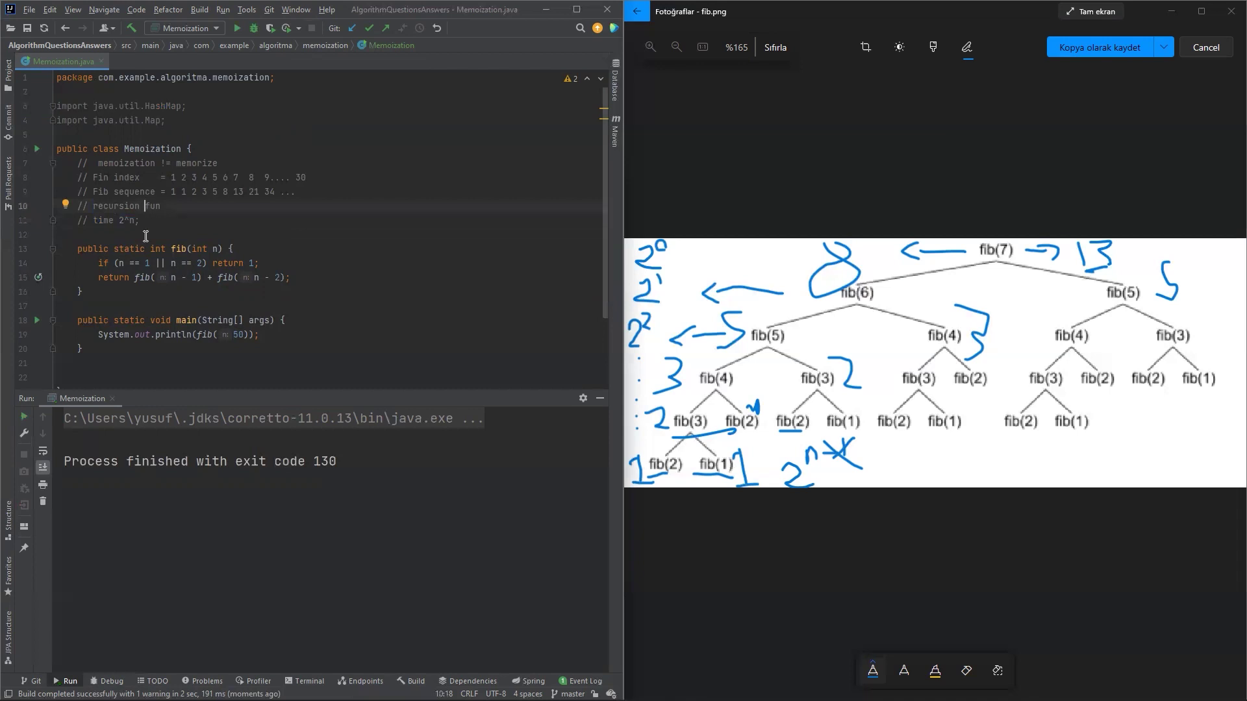
key("Down")
scroll(126, 274, "down", 1)
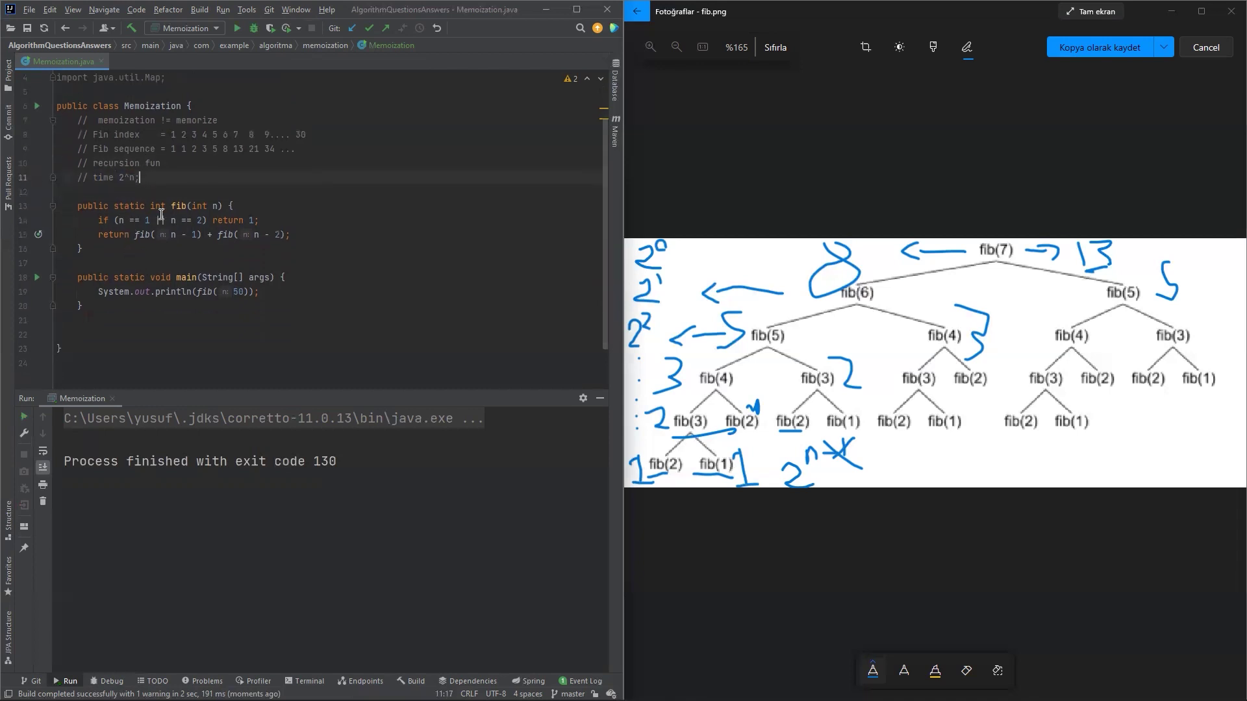
left_click_drag(95, 120, 156, 120)
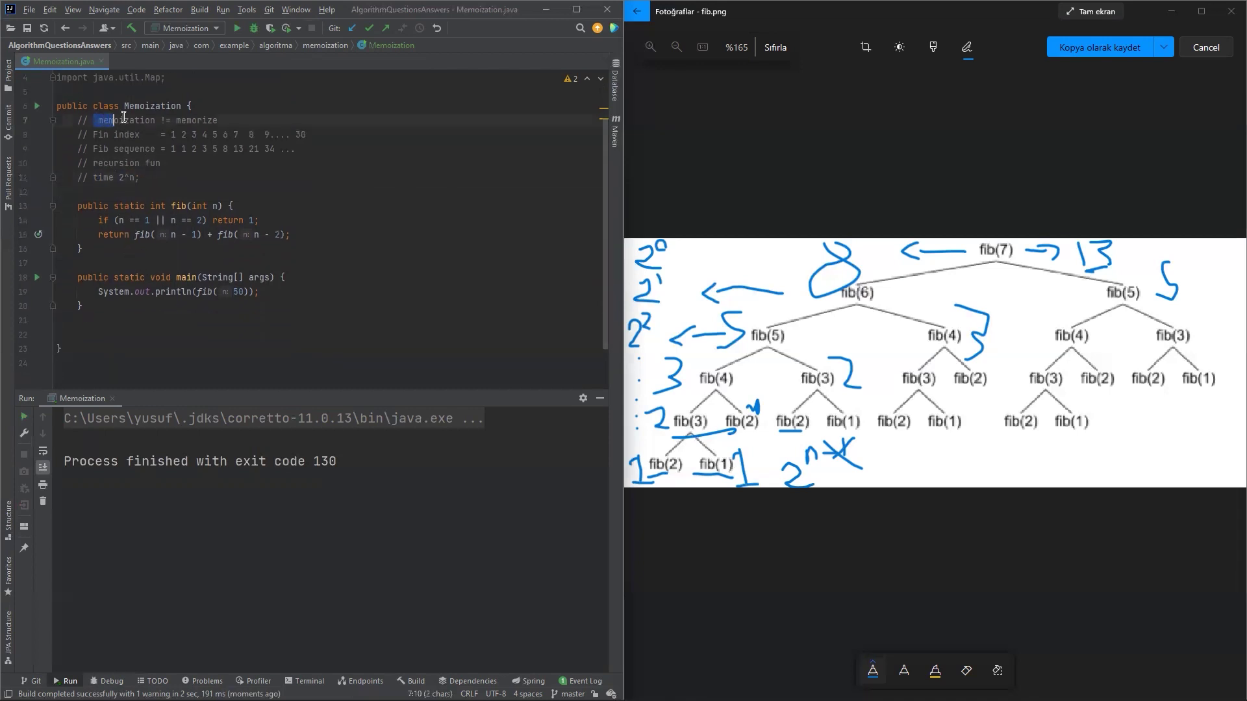
left_click(158, 119)
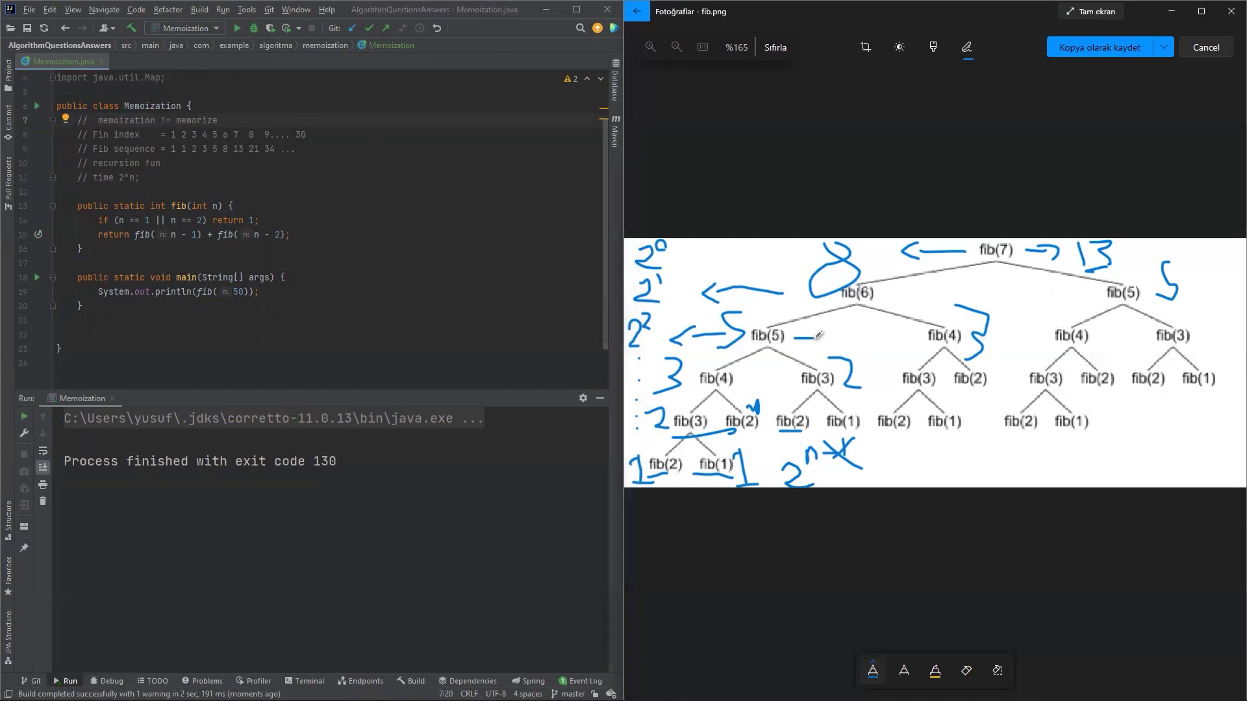
Step: Mark the left and right fib(5) nodes with arrows and circles, plus strokes under fib(7) and fib(6)
left_click_drag(798, 335, 830, 341)
left_click_drag(1100, 294, 1052, 300)
left_click_drag(750, 355, 757, 350)
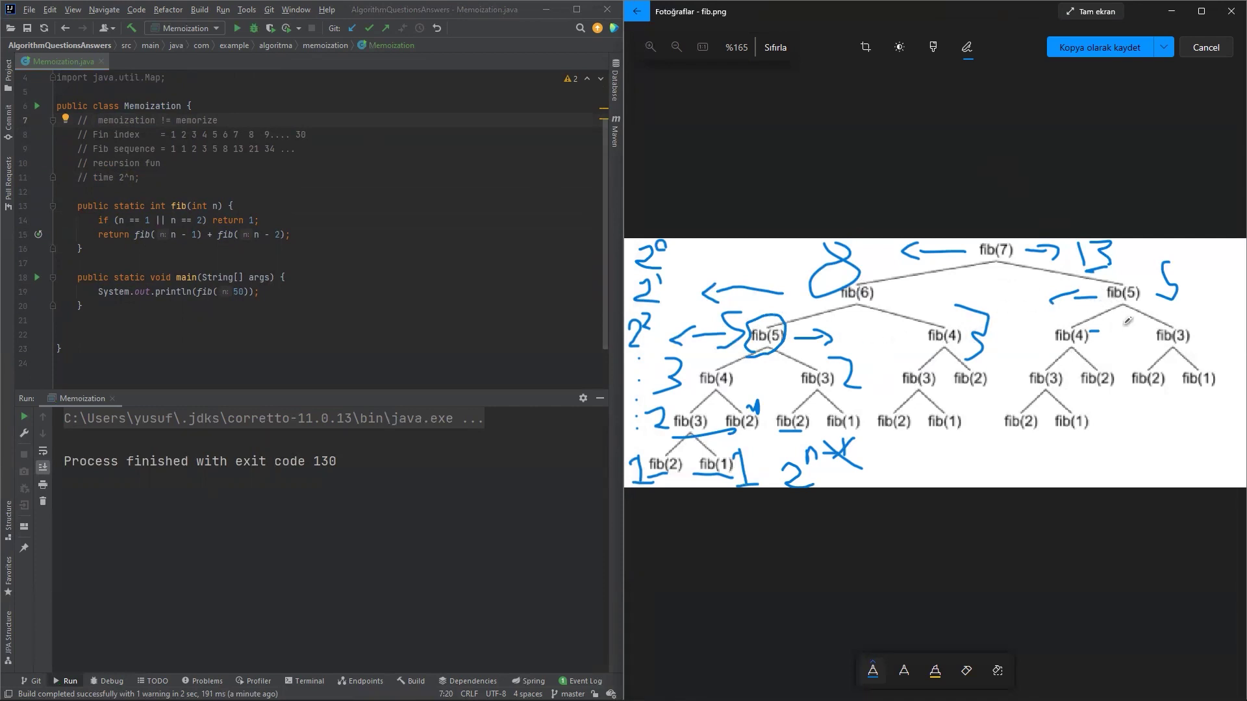
left_click_drag(1129, 316, 1125, 305)
left_click_drag(986, 265, 1020, 261)
left_click_drag(846, 310, 923, 300)
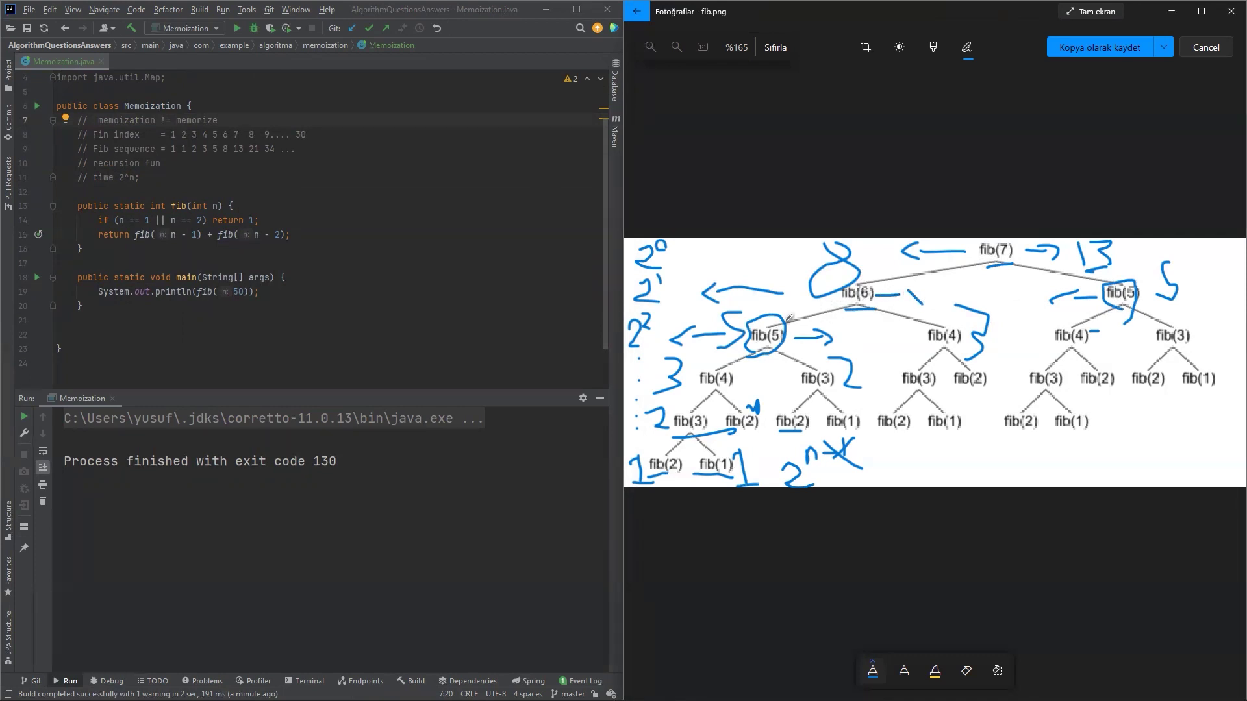
left_click_drag(785, 340, 849, 338)
Step: Circle fib(7), link the left fib(5) to the right one, and cross out the right fib(5) subtree
mouse_move(1013, 268)
left_mouse_down()
mouse_move(1014, 255)
mouse_move(1067, 295)
left_mouse_up()
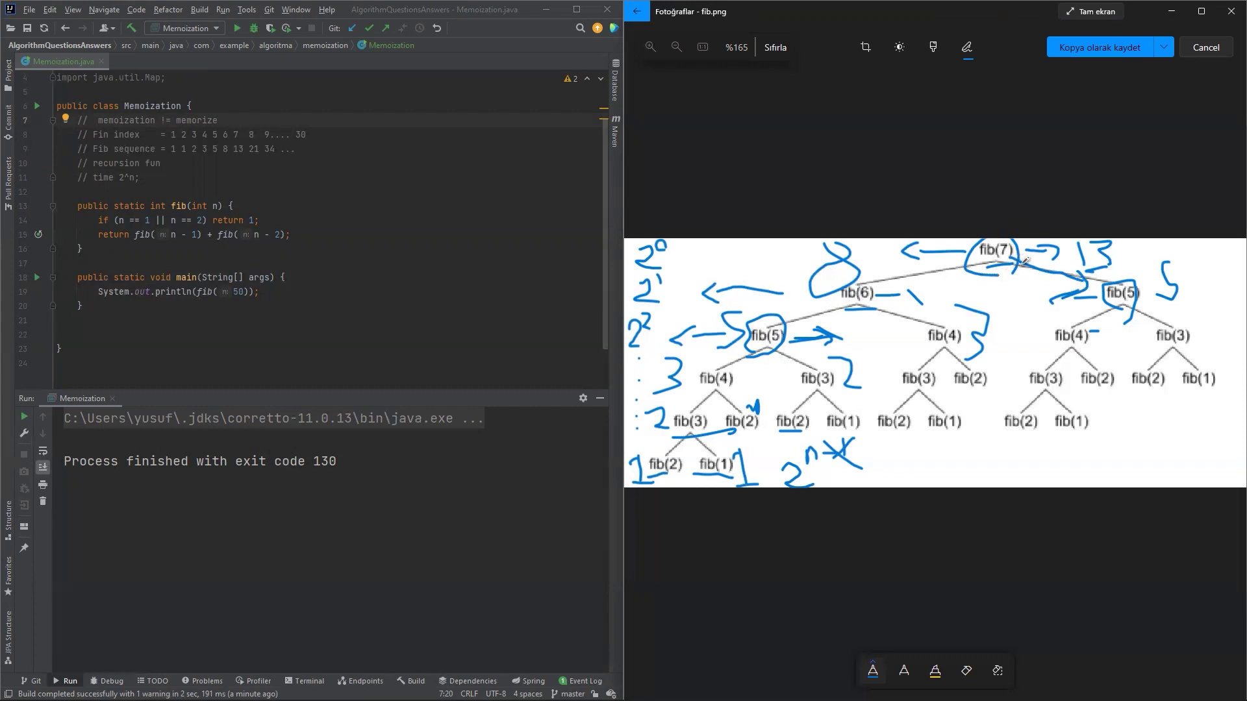
left_click_drag(1013, 262, 1085, 284)
mouse_move(777, 319)
left_mouse_down()
mouse_move(1057, 297)
mouse_move(1047, 316)
left_mouse_up()
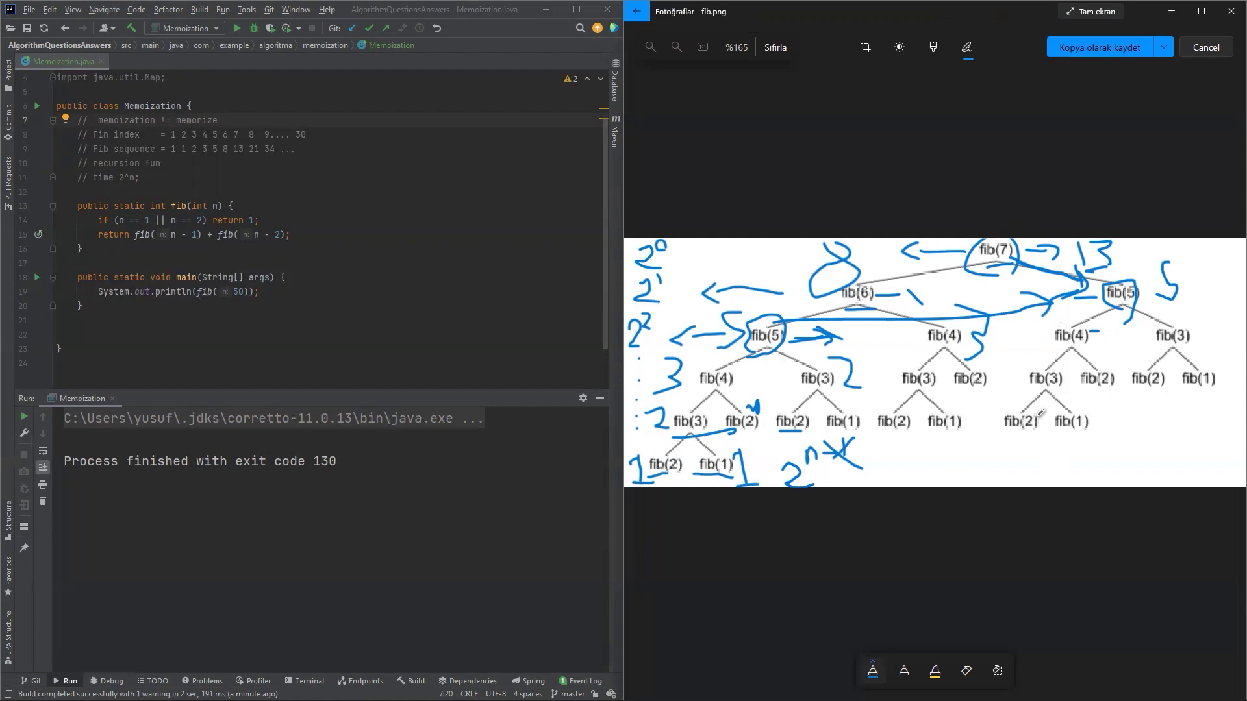
mouse_move(1038, 413)
left_mouse_down()
mouse_move(1052, 292)
mouse_move(1183, 390)
mouse_move(1064, 414)
mouse_move(1164, 288)
left_mouse_up()
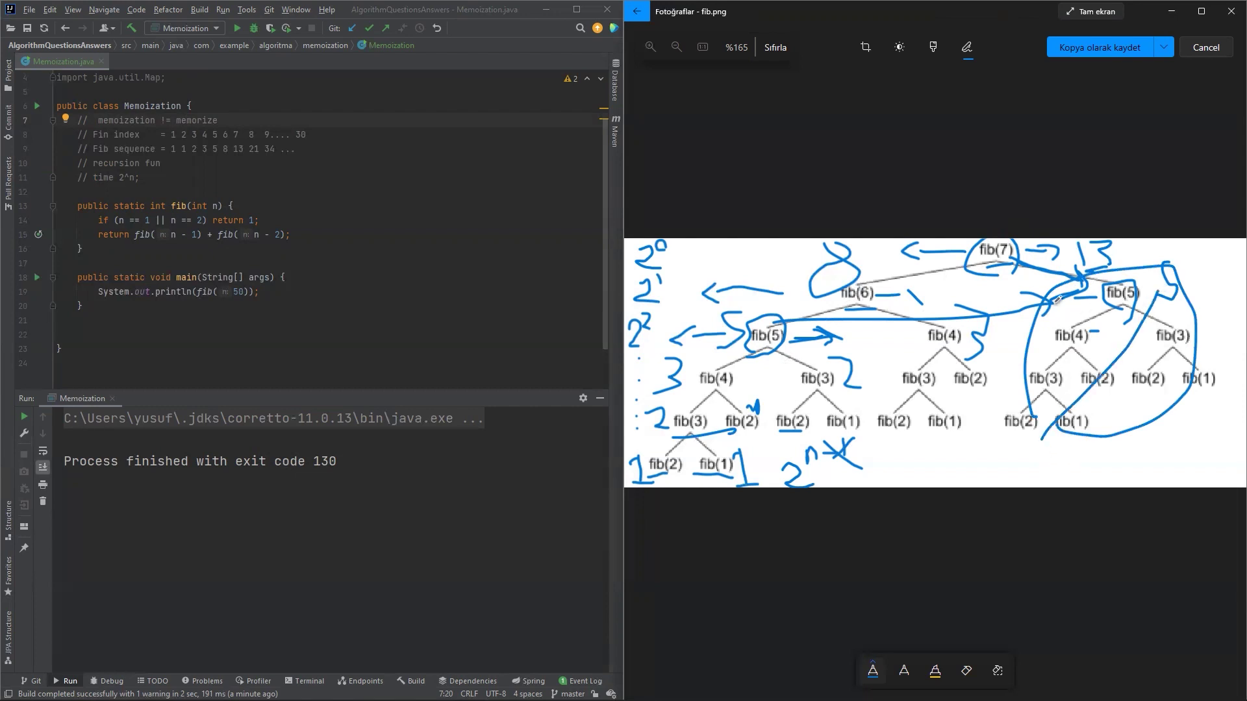
left_click_drag(1062, 306, 1173, 403)
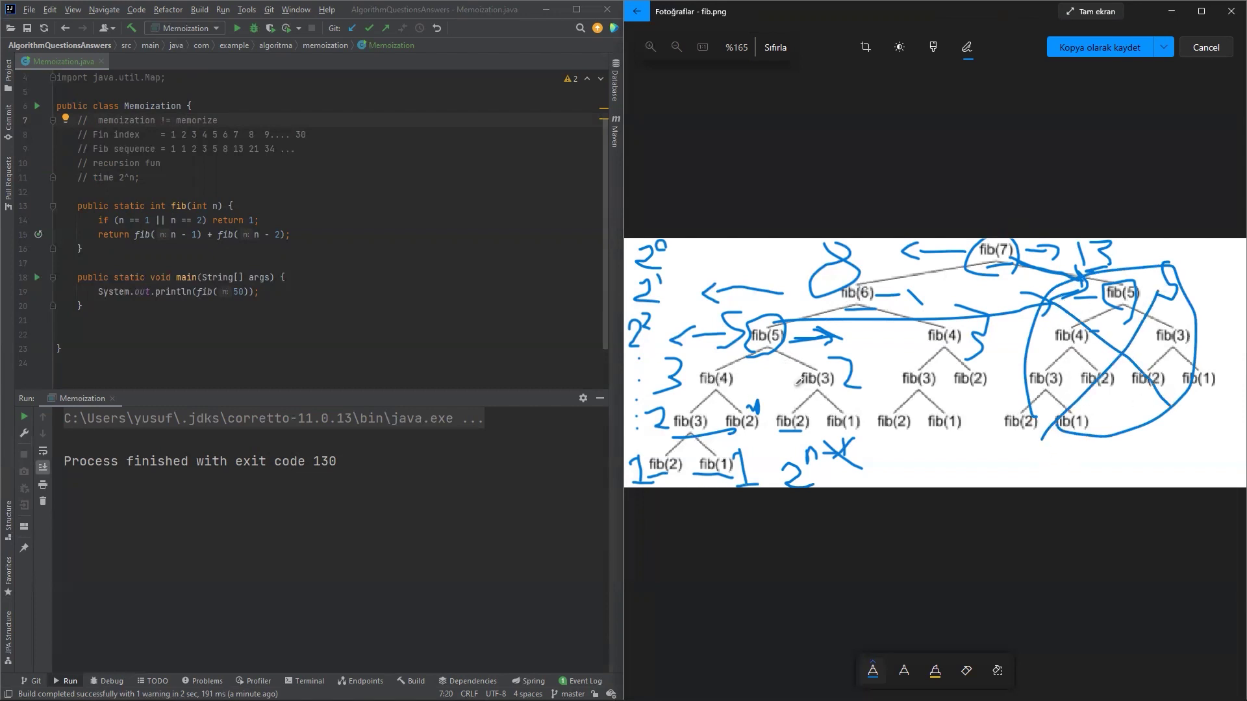
mouse_move(904, 354)
left_mouse_down()
mouse_move(987, 389)
mouse_move(910, 375)
mouse_move(965, 350)
mouse_move(925, 415)
mouse_move(906, 369)
mouse_move(984, 417)
left_mouse_up()
Step: Circle and cross out the repeated fib(3) subtree under fib(4)
left_click_drag(1124, 346, 1102, 387)
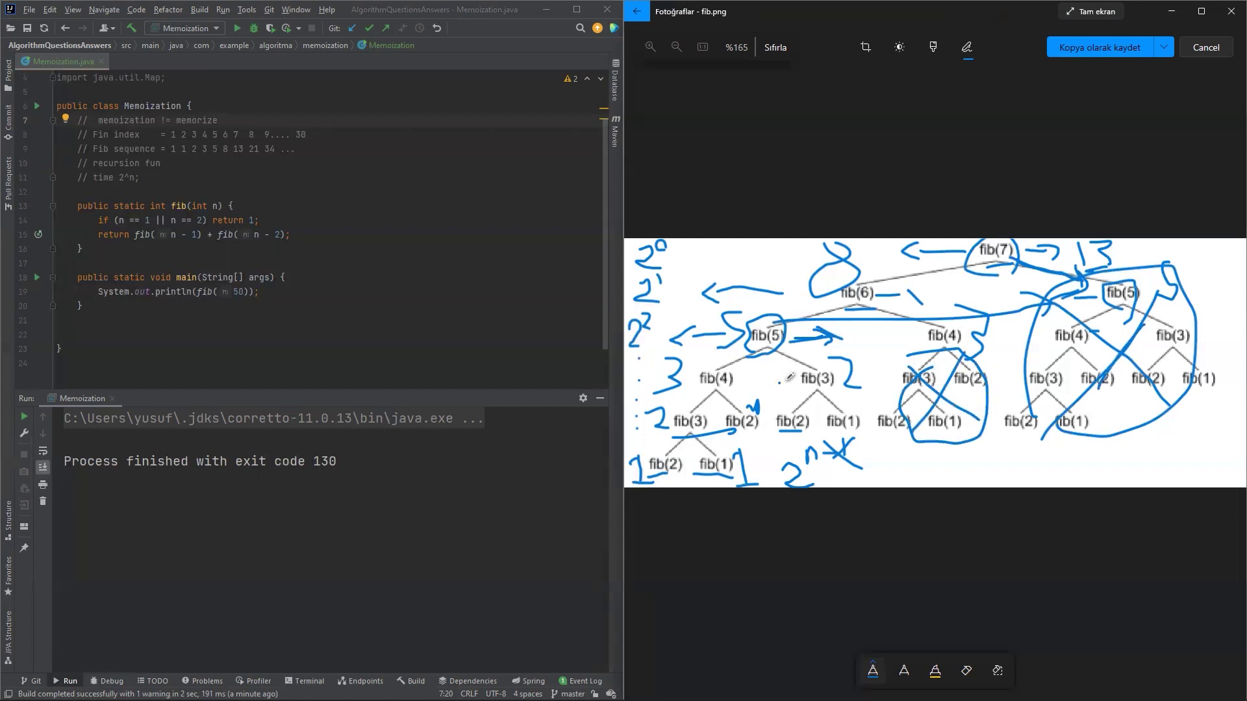
mouse_move(774, 381)
left_mouse_down()
mouse_move(804, 370)
mouse_move(844, 390)
left_mouse_up()
mouse_move(844, 390)
left_mouse_down()
mouse_move(818, 439)
mouse_move(789, 437)
left_mouse_up()
left_click_drag(791, 380, 837, 419)
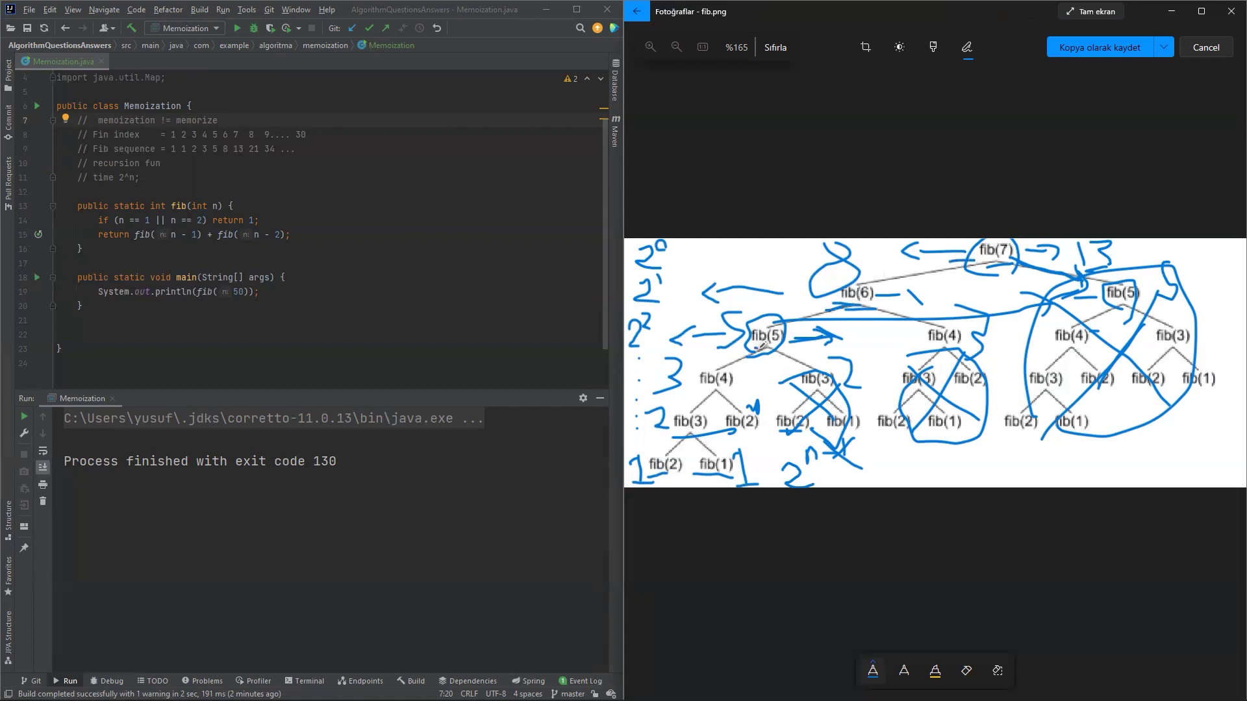
left_click_drag(713, 389, 654, 448)
Step: Switch to the fibLast.png diagram and narrow its window so the code stays visible
key("alt+Tab")
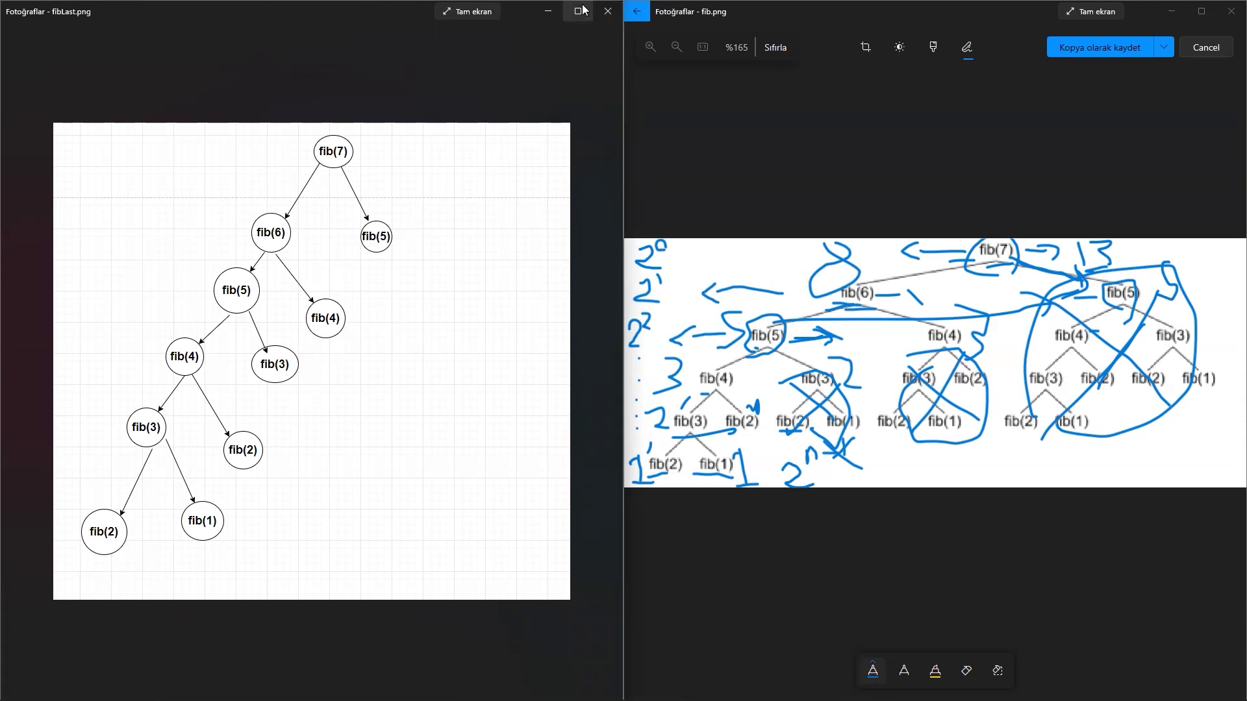
double_click(511, 8)
left_click(1204, 11)
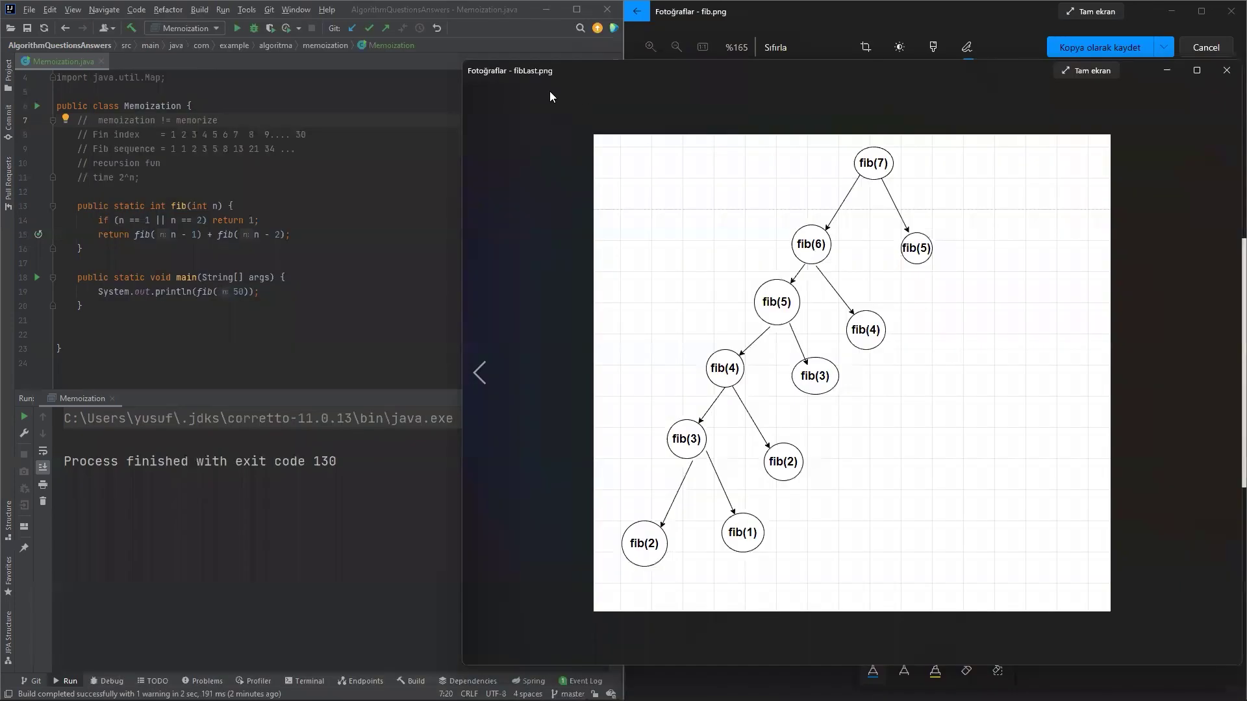
left_click_drag(462, 157, 715, 175)
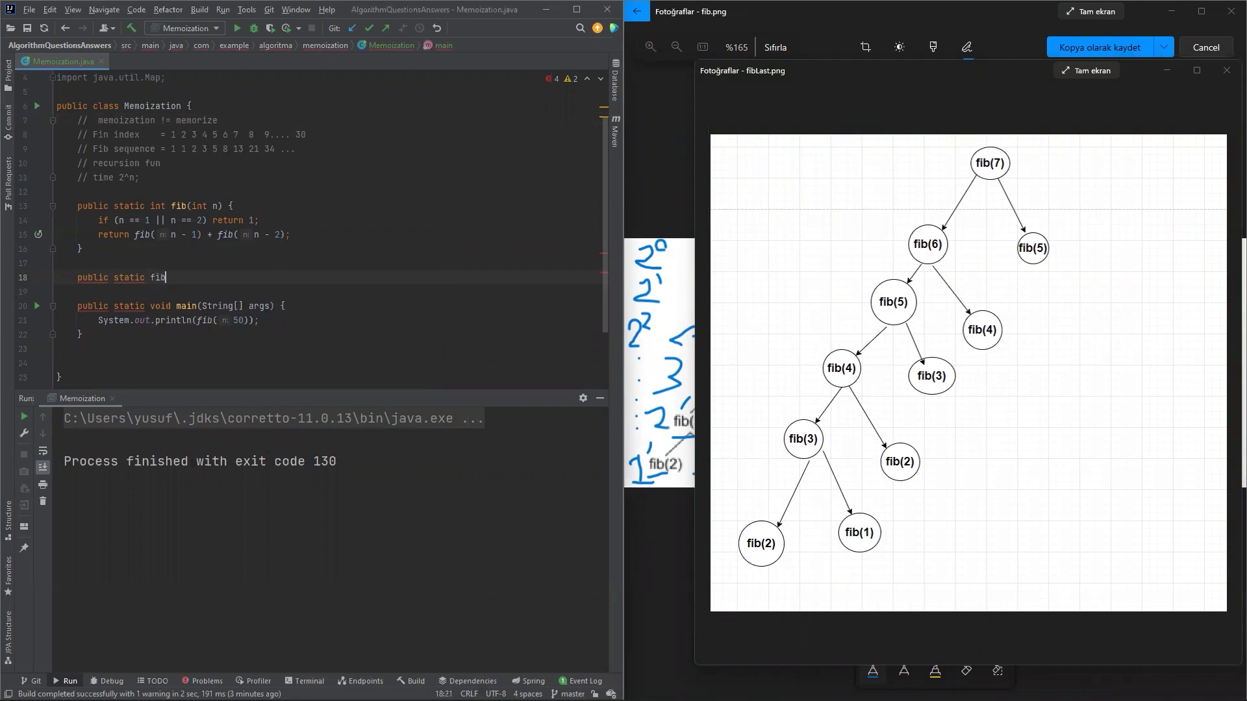
type("fib")
type("Me")
type("ith")
type("(int ")
type("n")
Step: Create an empty fibWithMemo(int n) method body with a blank line inside
key("End")
type("{")
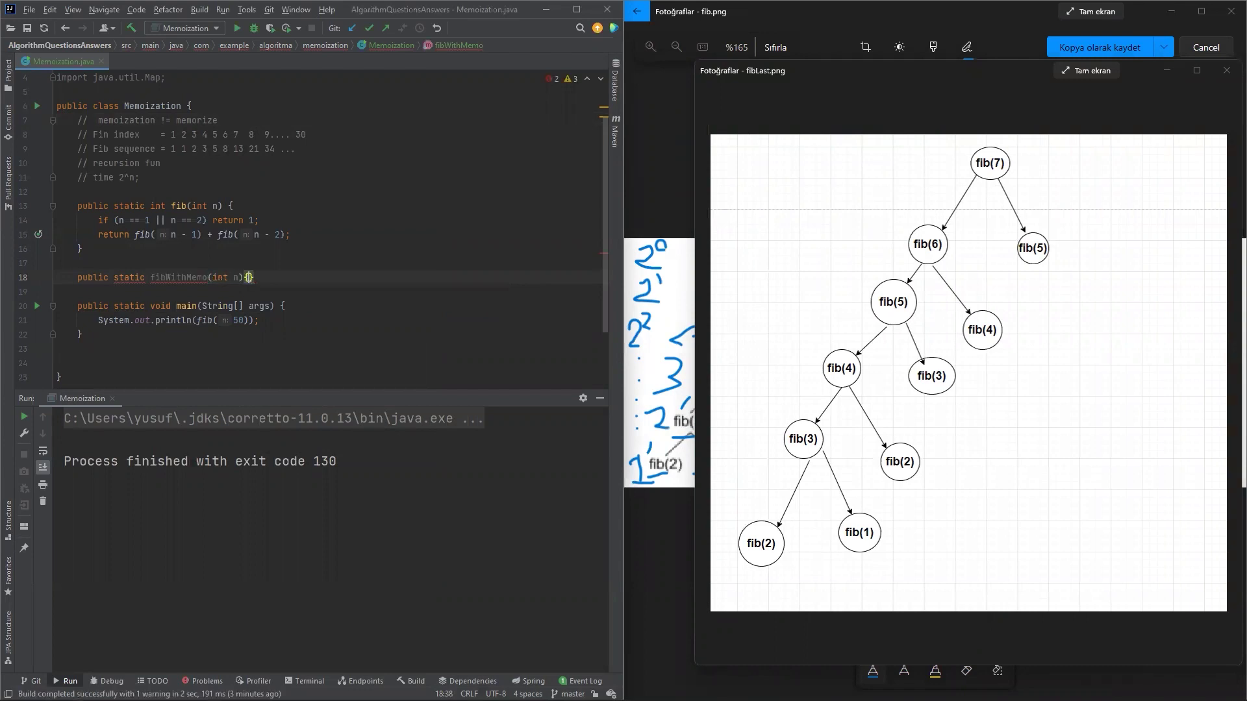
key("Return")
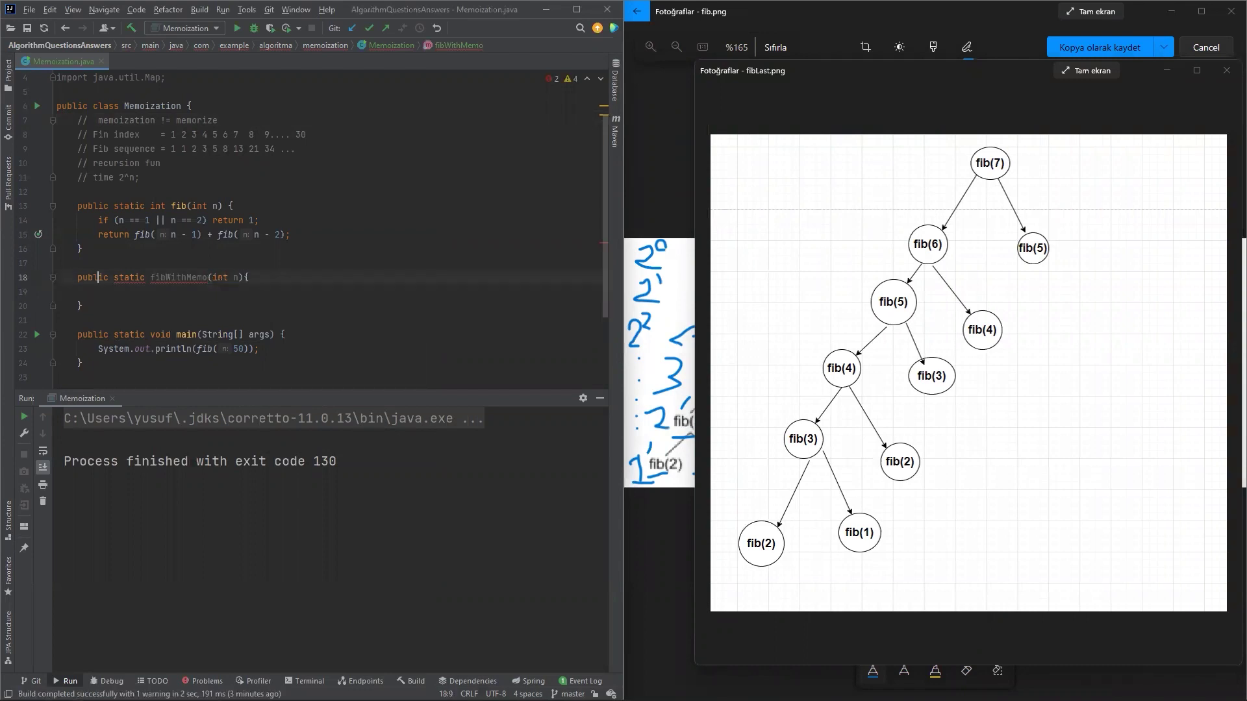
key("Right")
type("int")
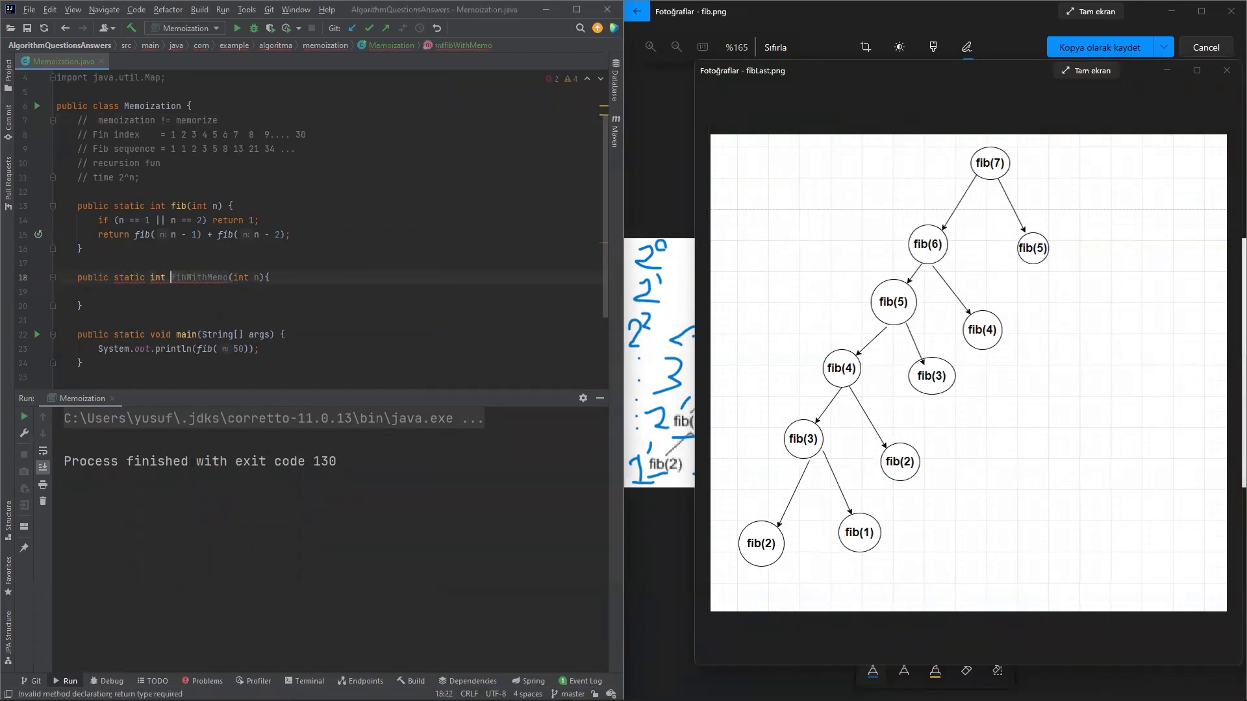
key("Down")
key("Down")
key("Left")
key("Return")
type("int")
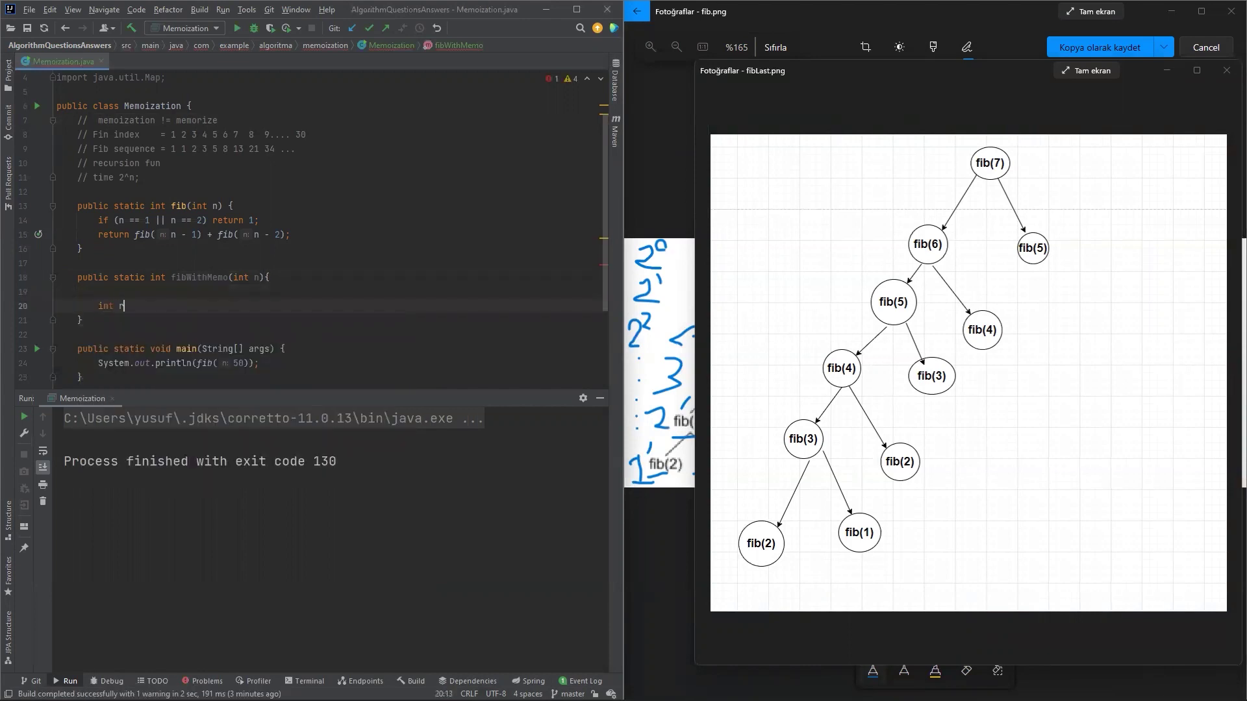
type("t")
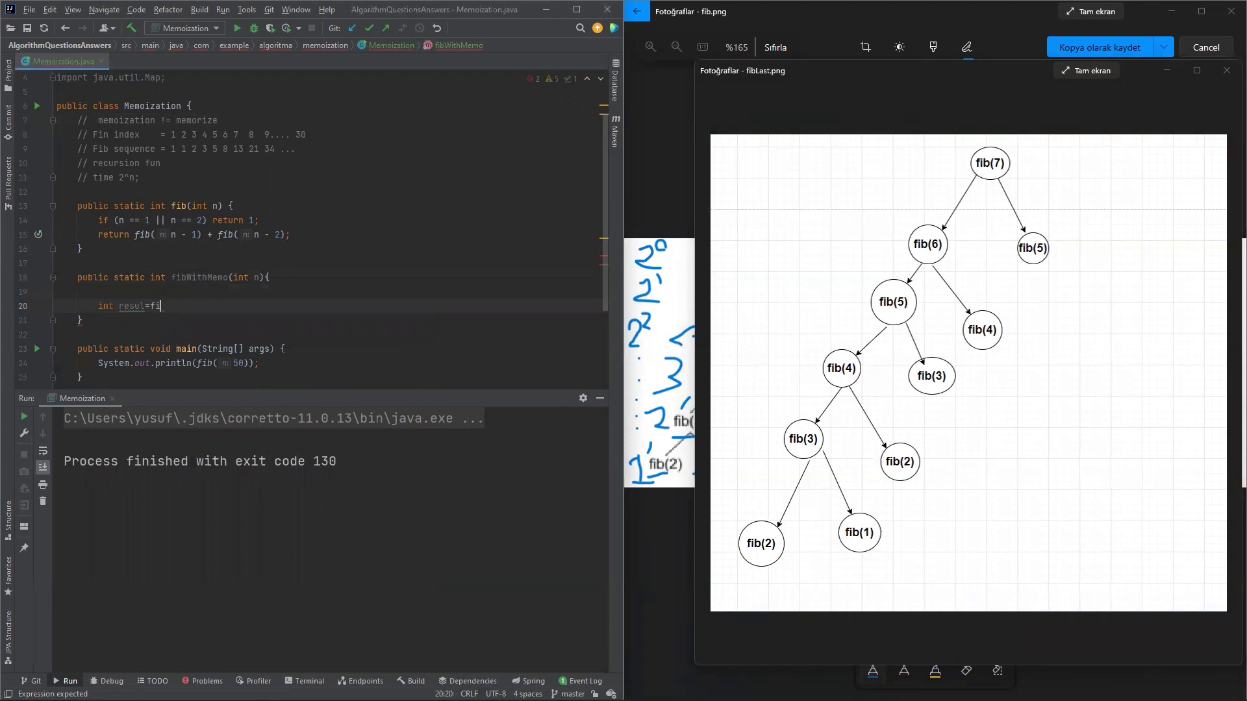
type("b(n-1")
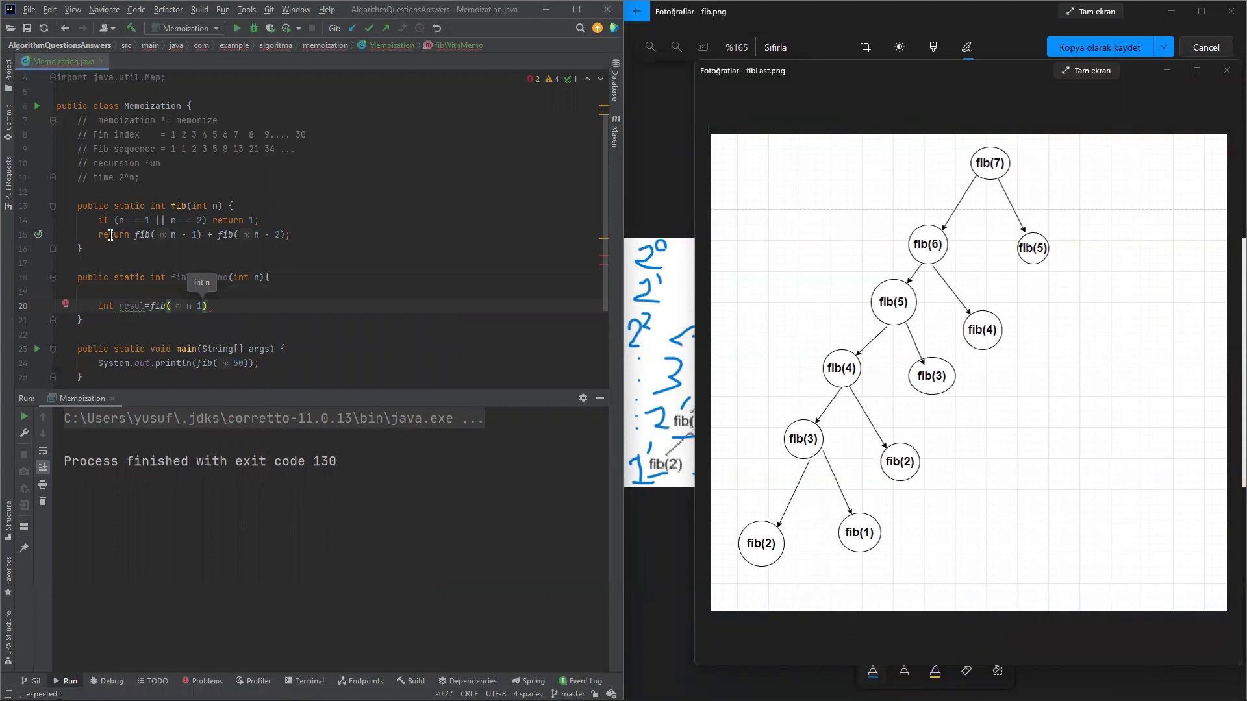
Step: Write int result = fibWithMemo(n-1) + fibWithMemo(n-2), pasting the copied method name
double_click(195, 277)
key("ctrl+c")
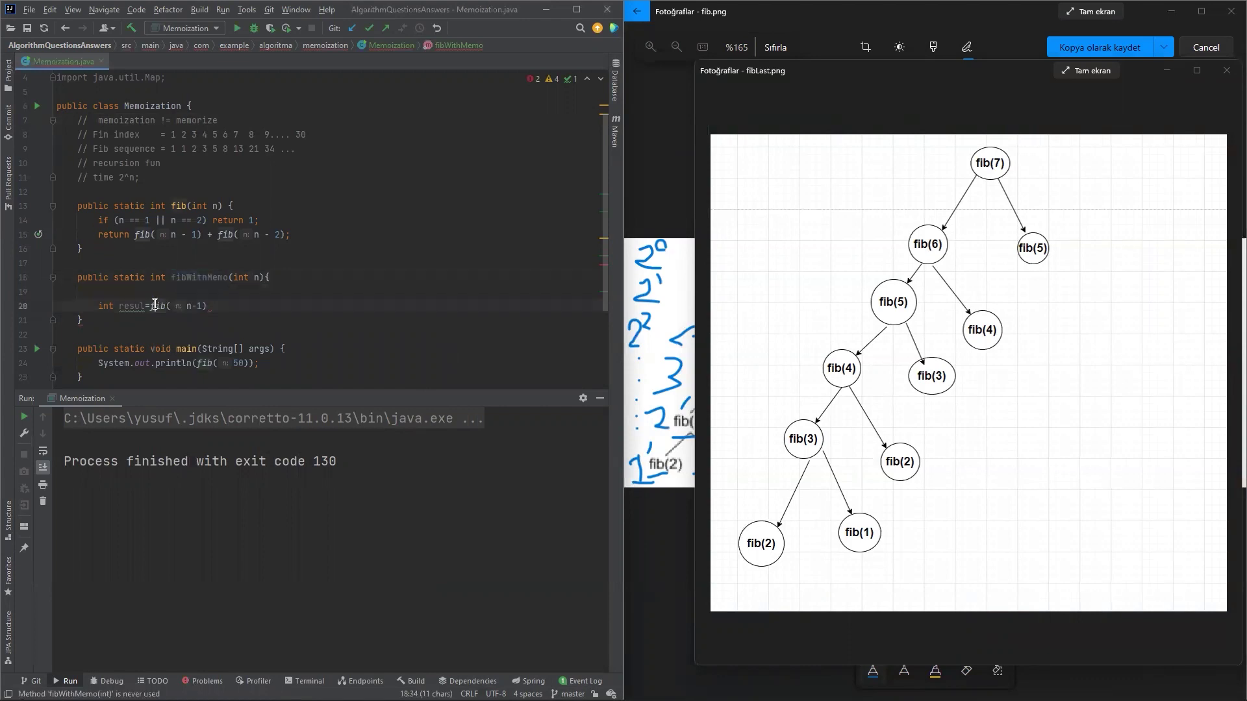
double_click(154, 305)
key("ctrl+v")
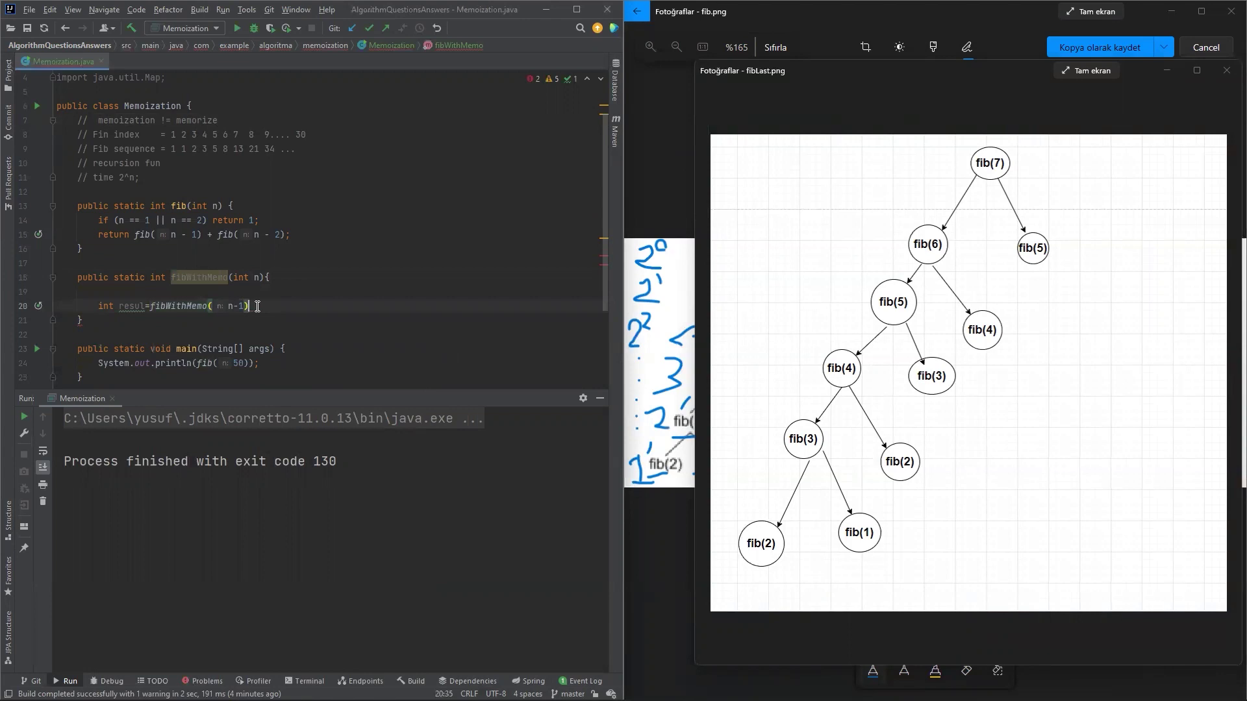
left_click(256, 304)
type("+fi")
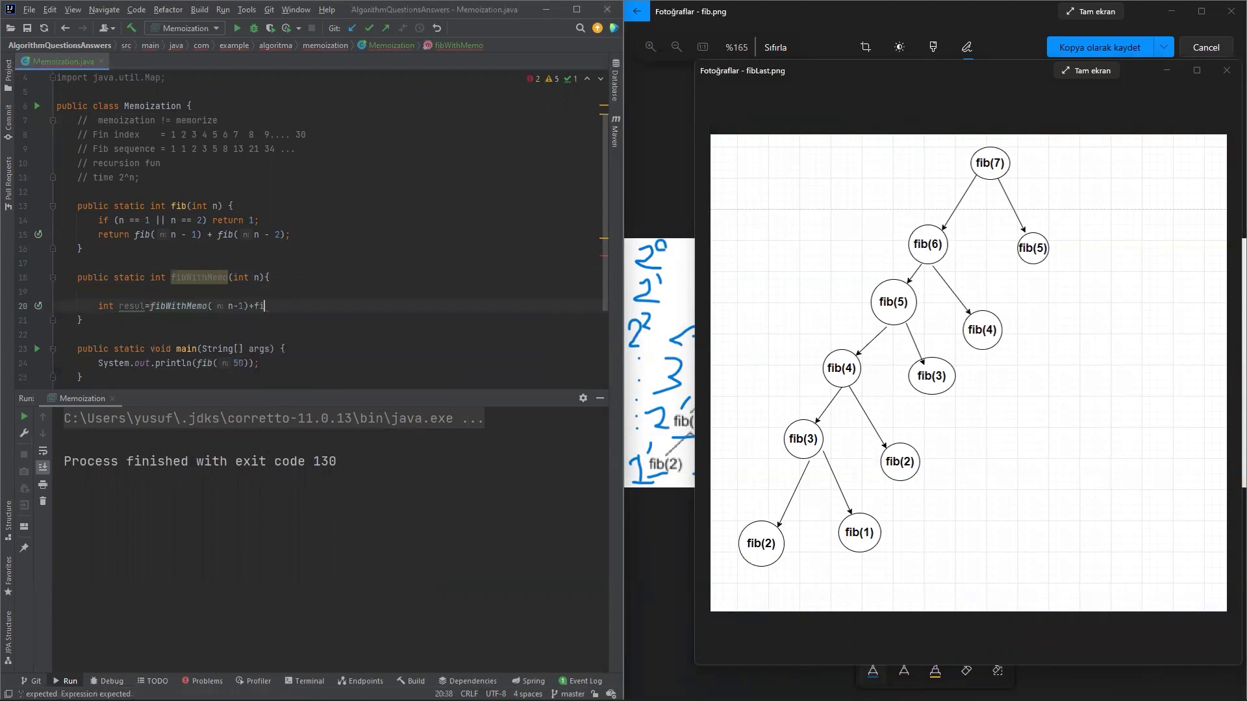
type("b(WithMemo(")
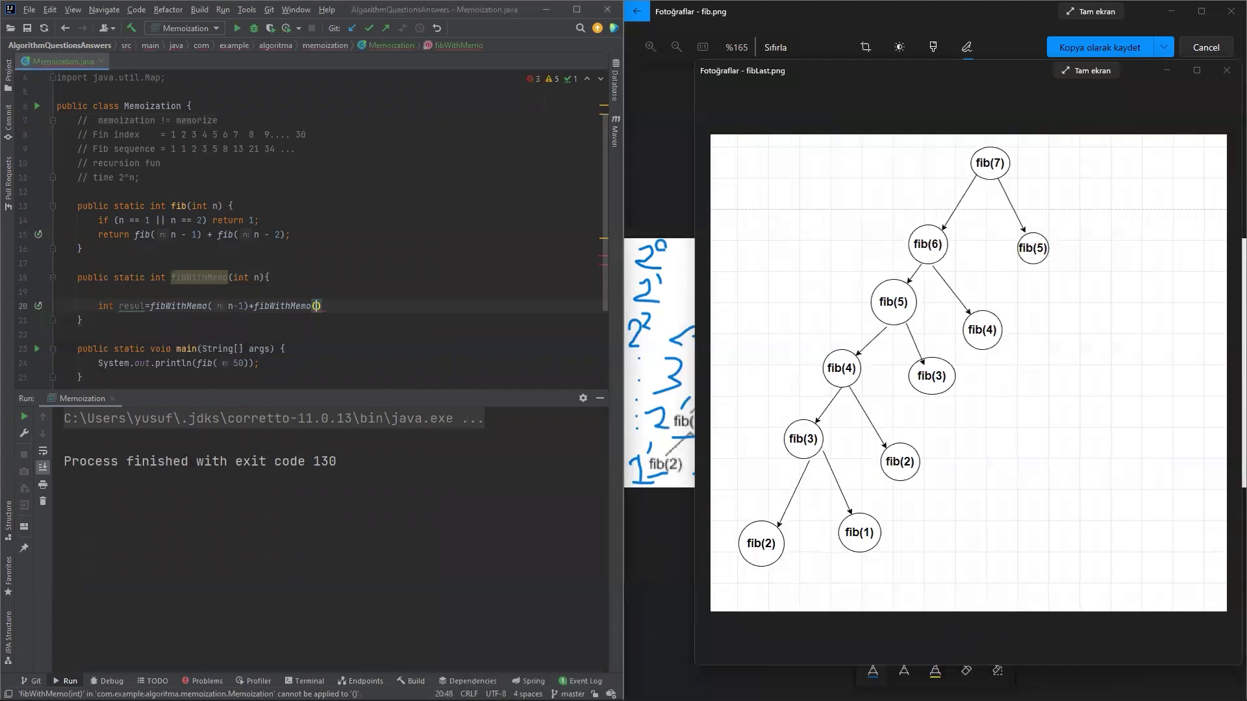
type("n-2")
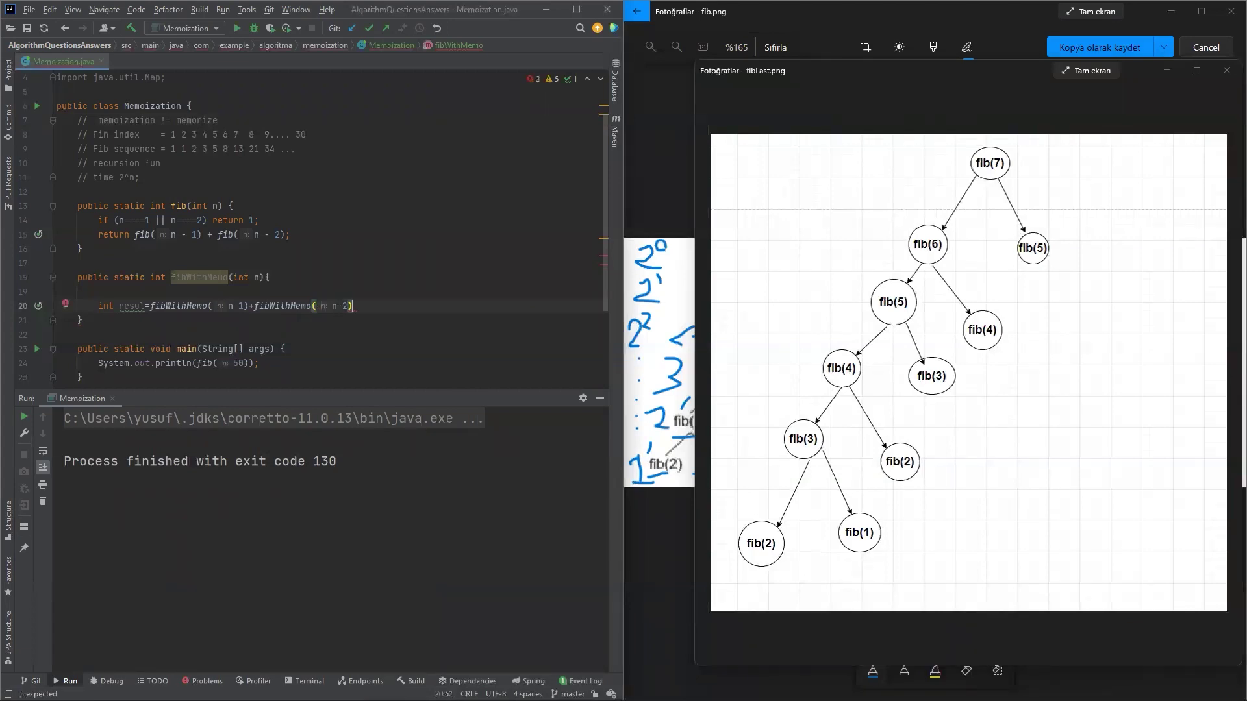
type(";")
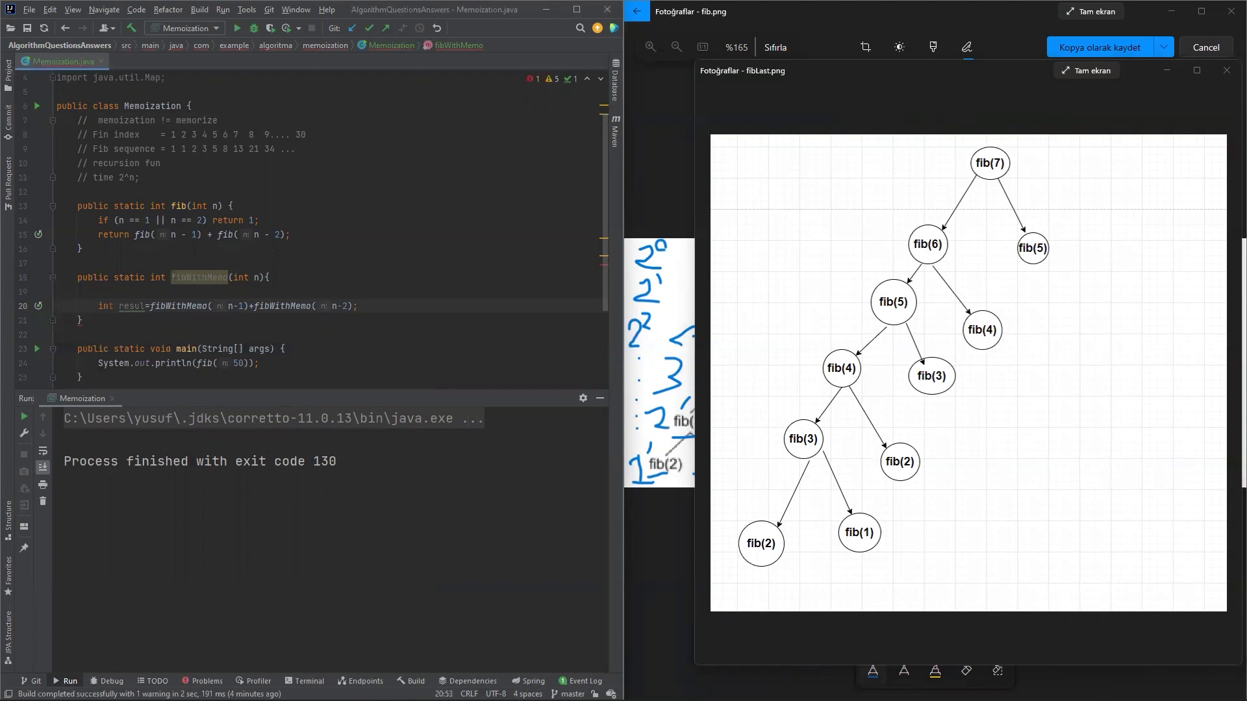
key("ctrl+Left")
key("ctrl+Left")
key("ctrl+Left")
key("ctrl+Left")
key("ctrl+Left")
key("Left")
key("Left")
key("Left")
type("t")
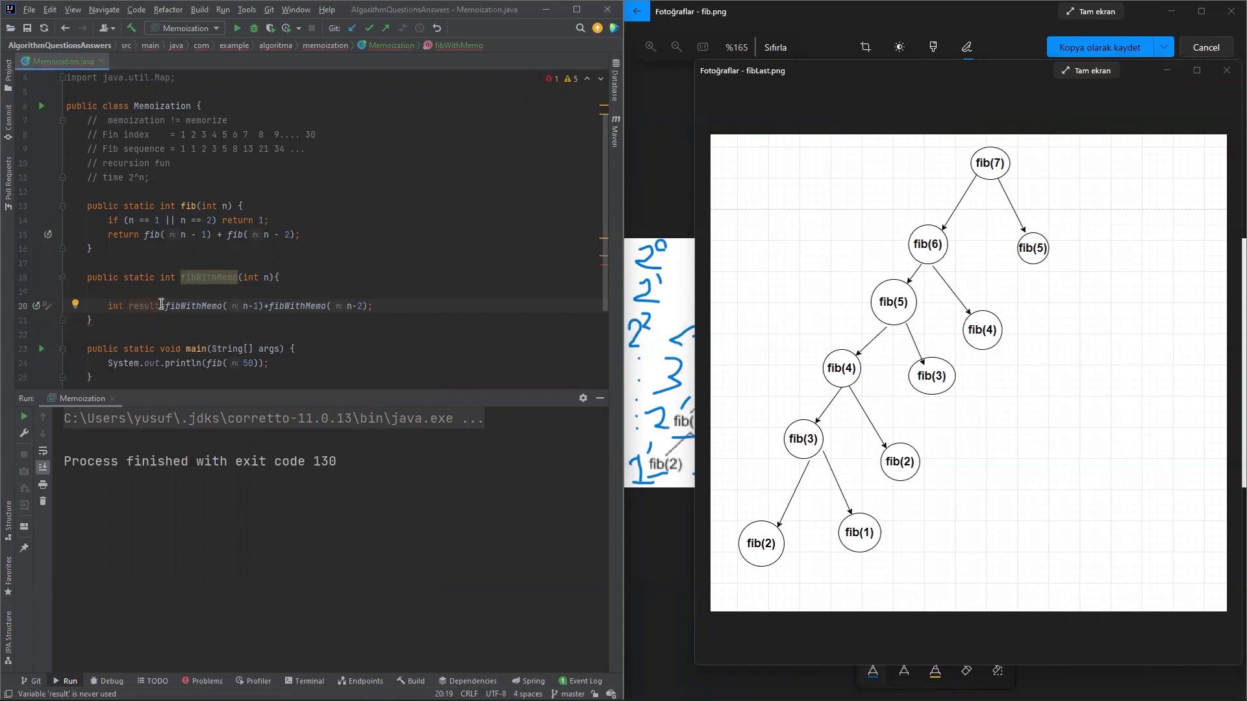
Step: Begin a new 'memo' line below the result calculation, dismissing completion suggestions
left_click_drag(162, 305, 366, 305)
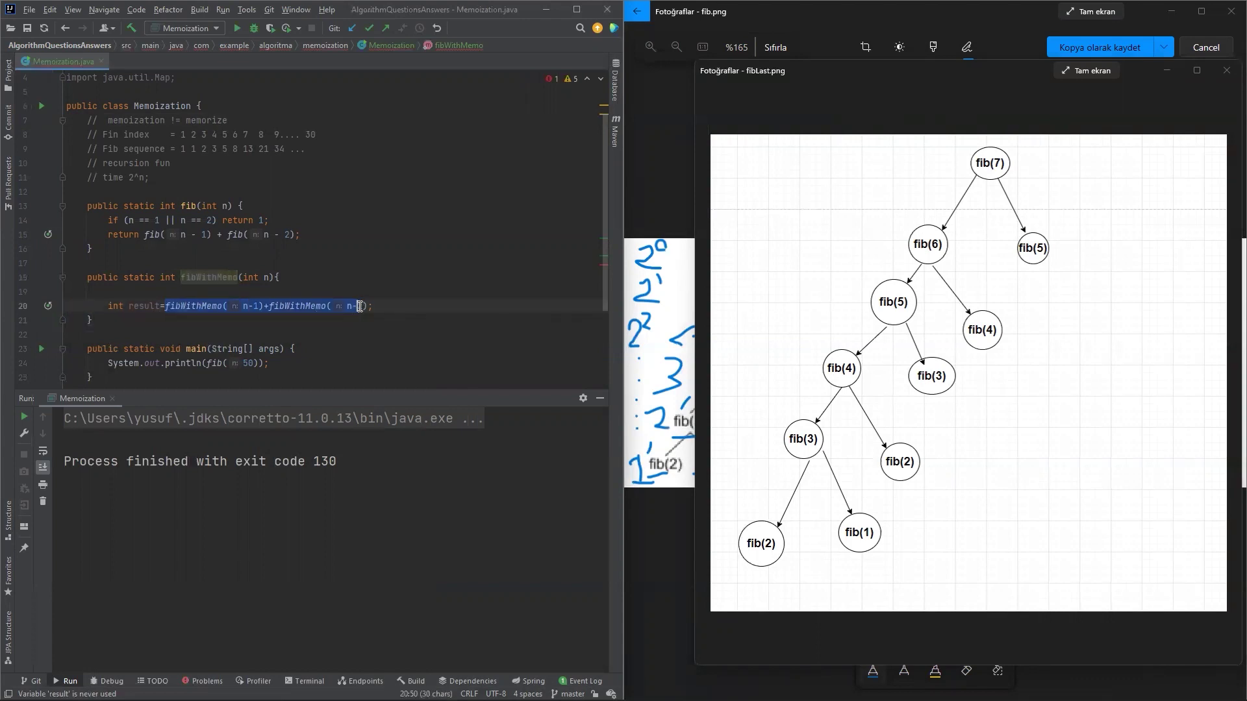
left_click(128, 306)
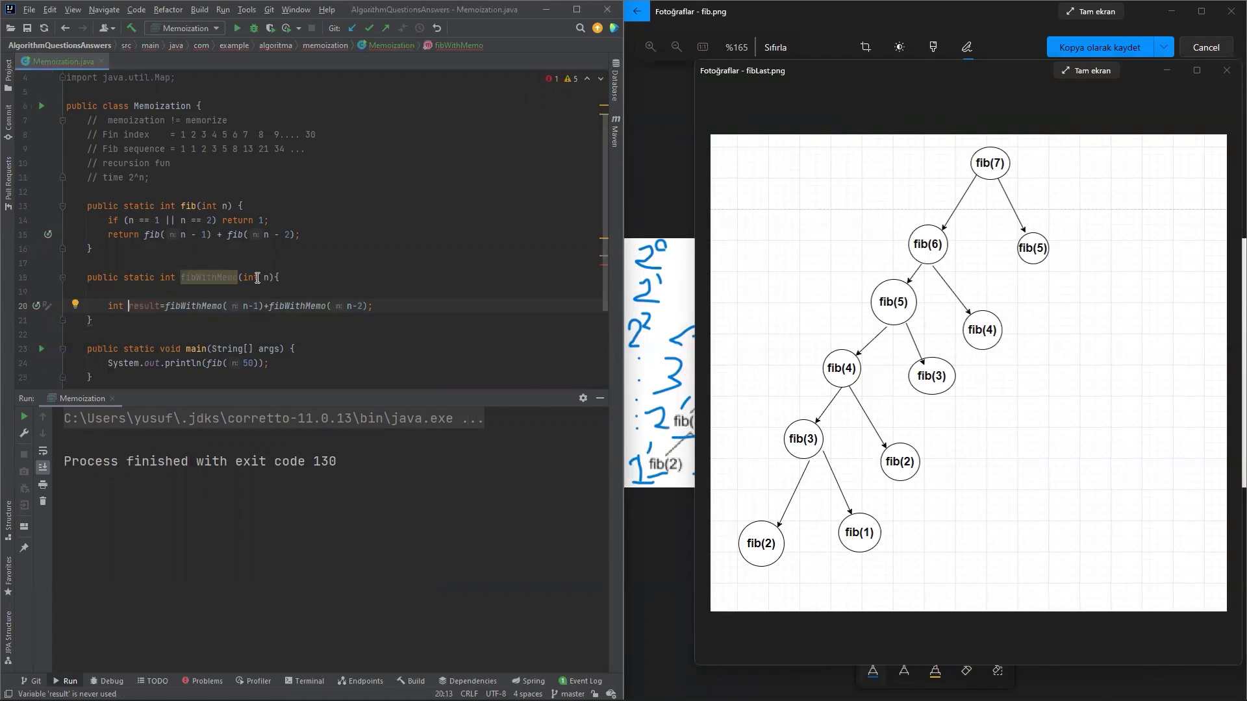
left_click_drag(129, 306, 166, 306)
left_click(376, 307)
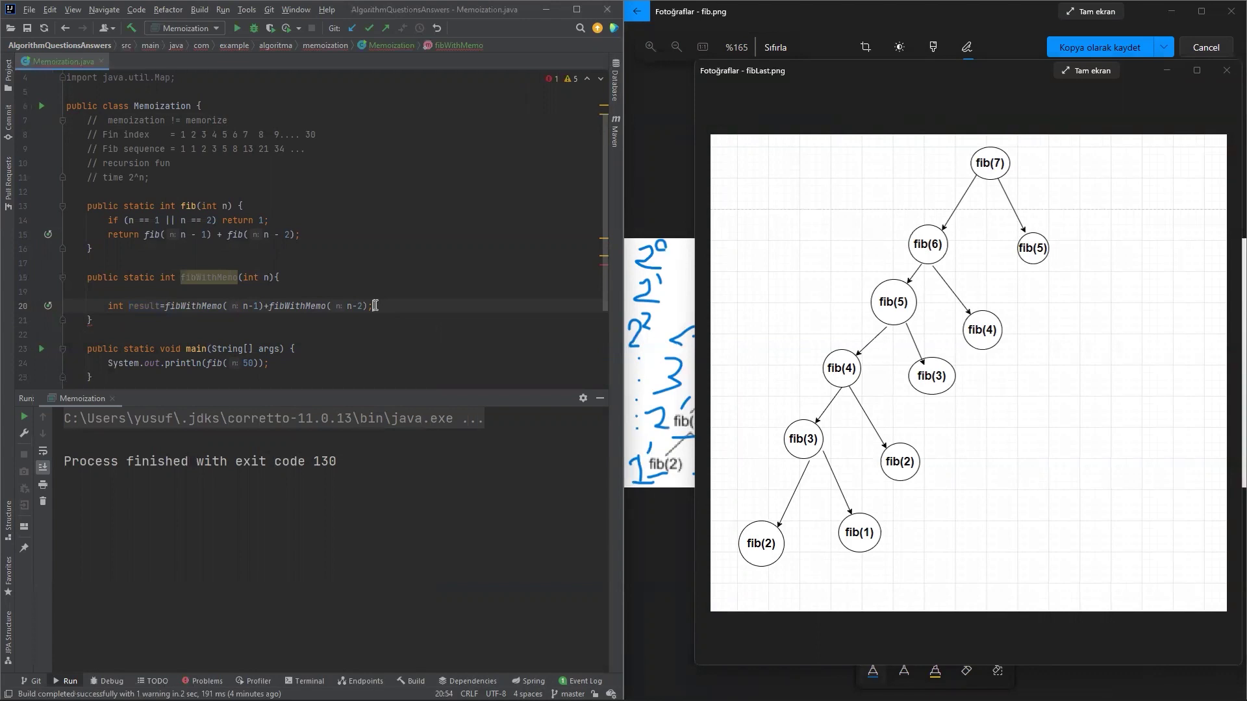
key("Return")
type("memo")
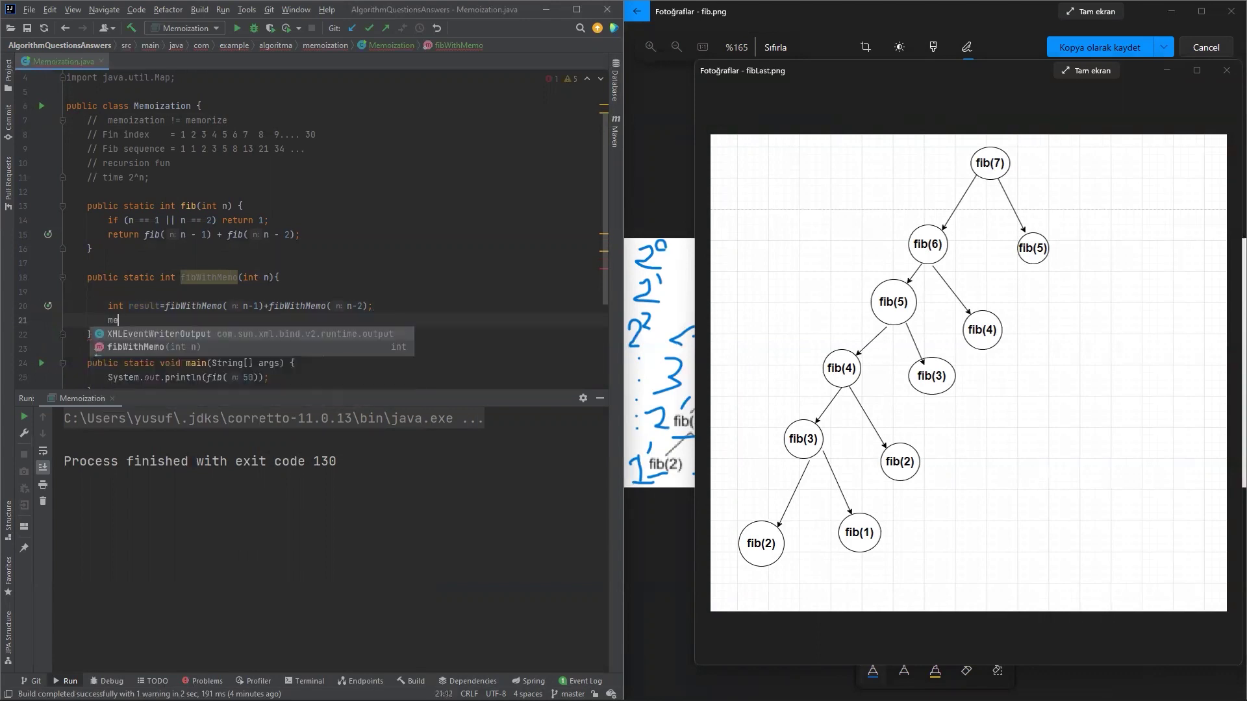
key("Escape")
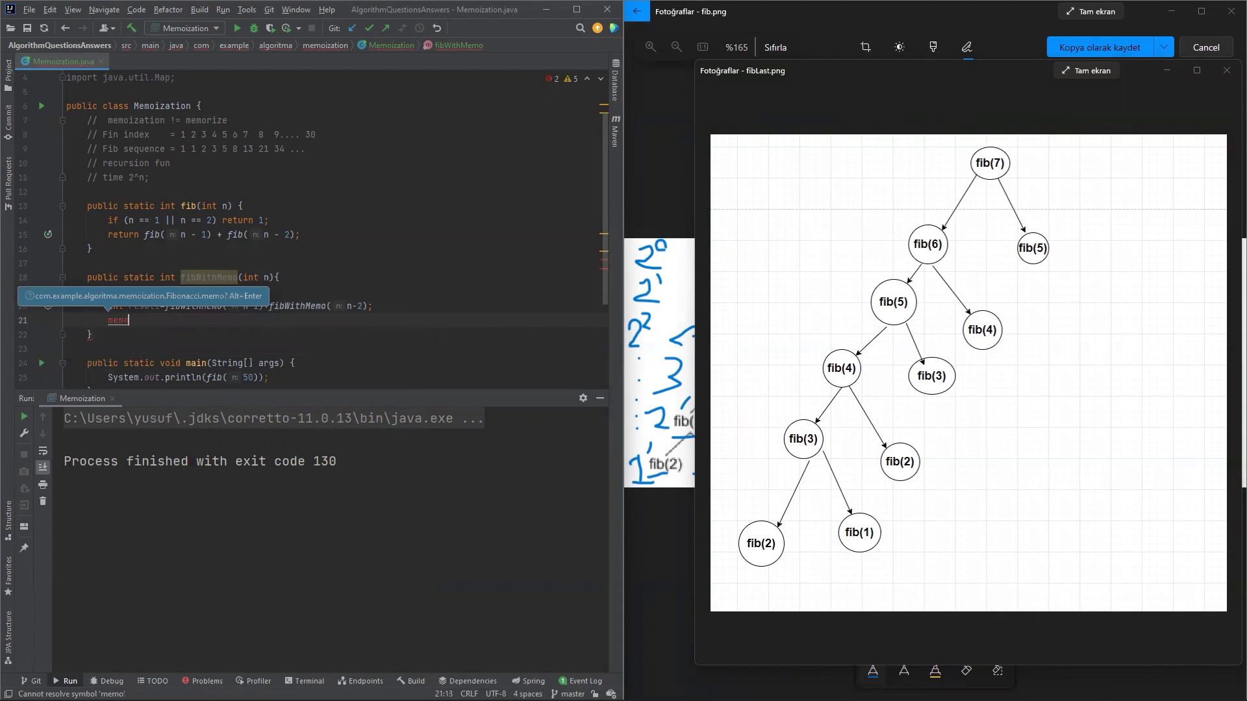
Step: Declare Map<Integer,Integer> memo = new HashMap<>() on line 17 using autocomplete
left_click(178, 258)
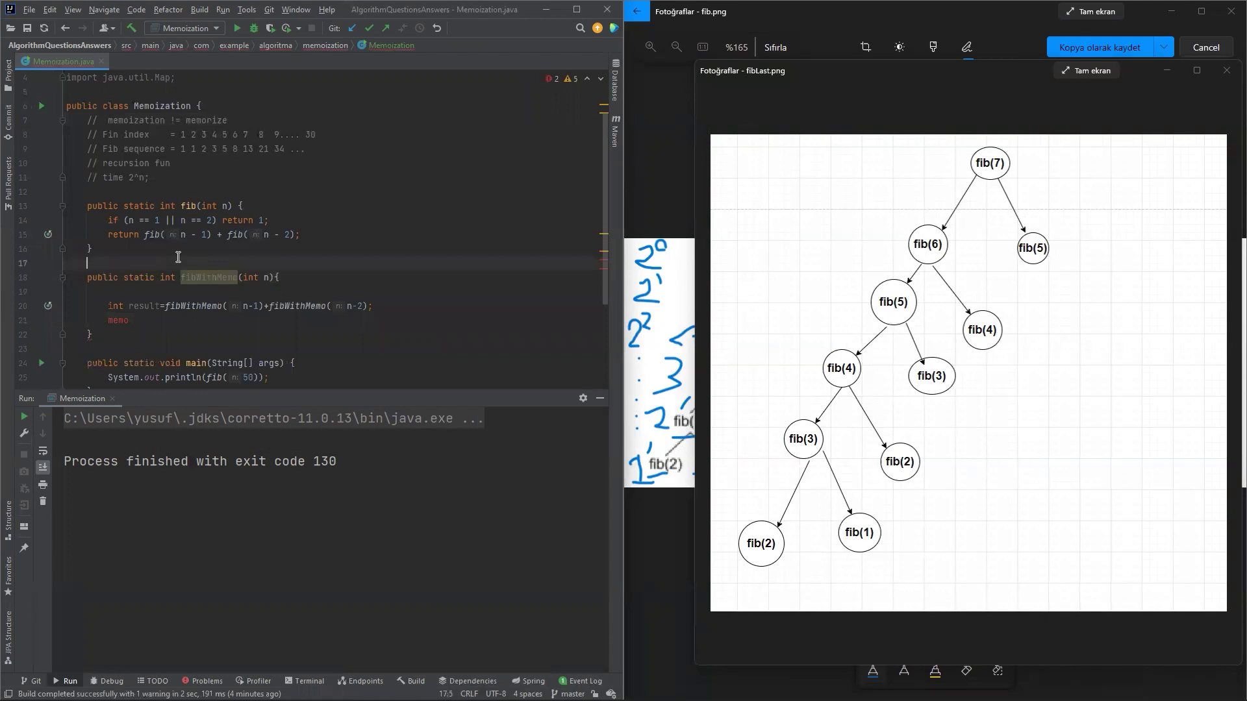
type("Map")
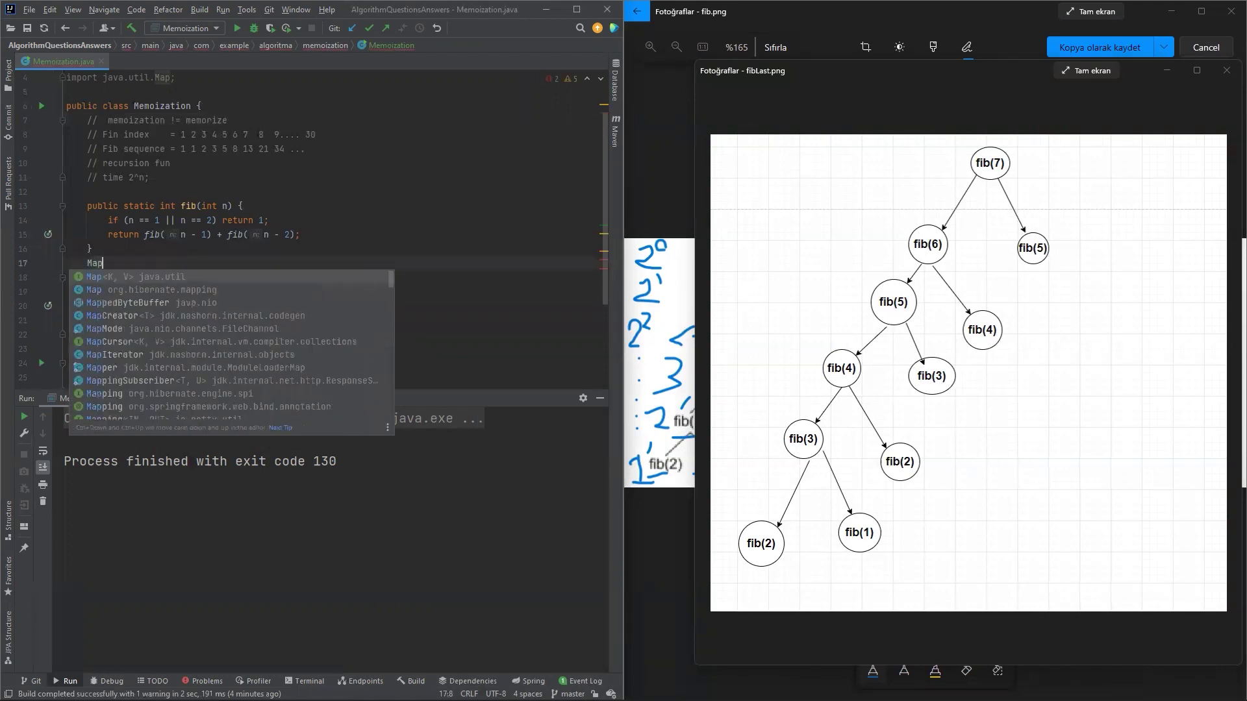
type("<")
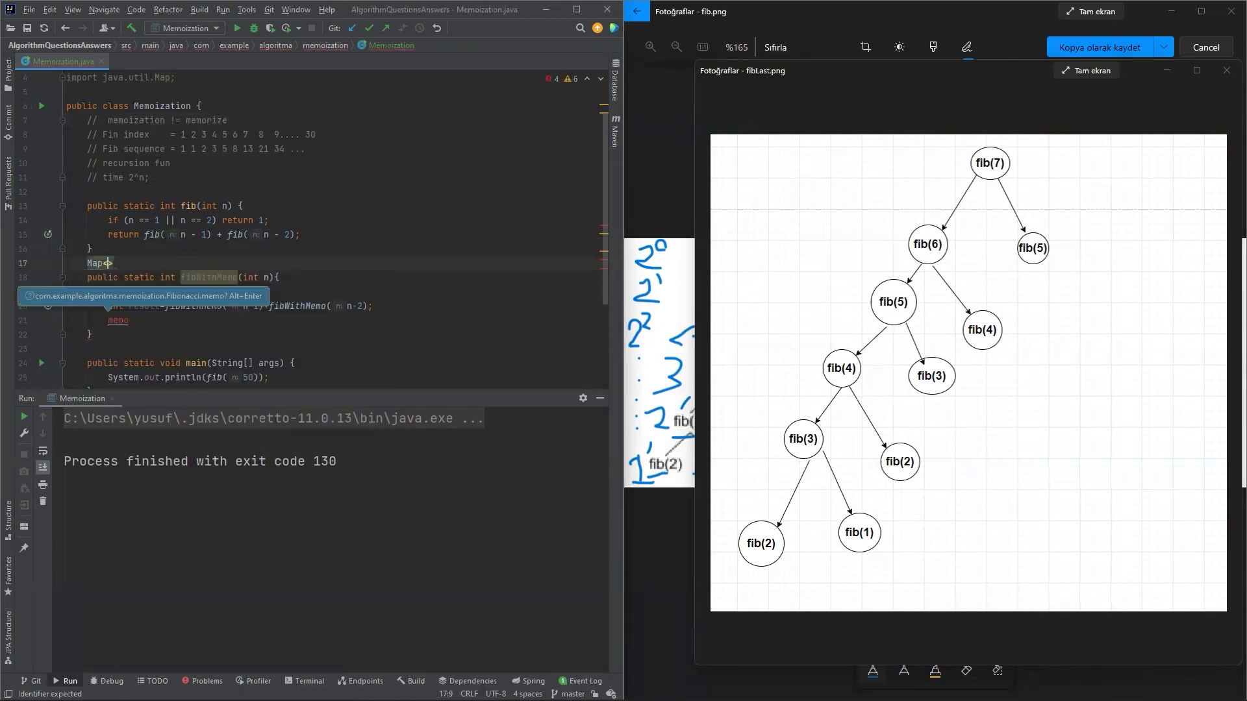
type("Integer")
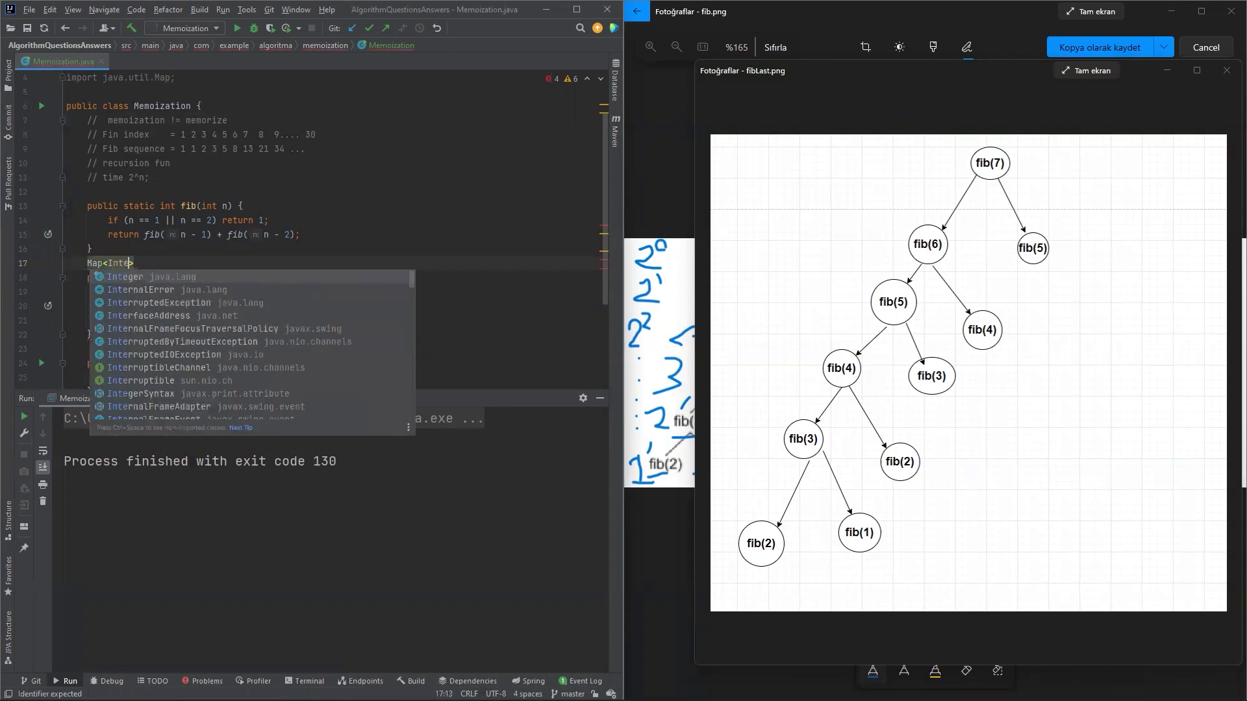
type(",In")
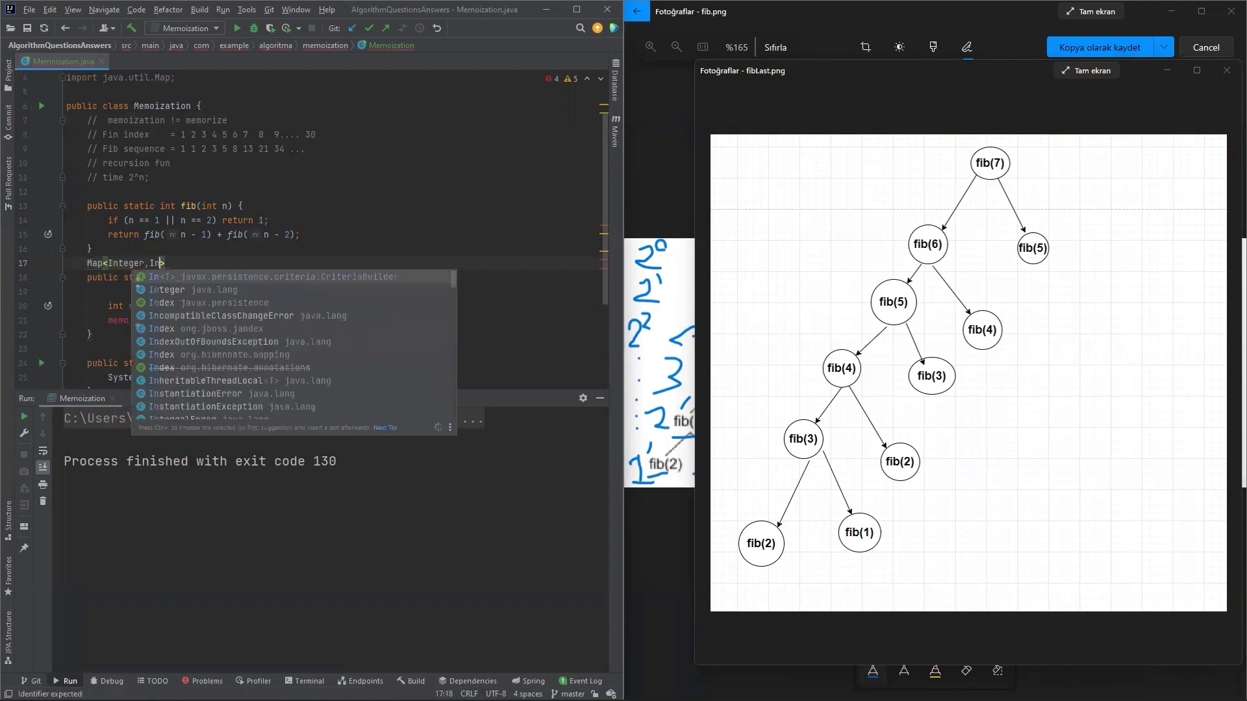
type("teger")
key("Return")
type("> ")
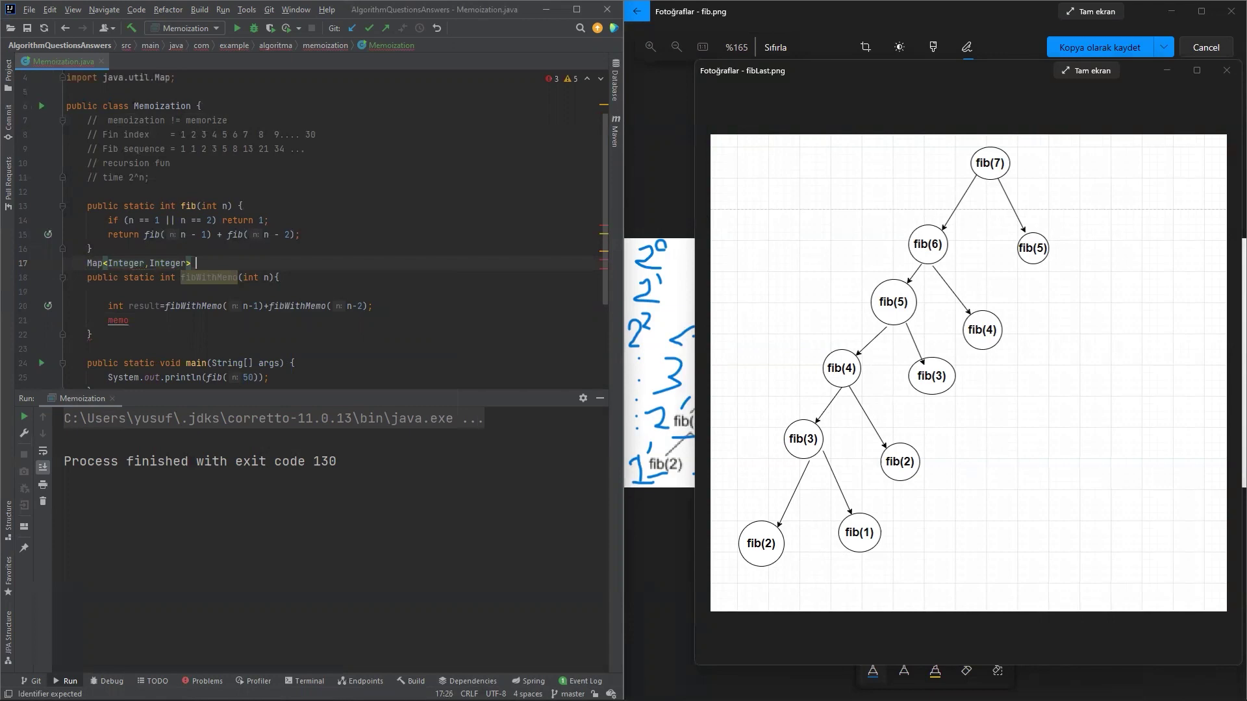
type("c")
key("BackSpace")
key("BackSpace")
key("BackSpace")
type("memo=new Has")
key("Return")
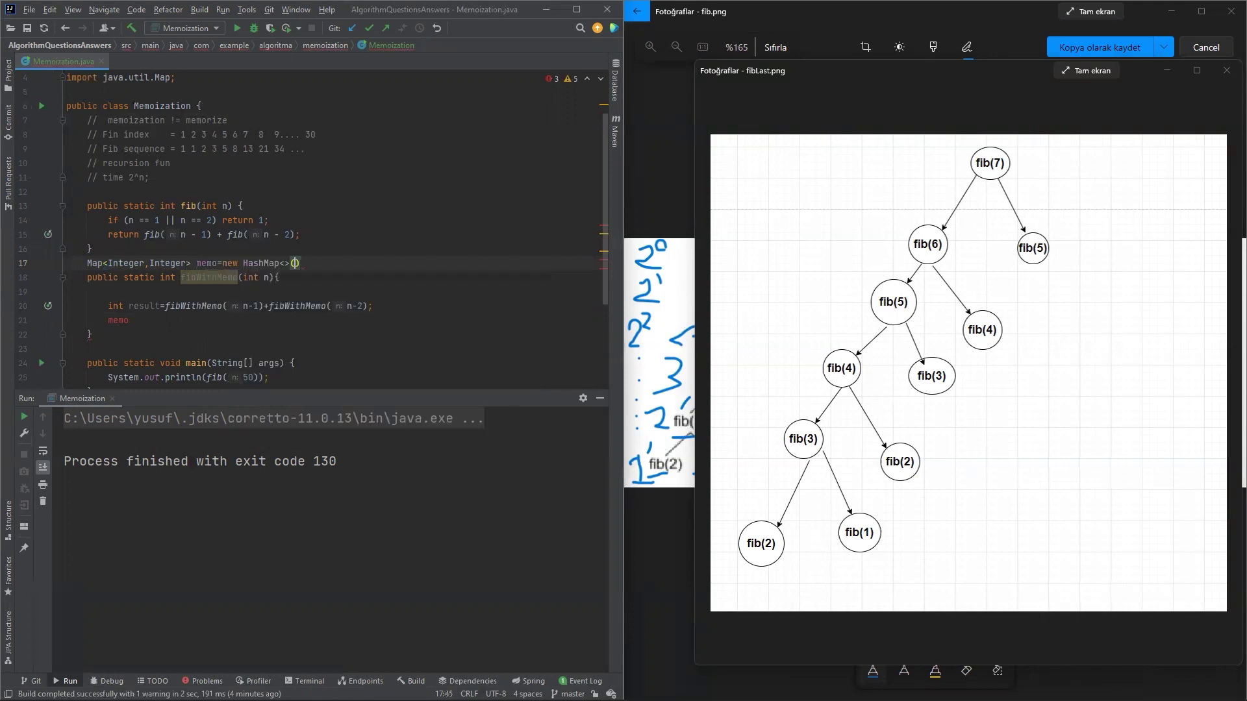
type(";")
double_click(109, 263)
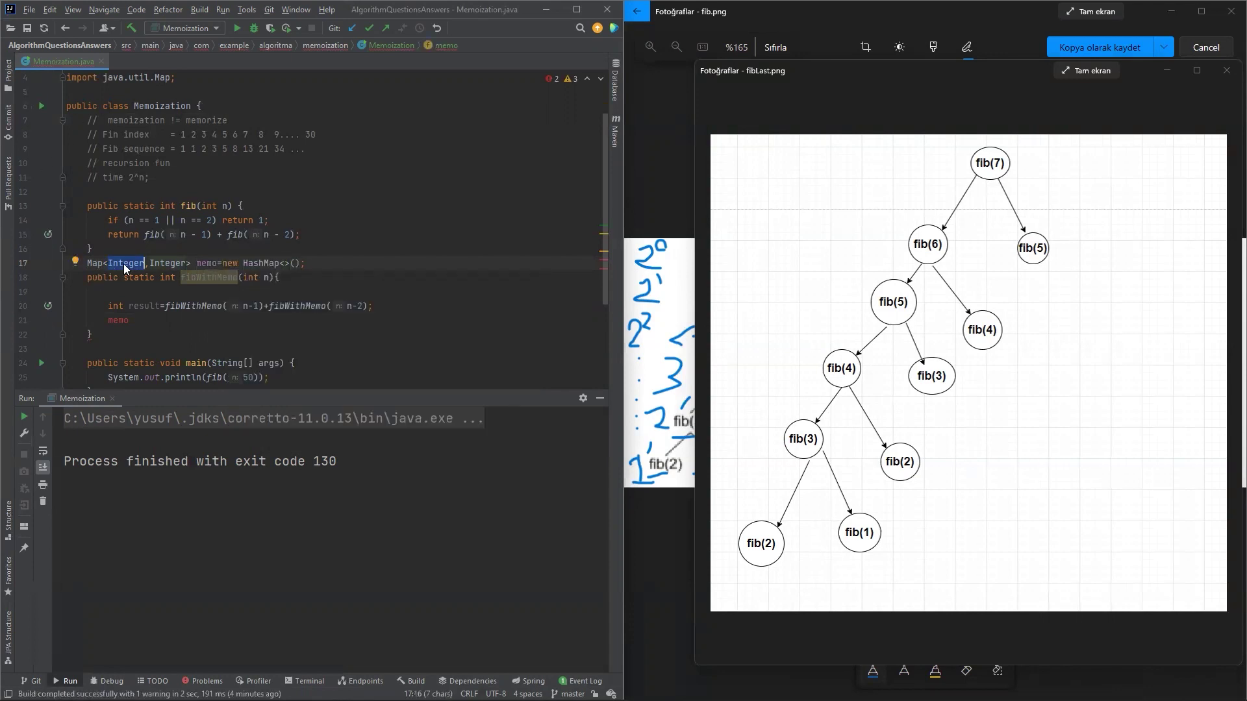
left_click(144, 264)
left_click_drag(182, 134, 187, 133)
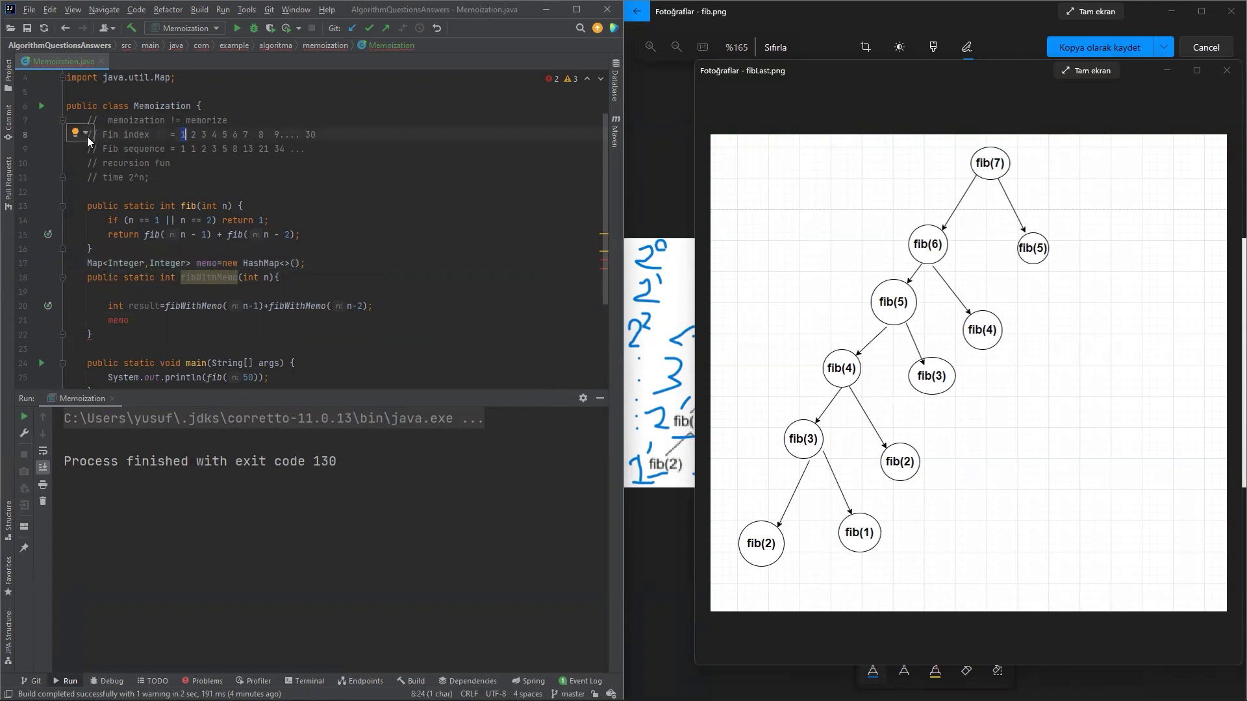
left_click(87, 134)
mouse_move(314, 135)
left_mouse_down()
mouse_move(159, 134)
mouse_move(234, 135)
left_mouse_up()
left_click(198, 121)
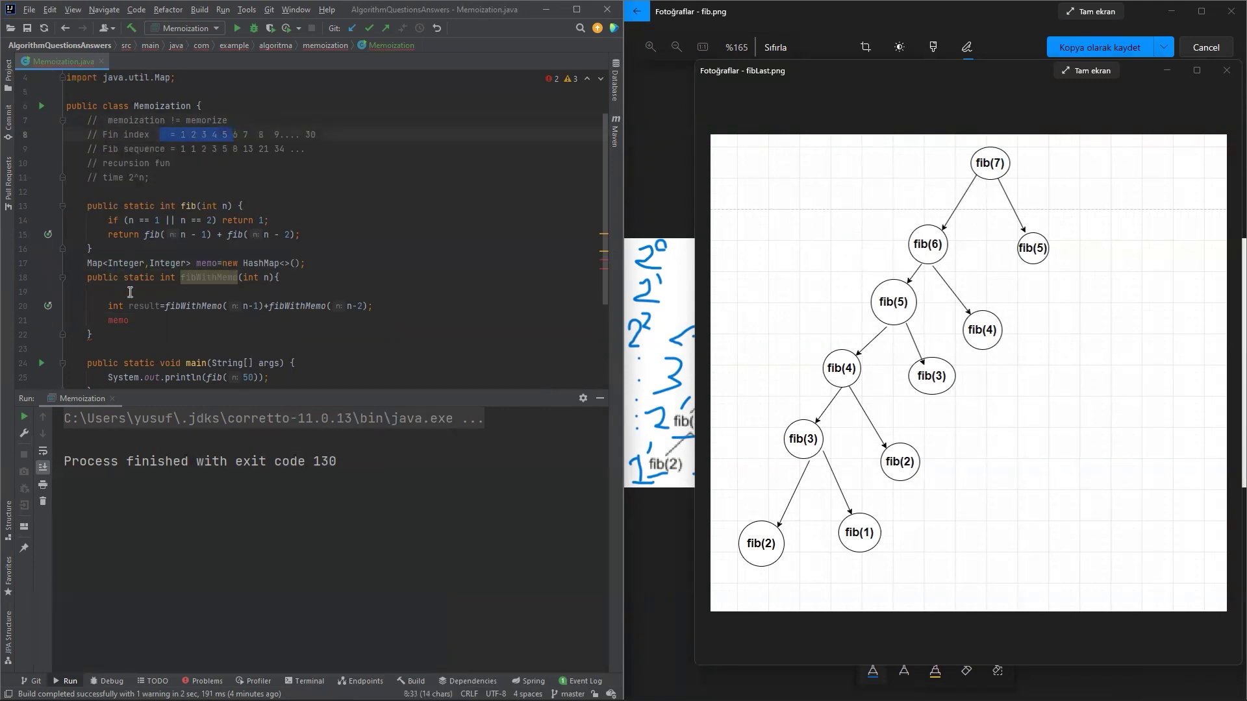
double_click(168, 263)
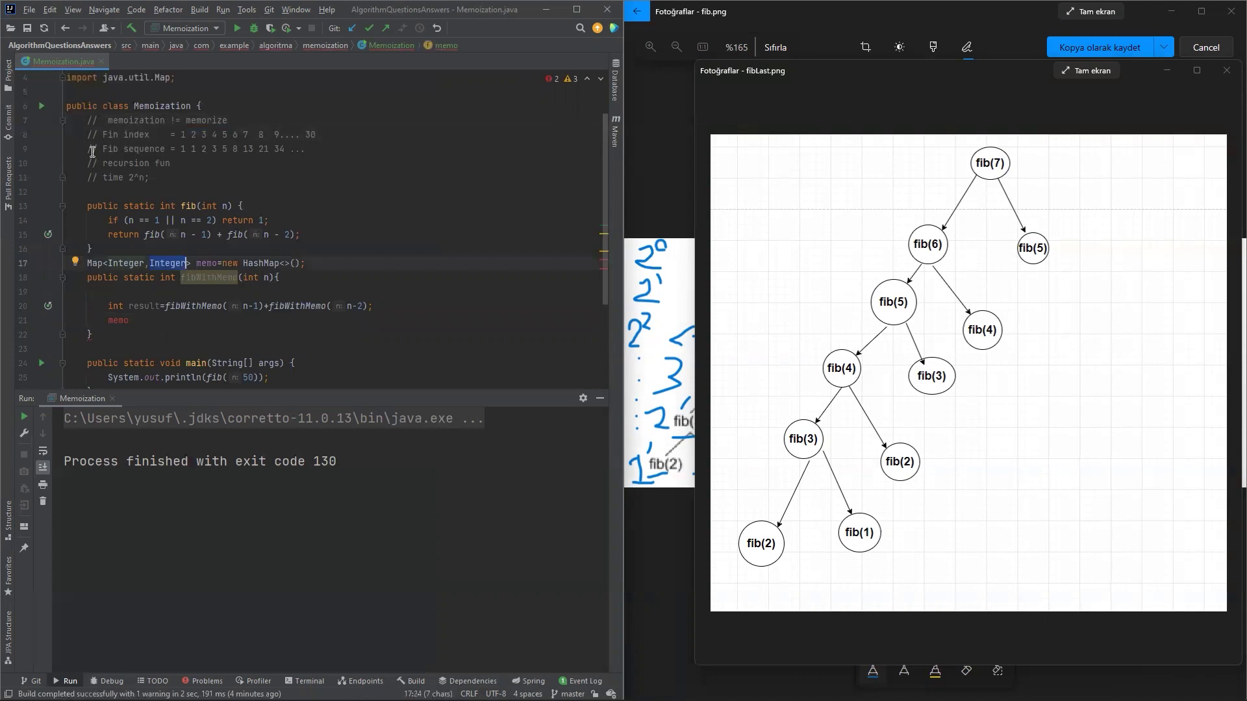
left_click_drag(92, 149, 303, 149)
left_click(302, 149)
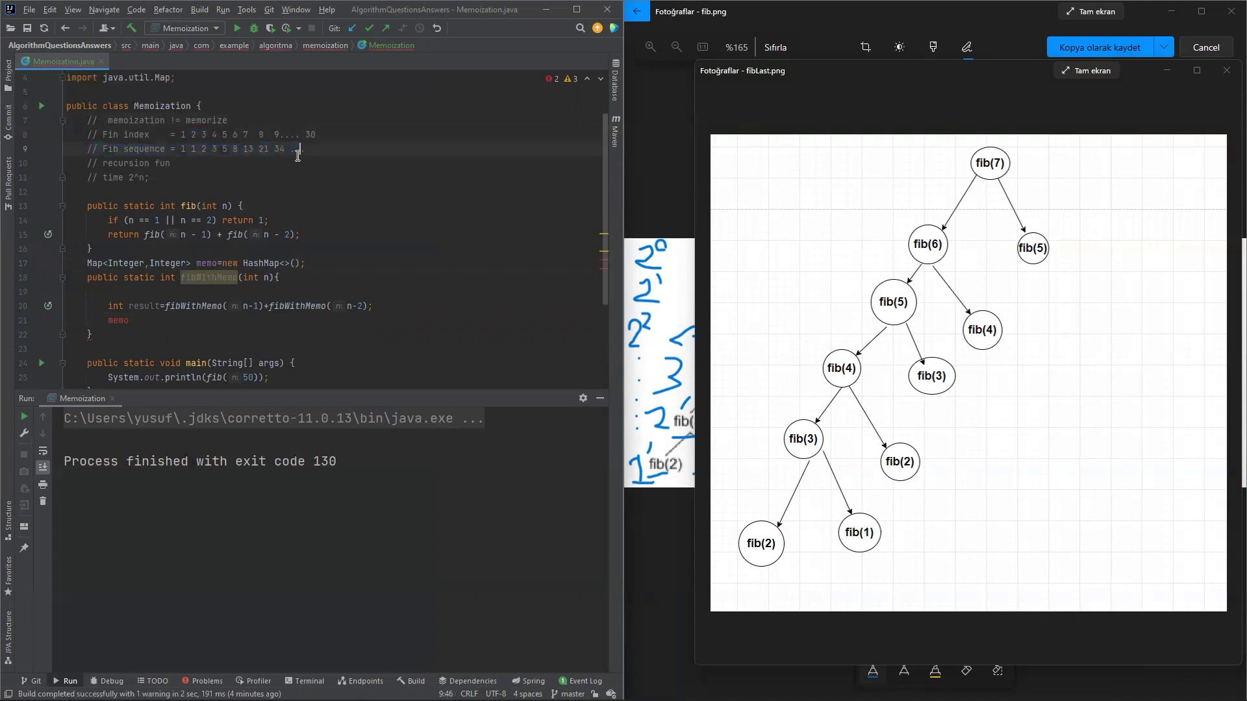
double_click(244, 136)
double_click(115, 264)
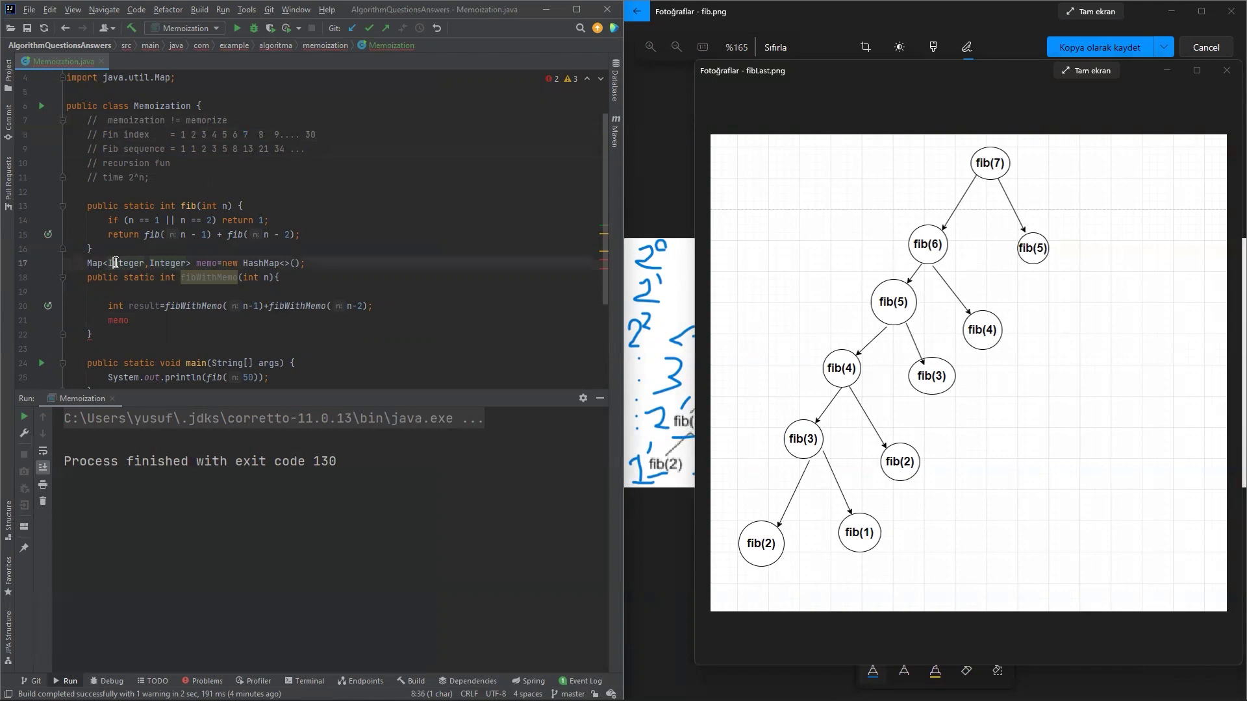
triple_click(253, 148)
left_click(242, 135, "shift")
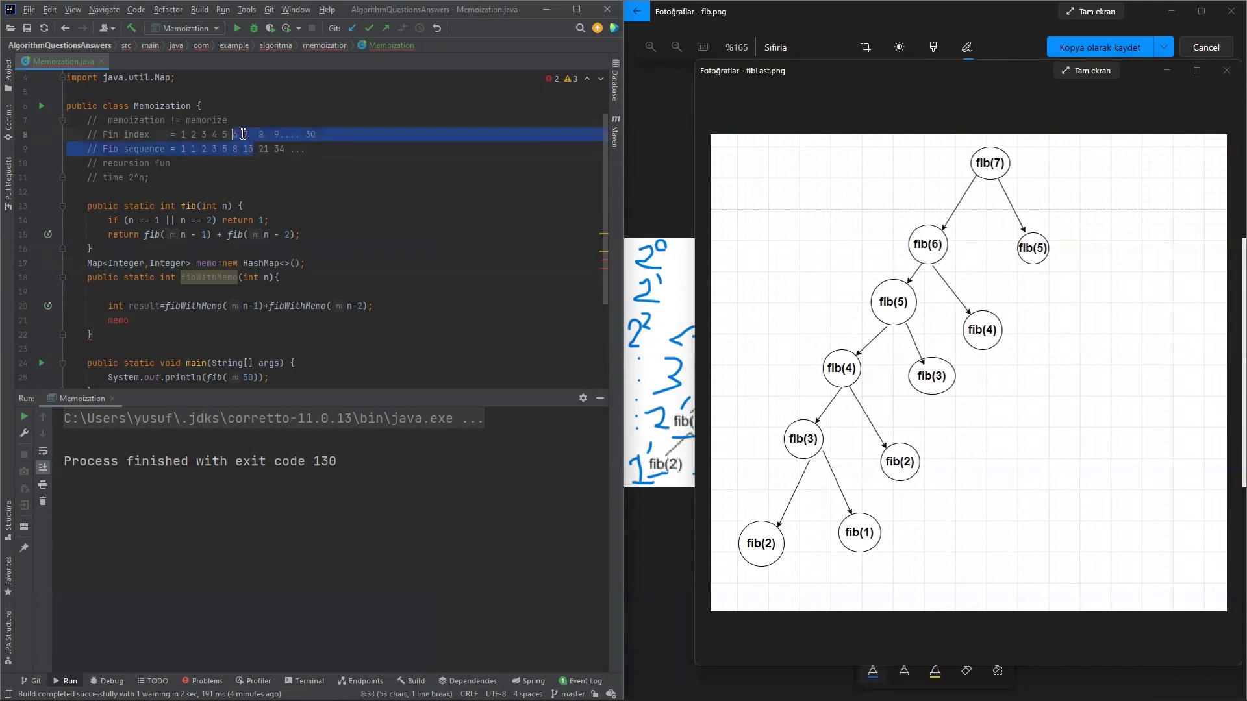
Step: Make the memo field static and add memo.put(n, result) to fibWithMemo
left_click(129, 320)
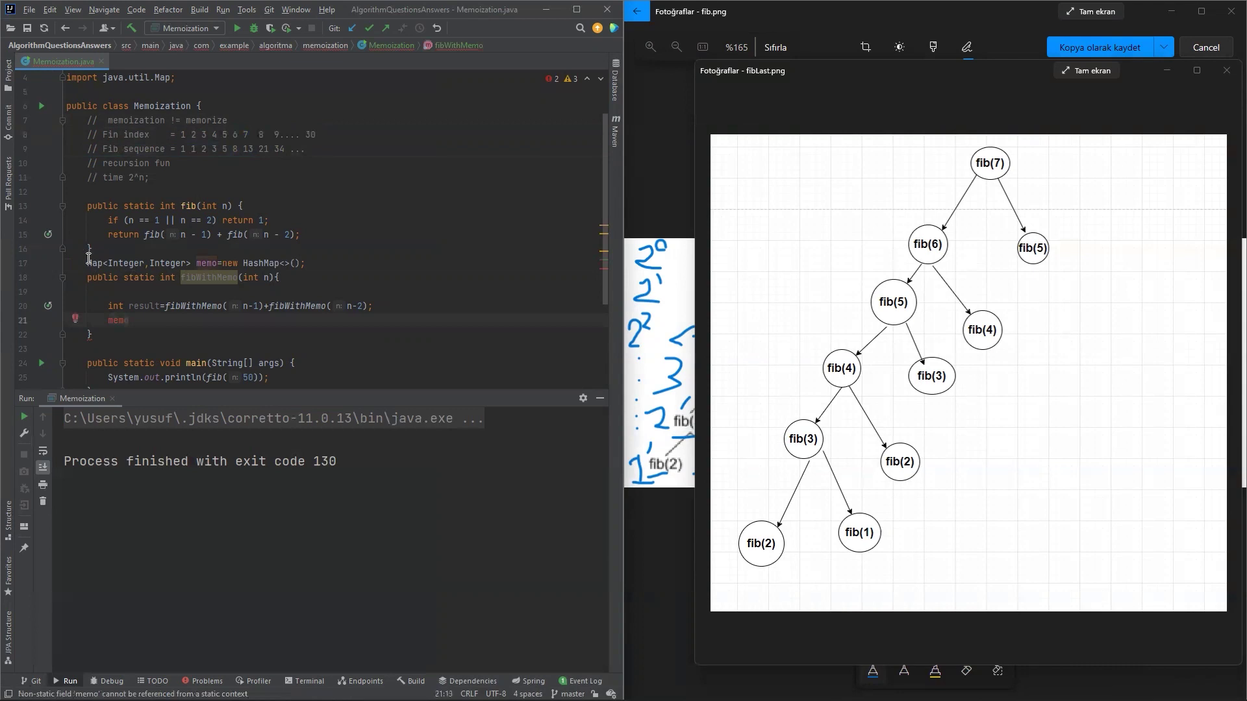
type(".")
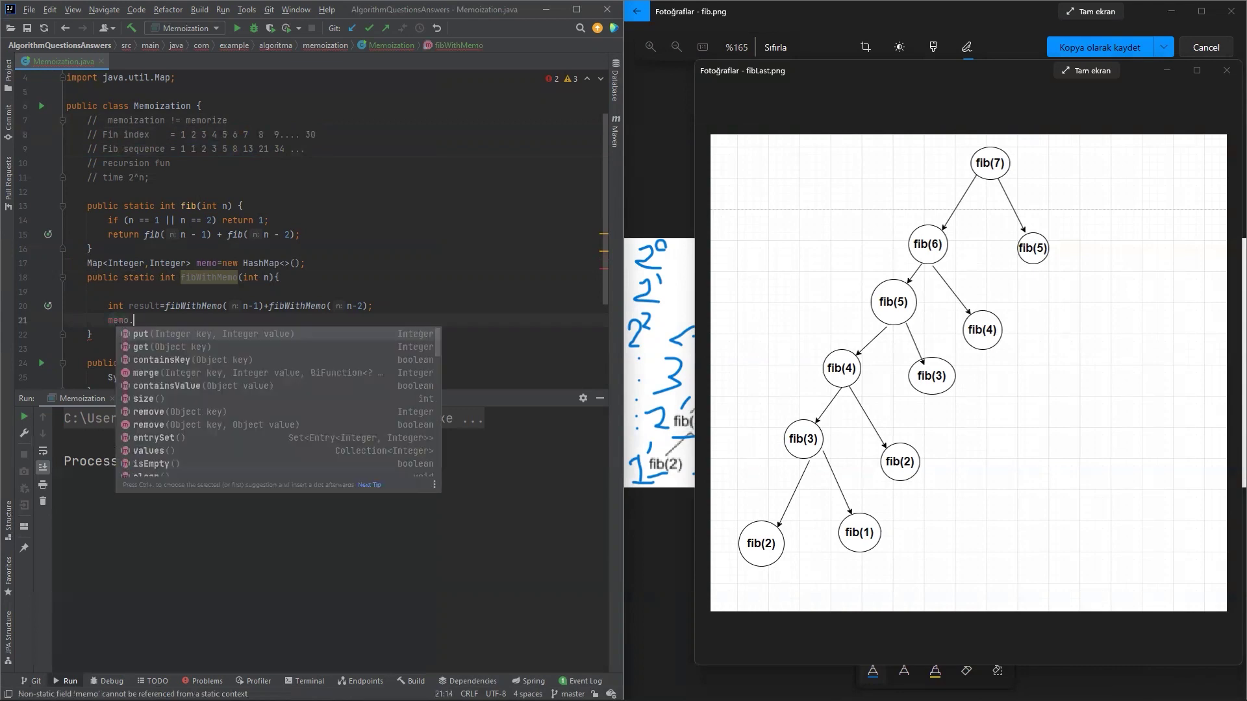
key("Return")
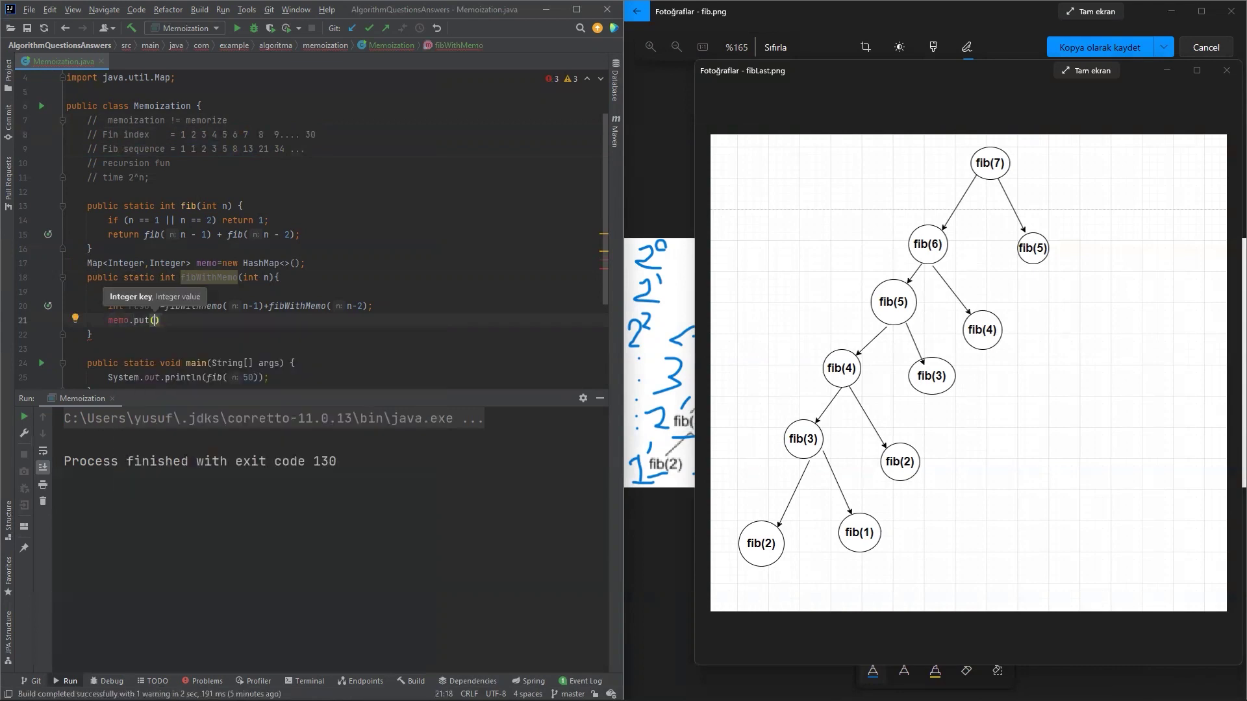
left_click(85, 263)
type("static")
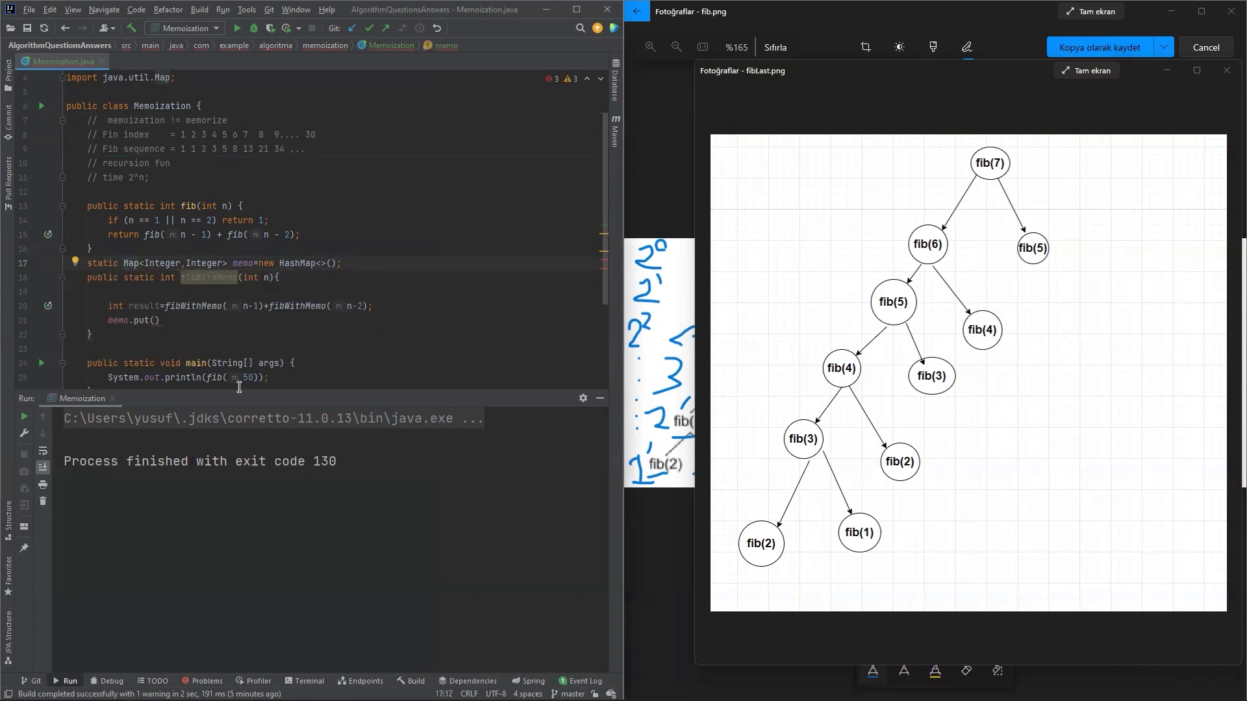
left_click(155, 319)
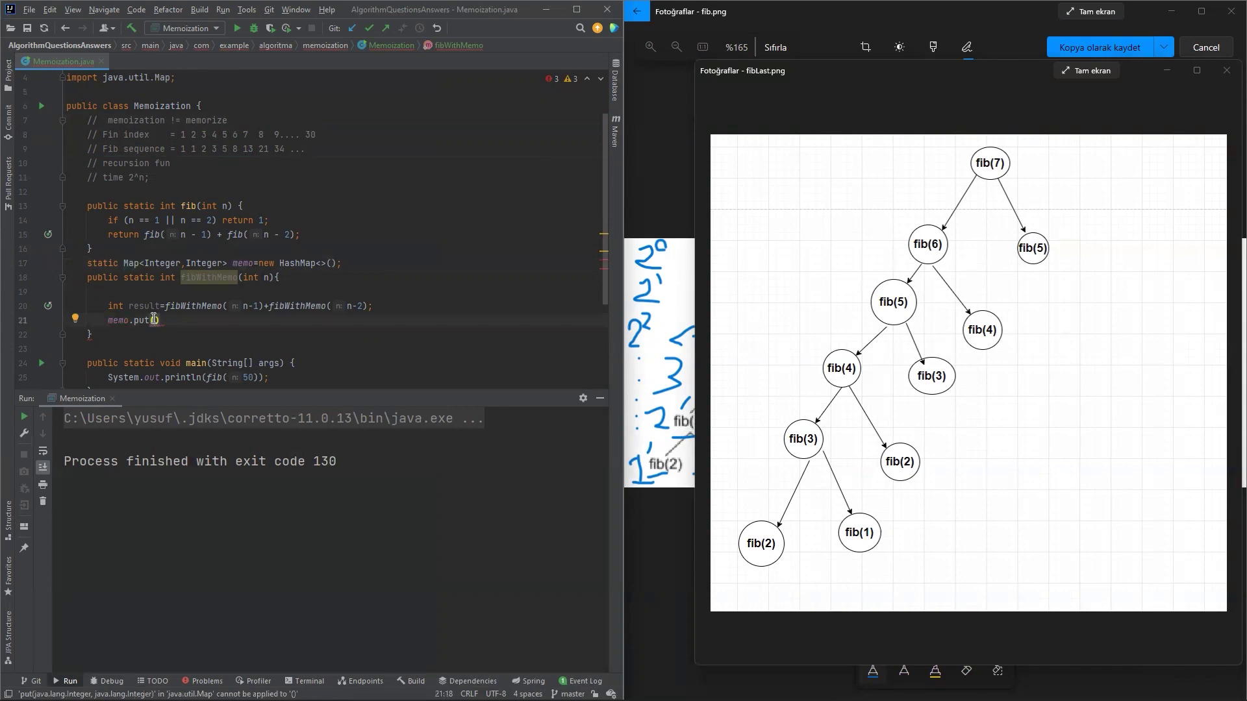
type("n,")
type("re")
key("Return")
type(");")
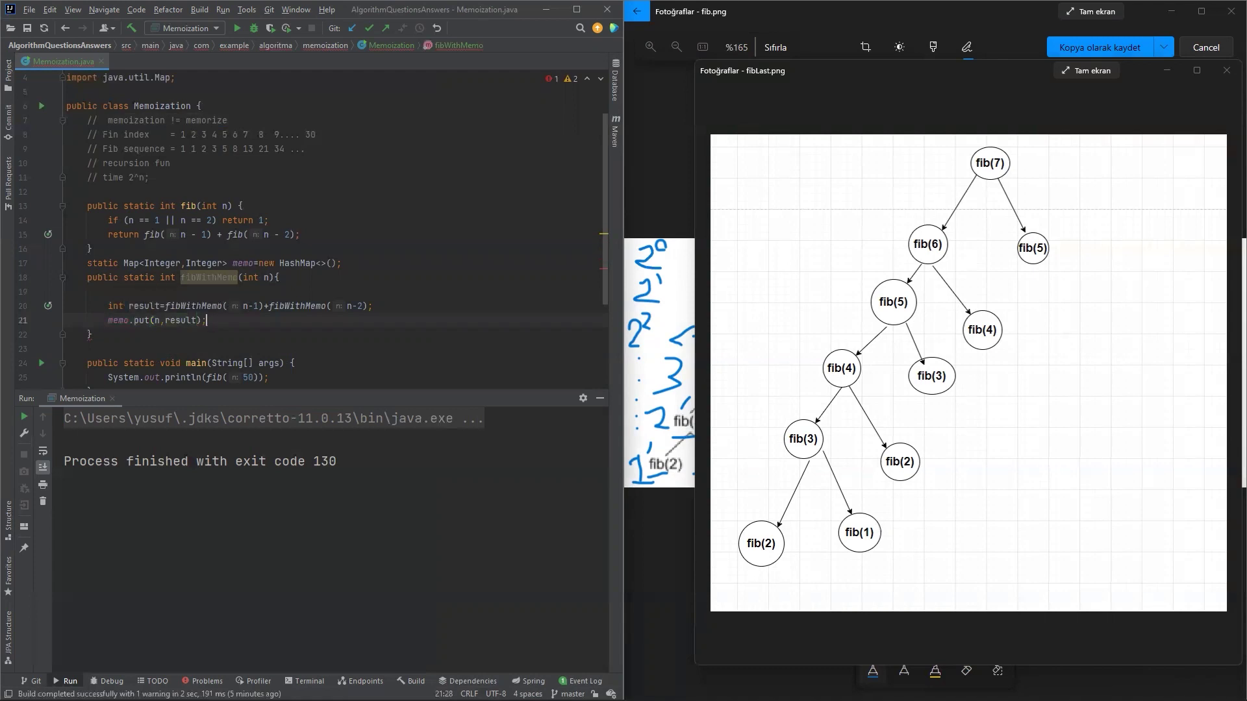
Step: Reformat the code with Ctrl+Alt+L and add return result; below the put call
left_click_drag(107, 319, 210, 320)
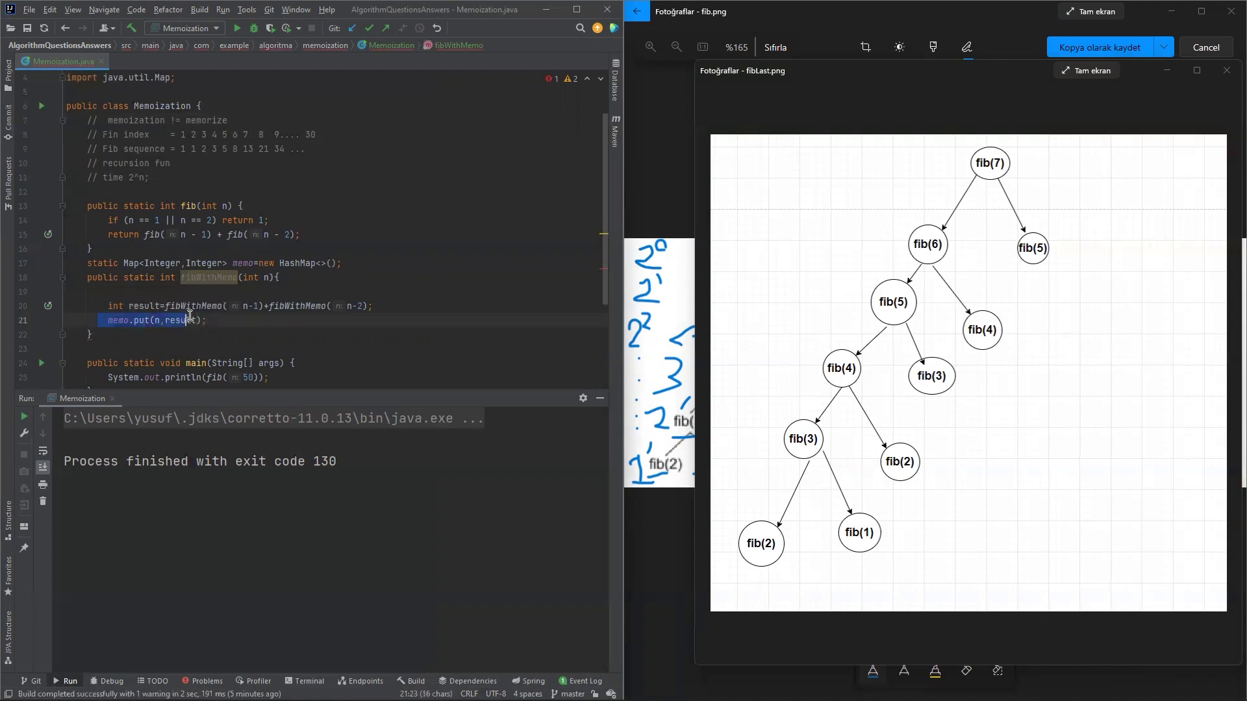
left_click(223, 321)
key("ctrl+alt+l")
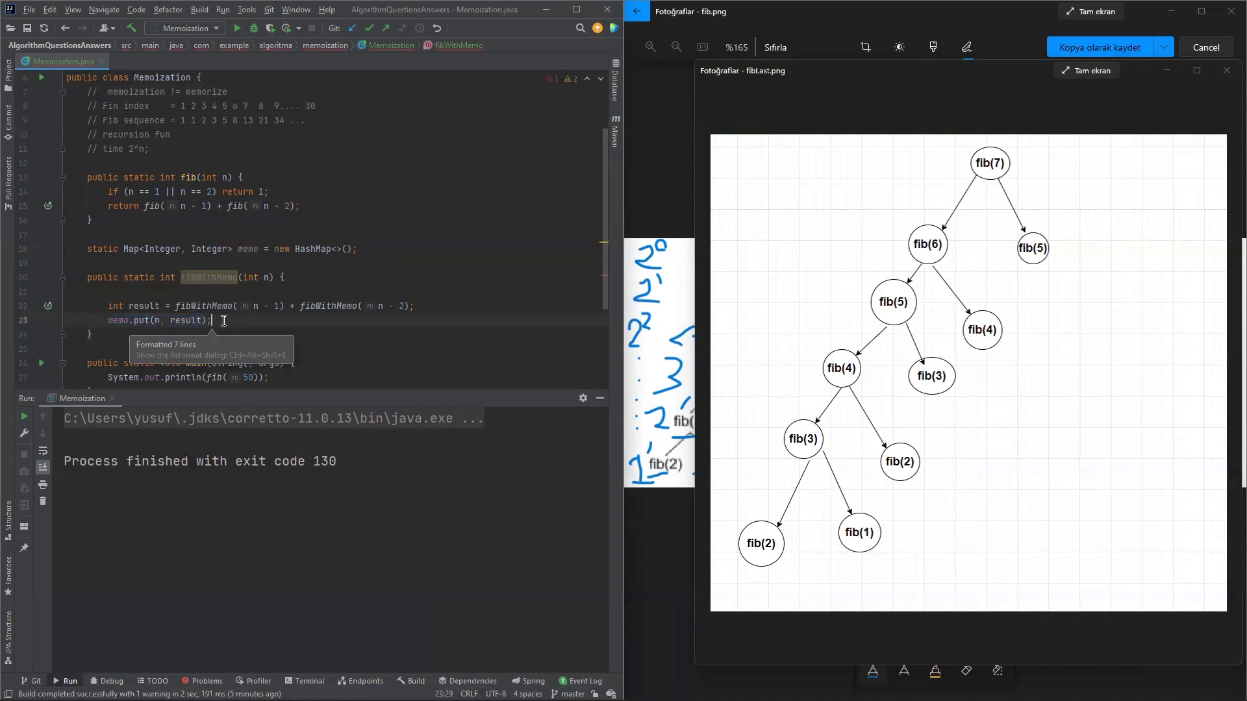
key("Return")
type("return result;")
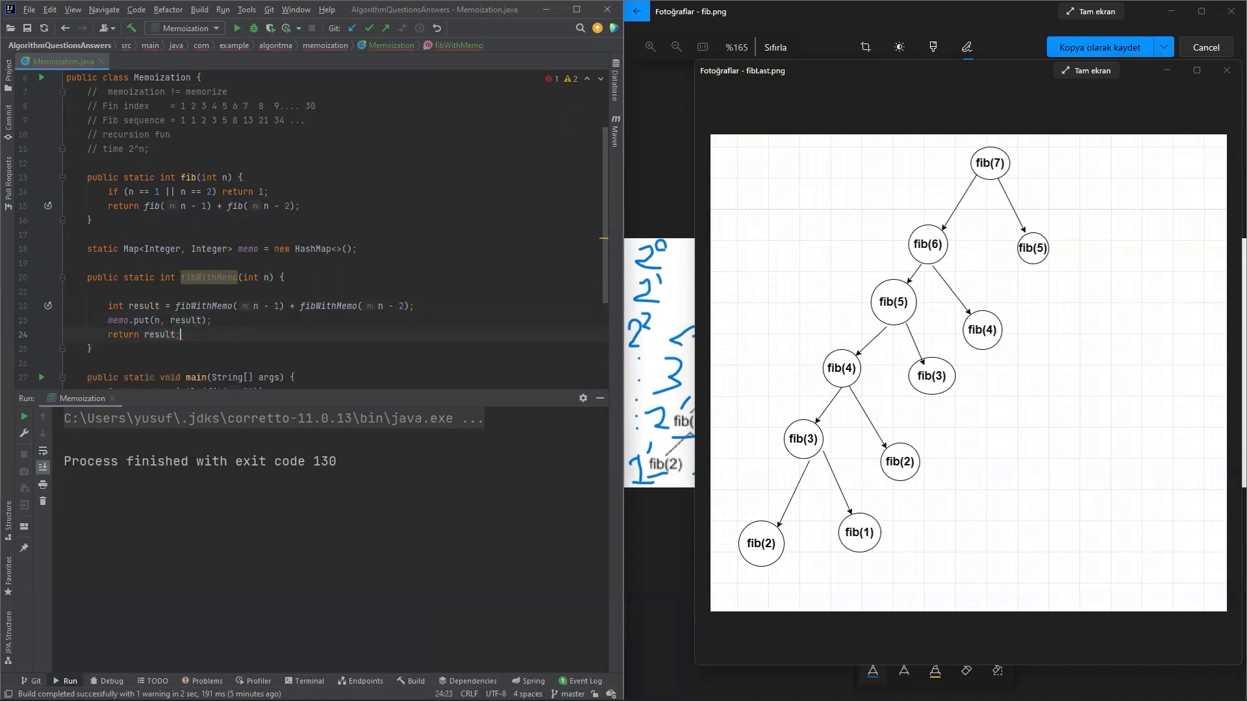
mouse_move(182, 335)
left_mouse_down()
mouse_move(178, 305)
mouse_move(67, 291)
left_mouse_up()
Step: Open fibWithMemo with if (memo.containsKey(n)) { return memo.get(n); }
key("Up")
key("Return")
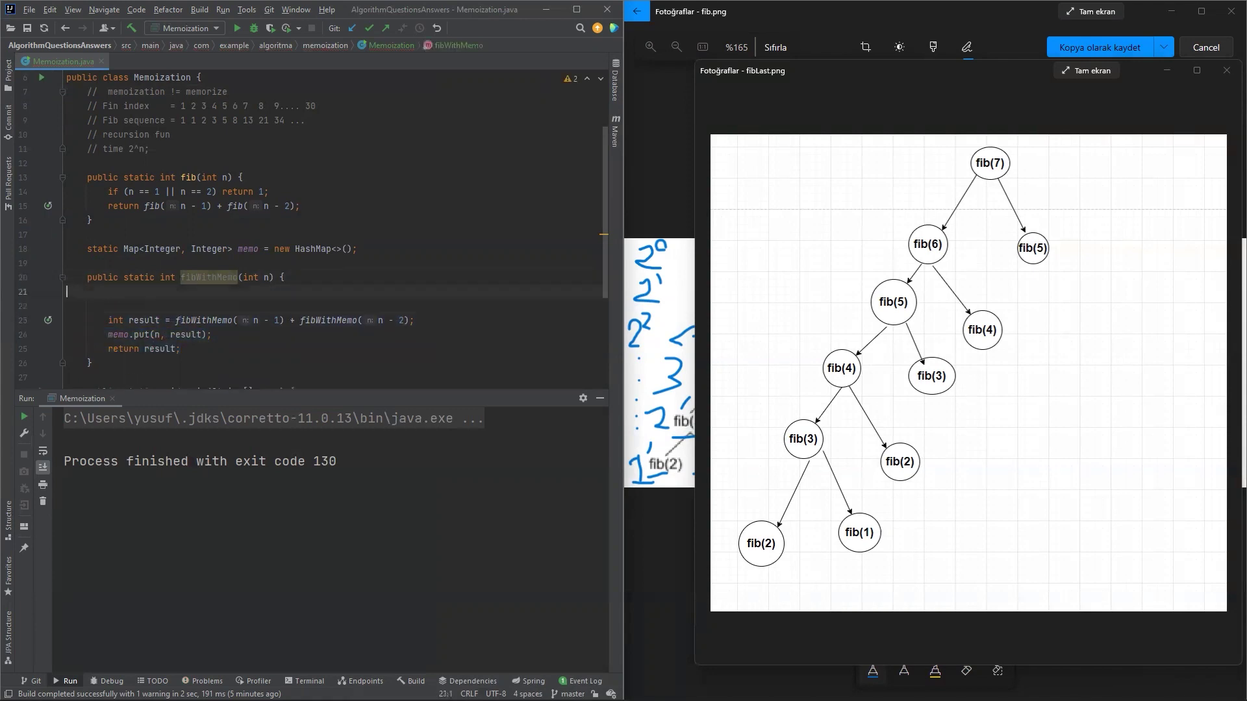
key("Return")
type("if (")
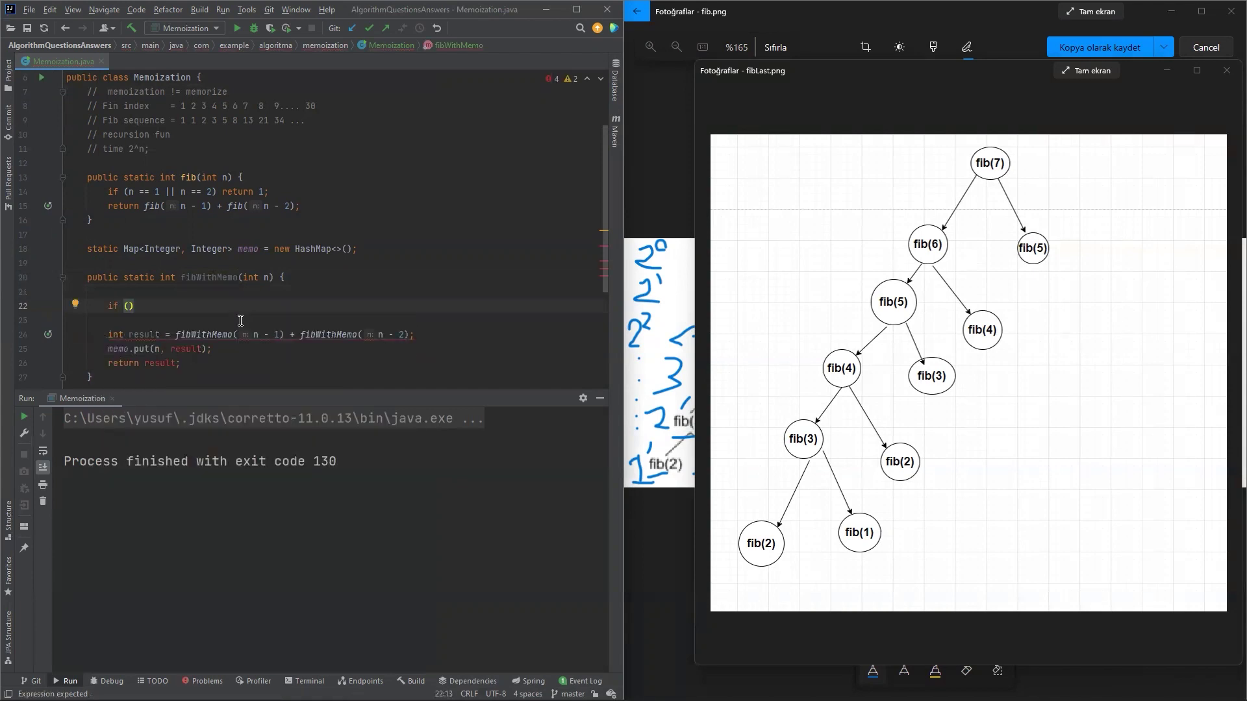
type("memo.c")
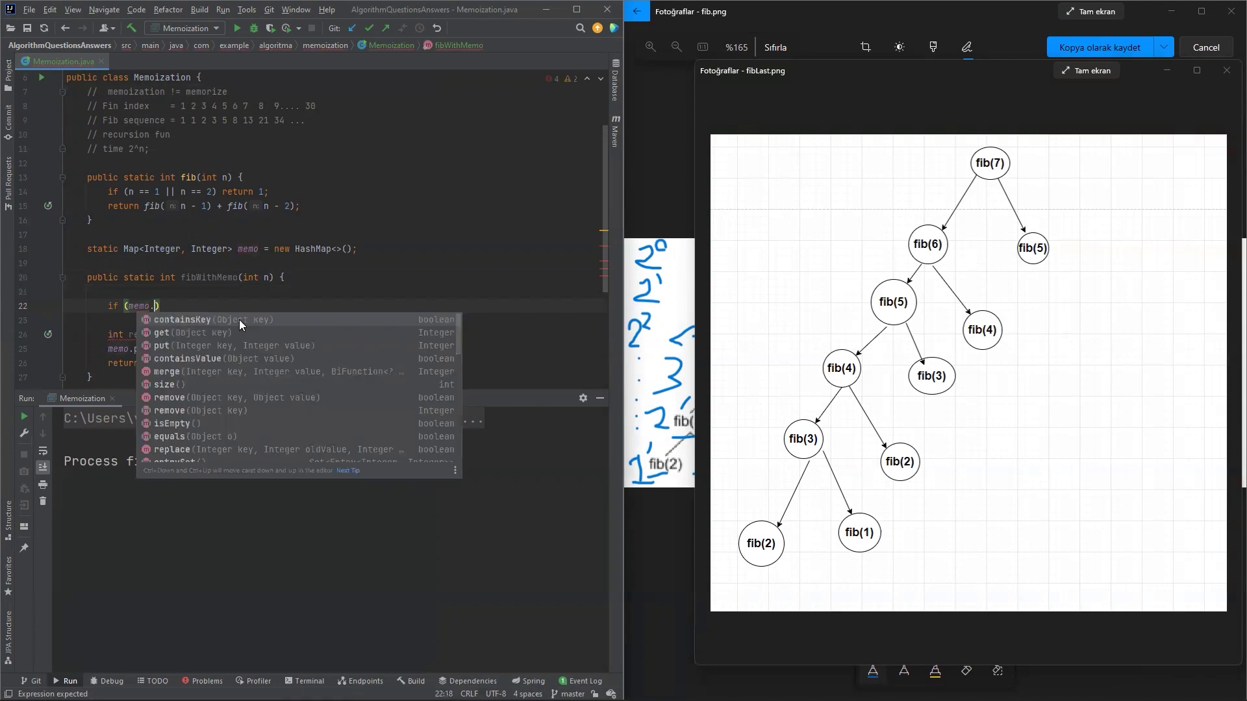
key("Return")
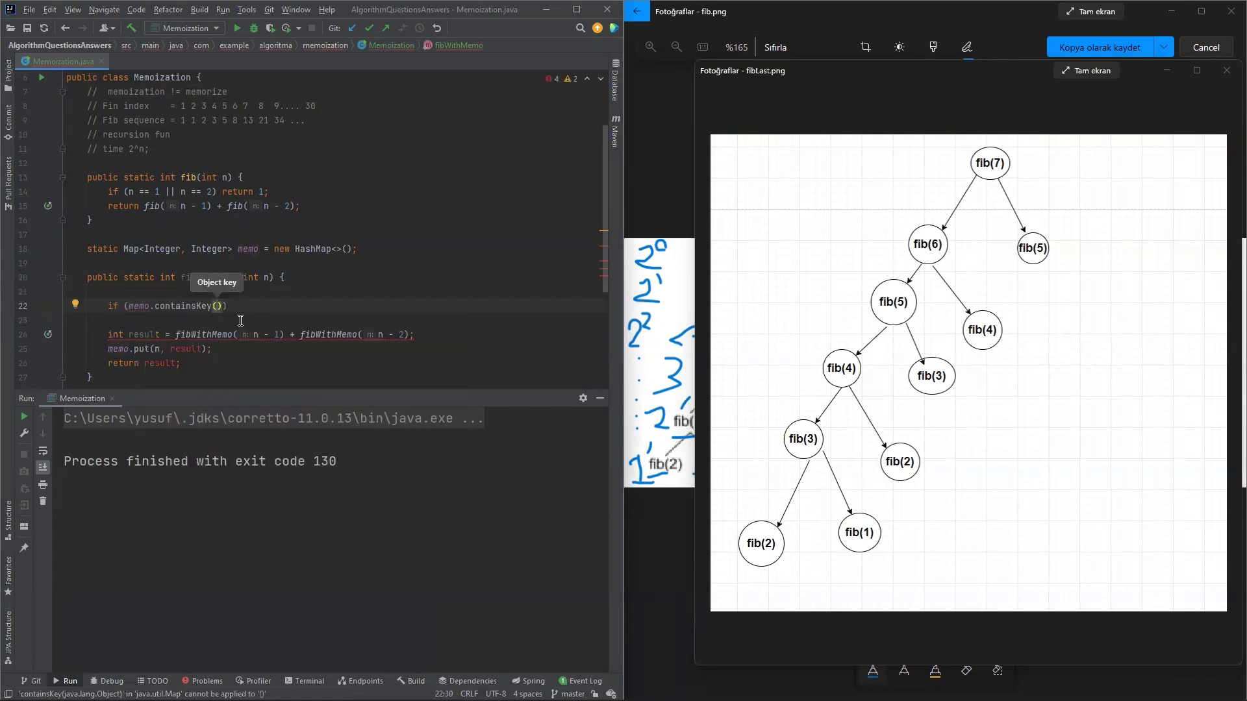
type("n")
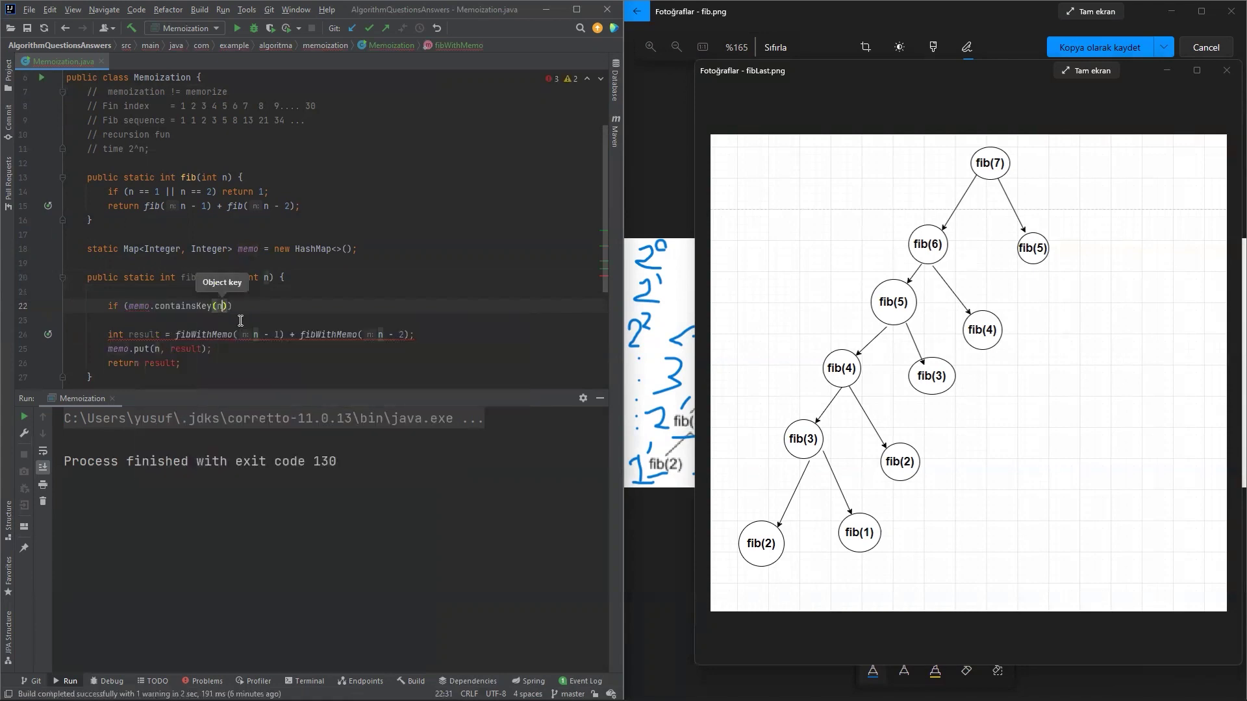
left_click(240, 320)
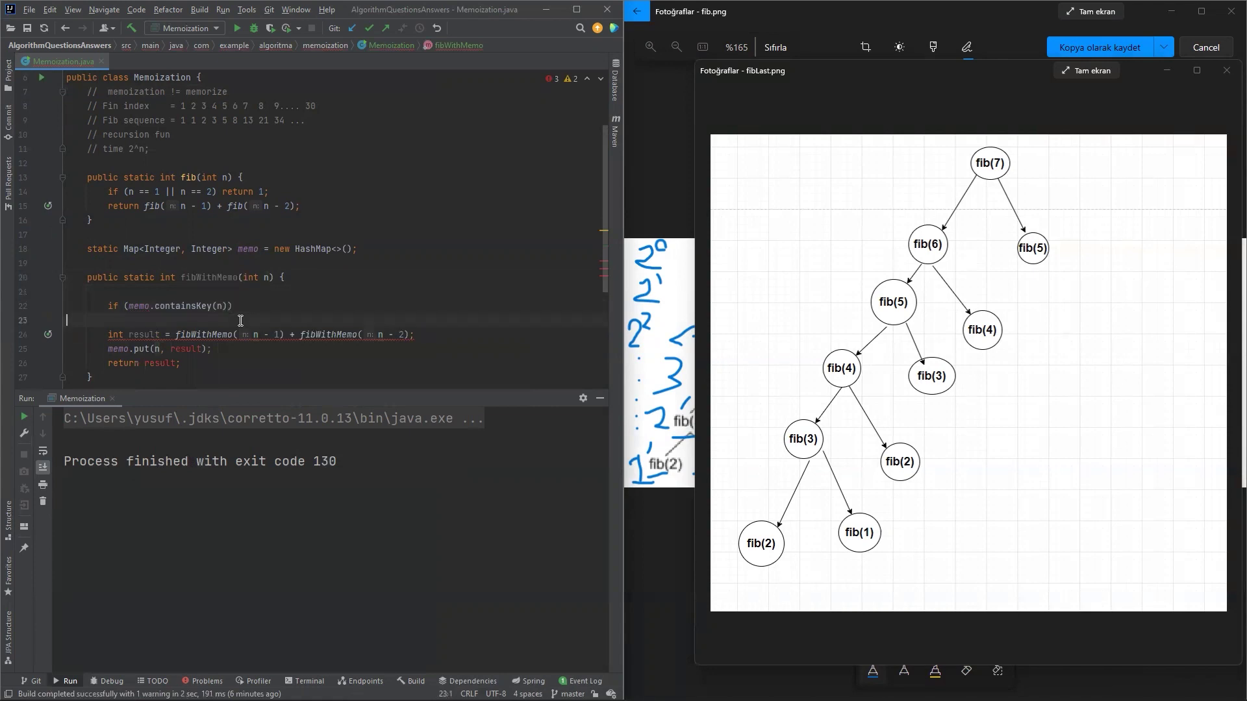
left_click_drag(215, 367, 98, 338)
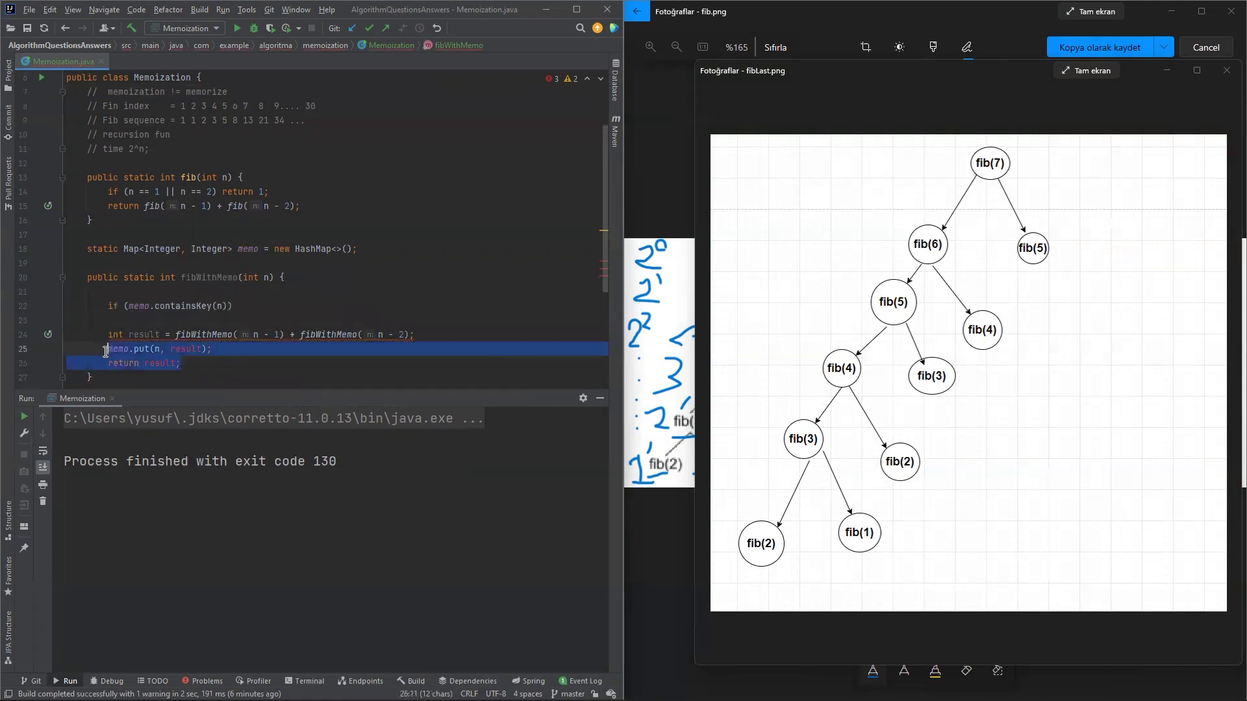
left_click(294, 295)
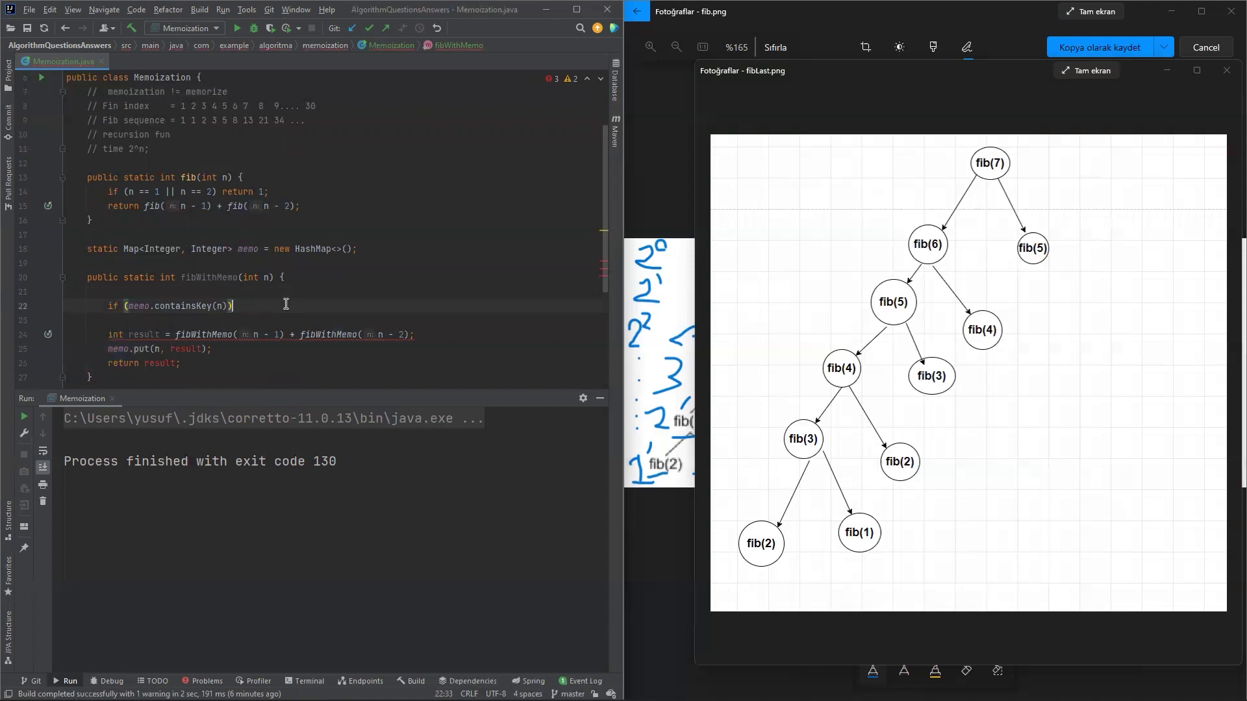
type("{")
key("Return")
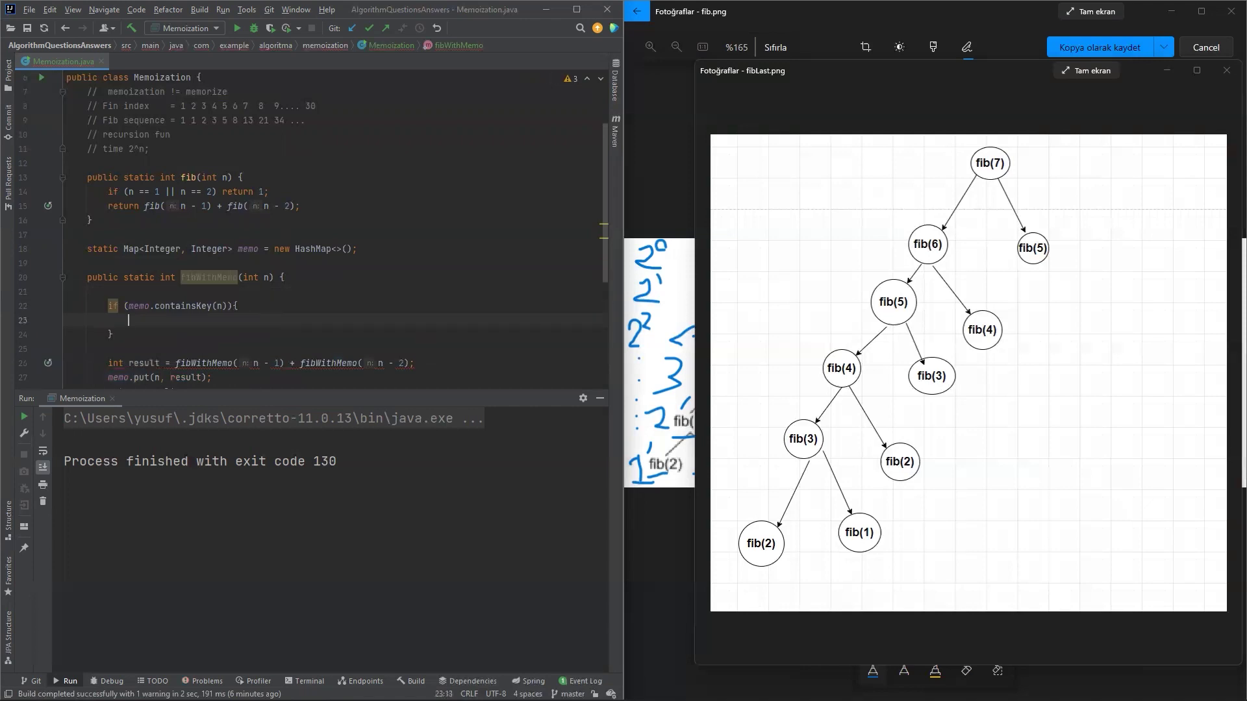
type("return memo.ge")
key("Return")
type("n")
key("End")
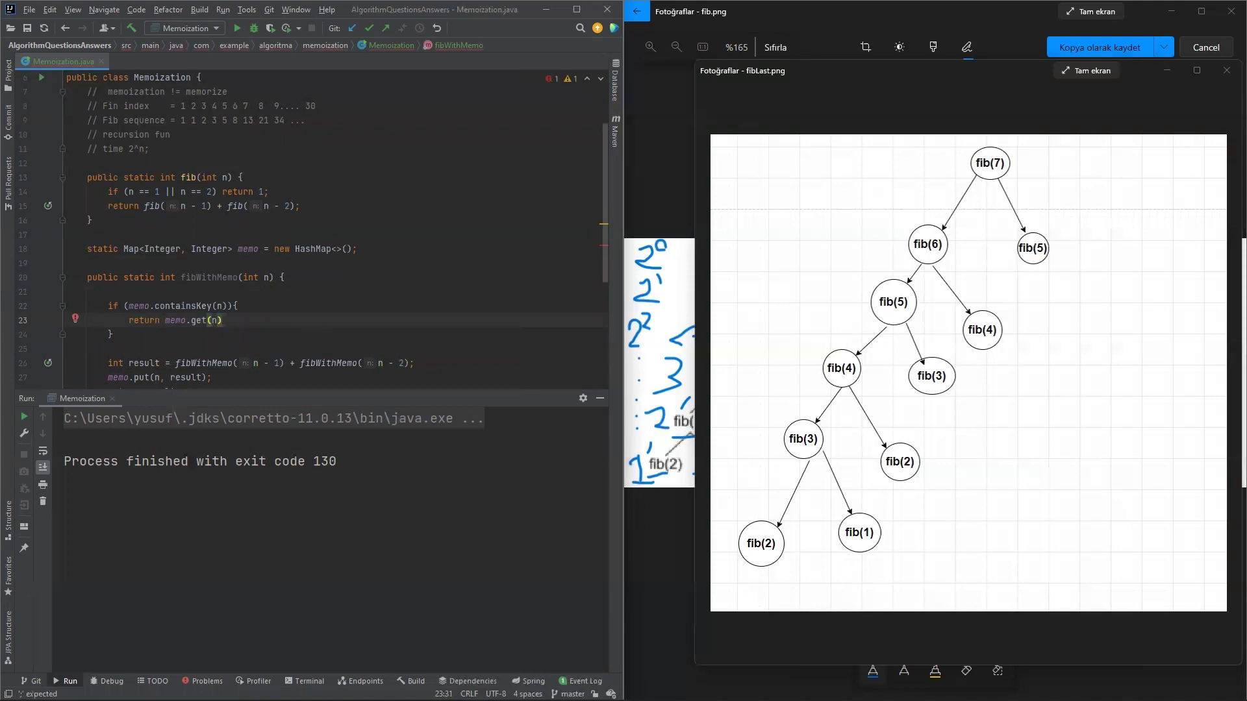
type(";")
scroll(195, 292, "down", 3)
Step: Review the finished fibWithMemo body and the memo HashMap declaration
left_click(191, 305)
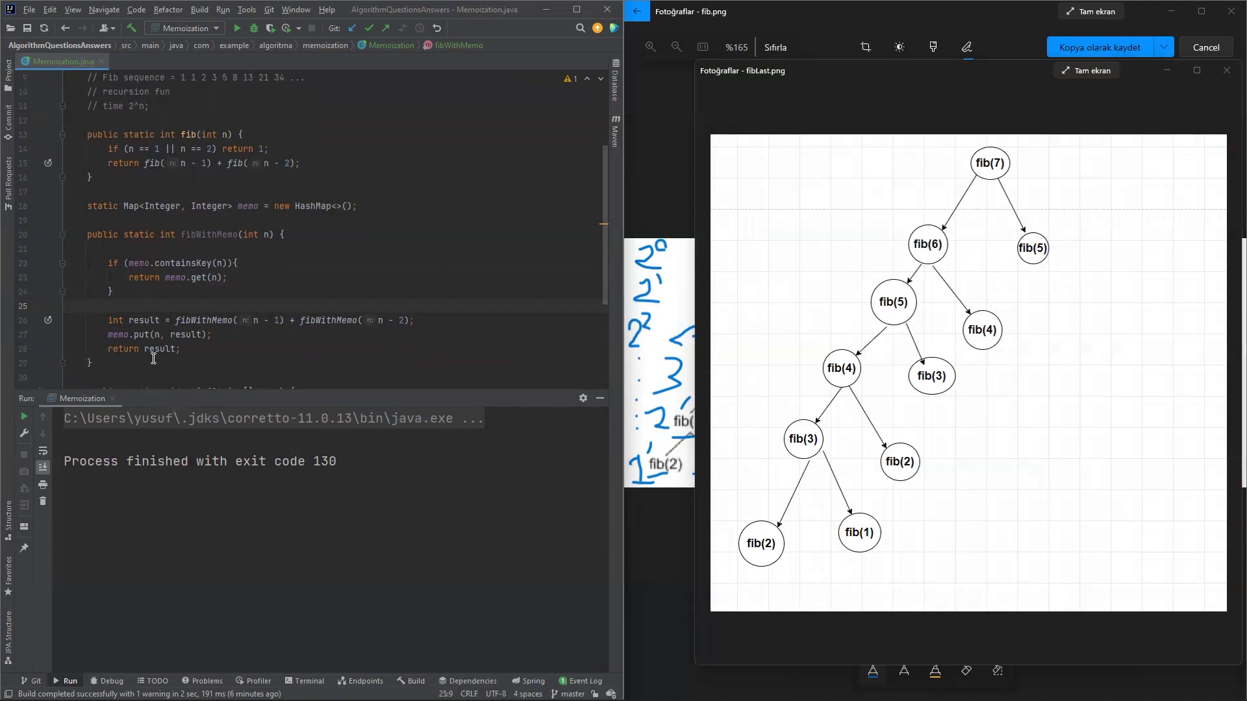
left_click_drag(156, 366, 115, 318)
key("Right")
left_click(96, 248)
left_click_drag(101, 264, 103, 264)
left_click_drag(129, 277, 239, 278)
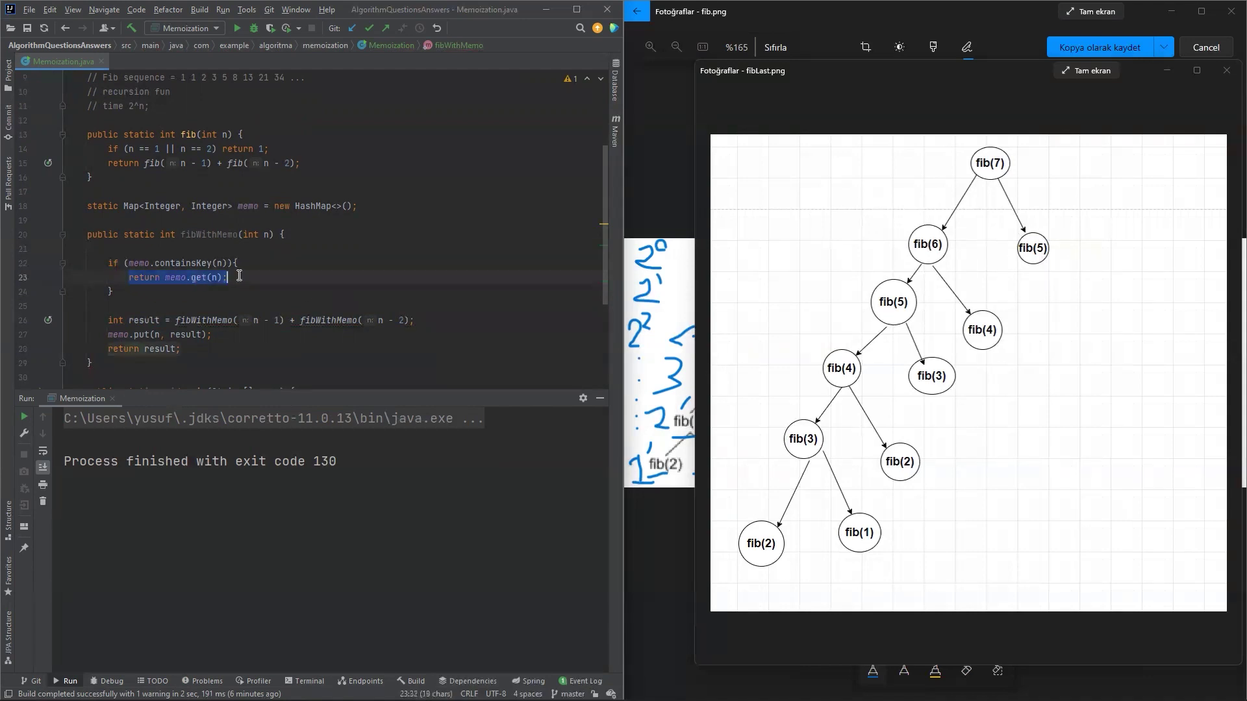
left_click(238, 277)
scroll(215, 229, "up", 3)
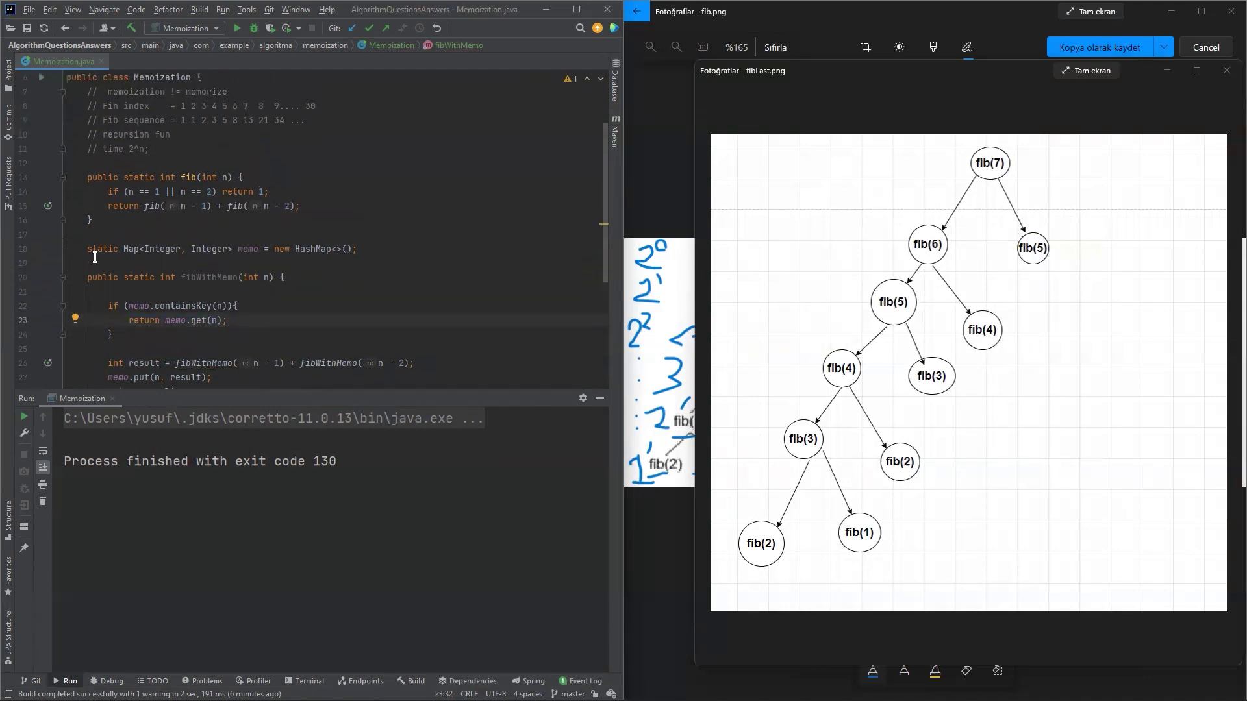
left_click_drag(87, 248, 365, 246)
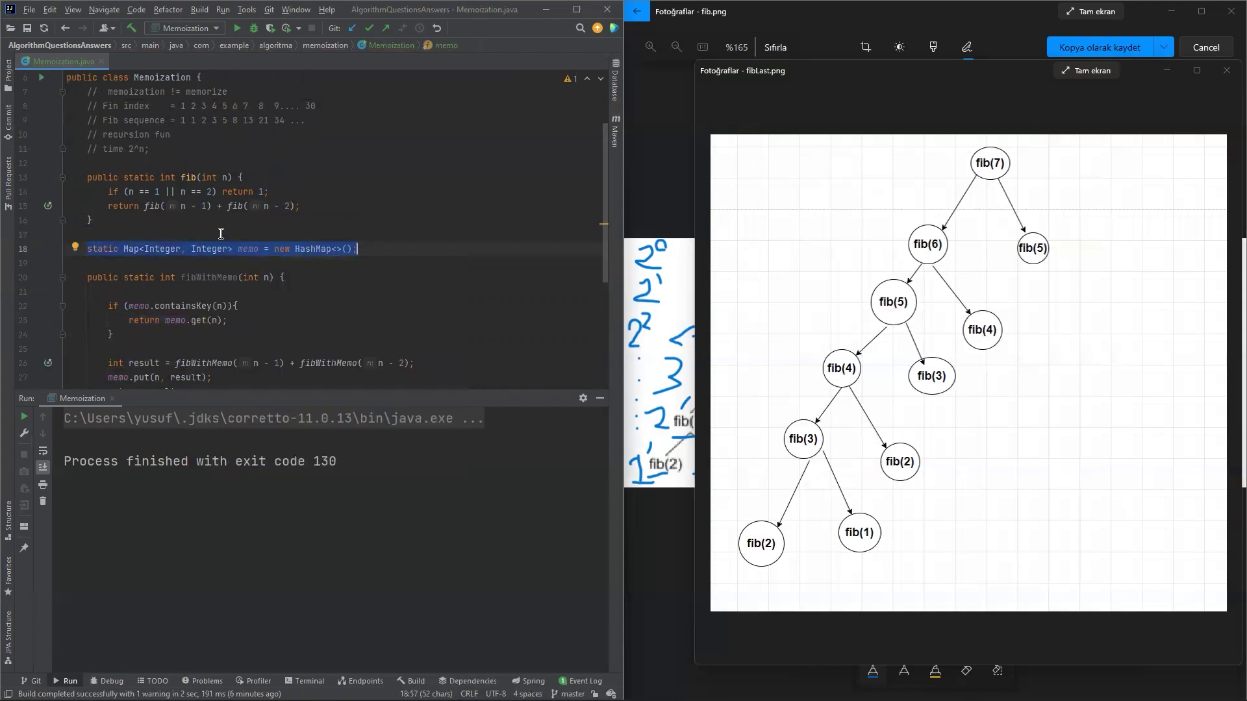
left_click(172, 234)
scroll(227, 268, "down", 3)
scroll(226, 267, "down", 1)
Step: Move the result, put and return lines into an else block and reformat
left_click_drag(205, 310, 109, 260)
key("ctrl+c")
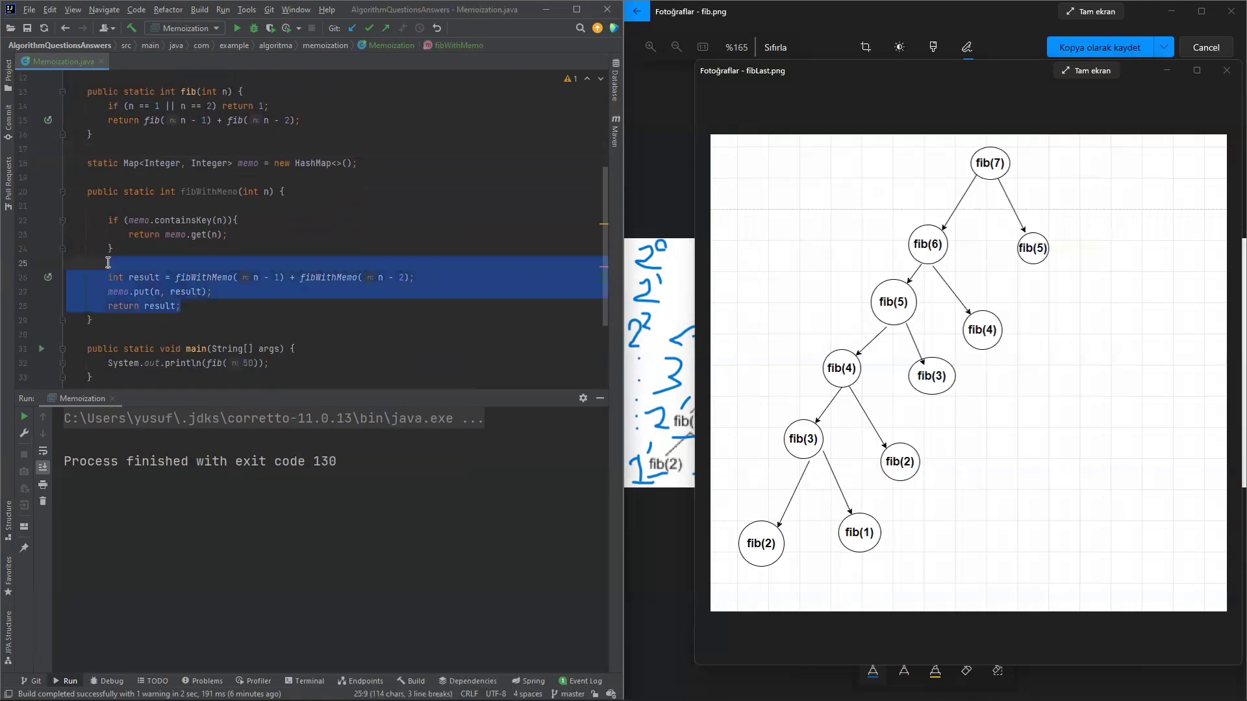
key("Delete")
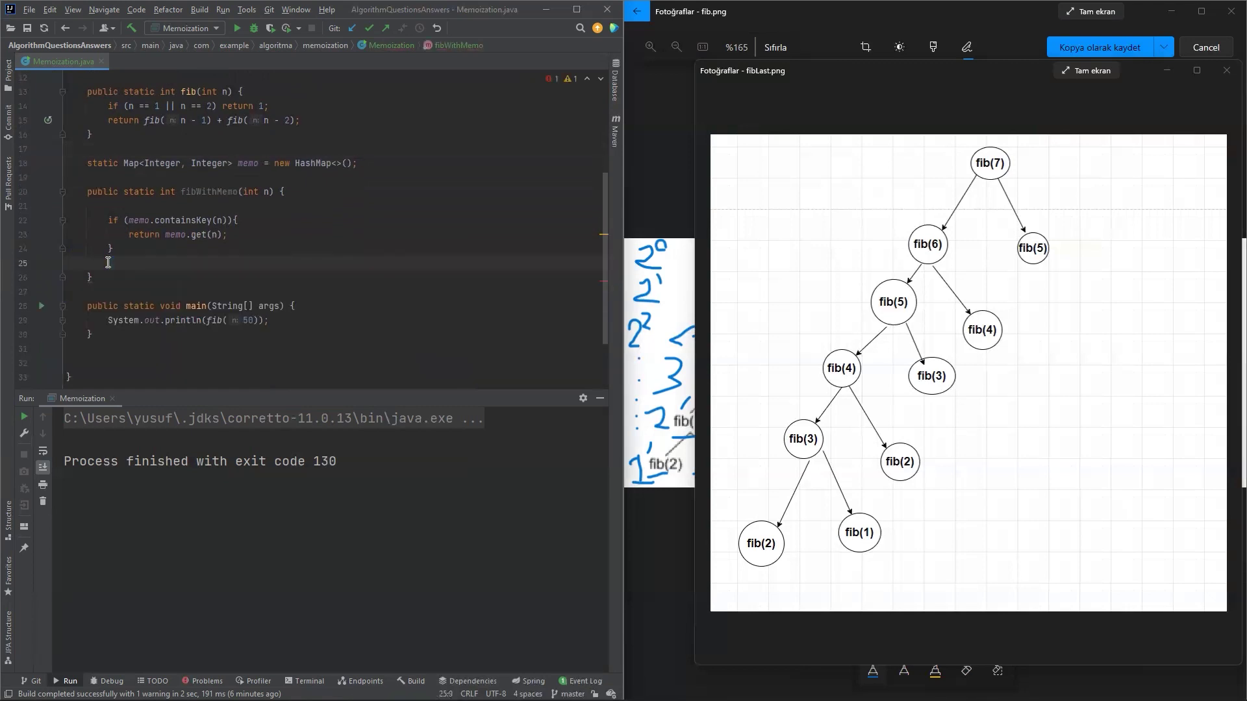
type("else {")
key("Return")
key("ctrl+v")
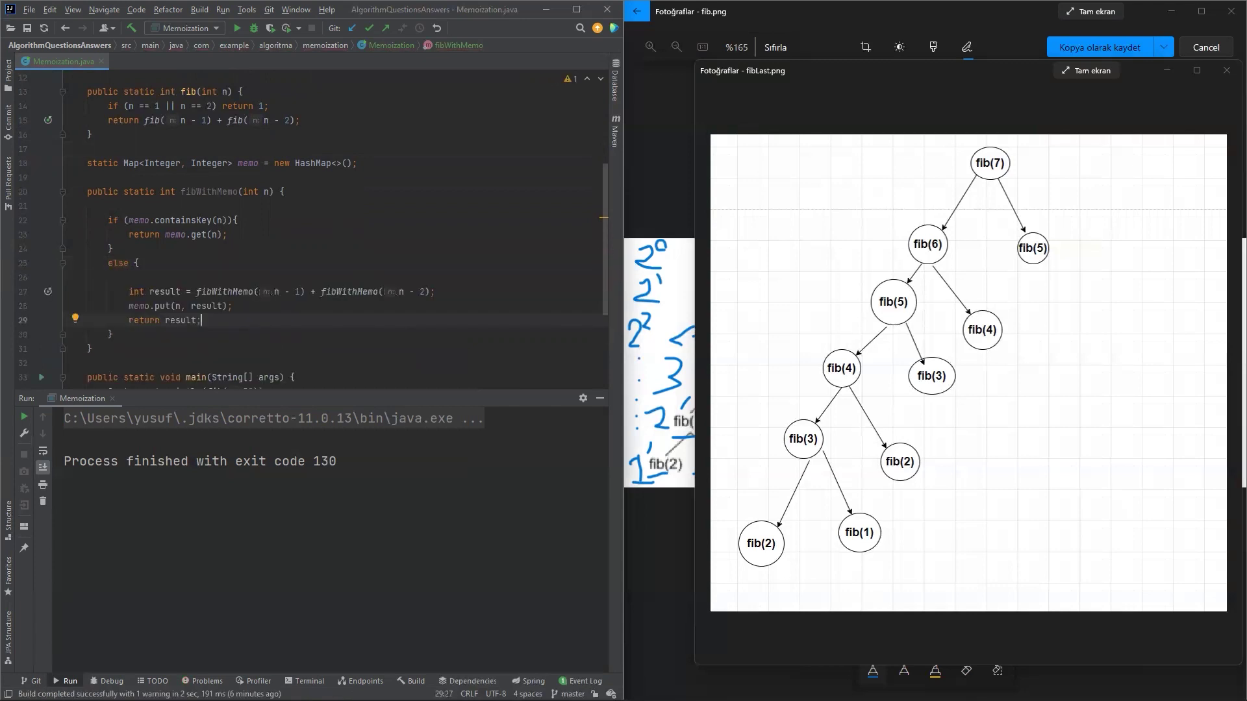
key("ctrl+alt+l")
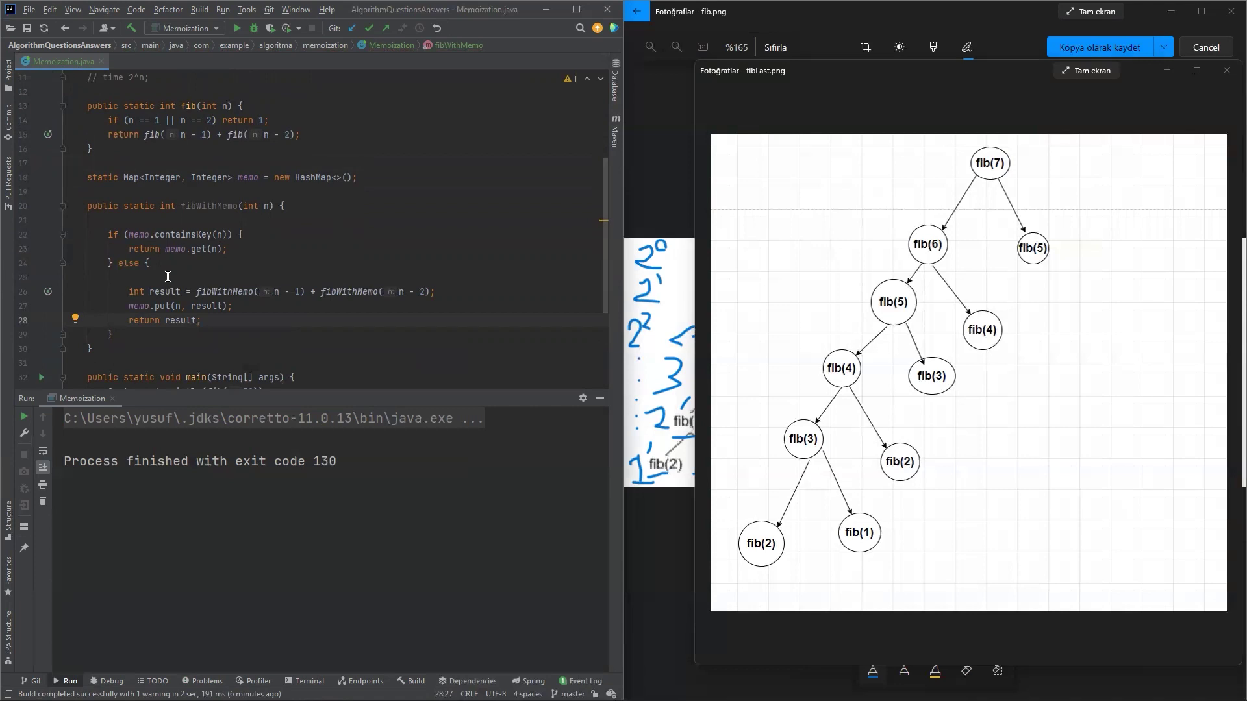
left_click(166, 277)
key("ctrl+y")
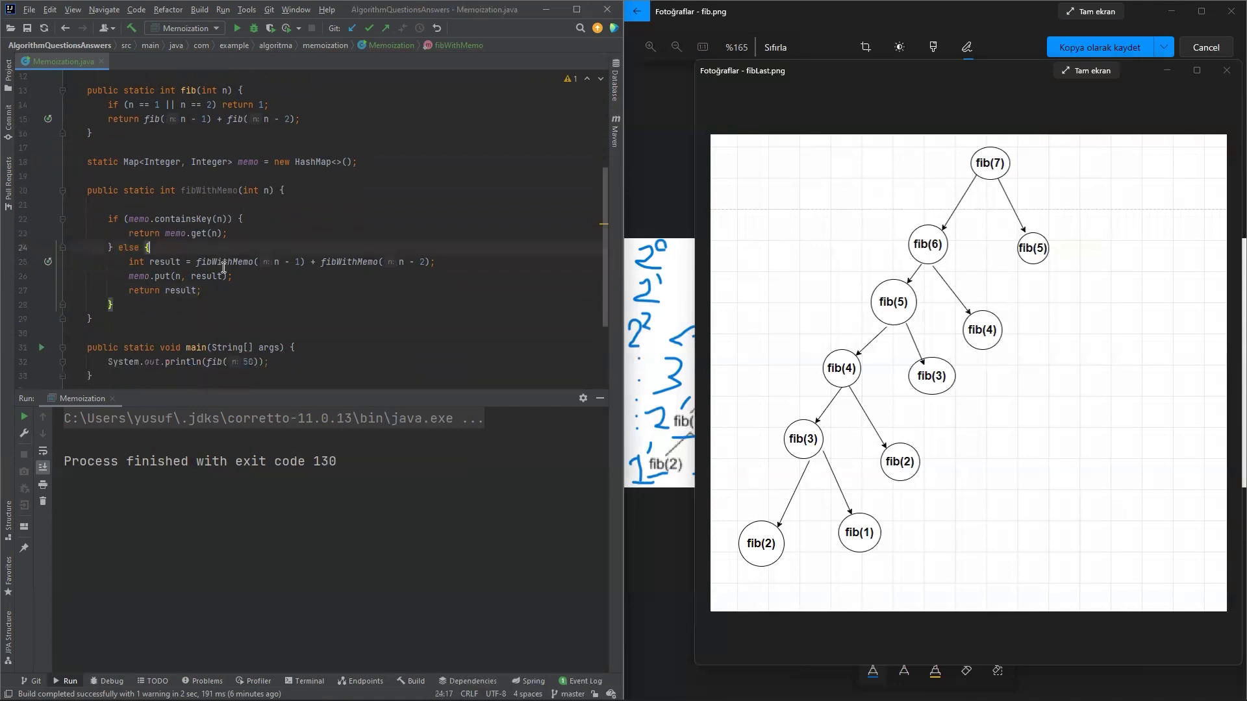
scroll(206, 243, "down", 1)
scroll(206, 224, "up", 1)
Step: Replace fib with fibWithMemo in main's fib(50) call
double_click(205, 206)
key("ctrl+c")
double_click(217, 378)
key("ctrl+v")
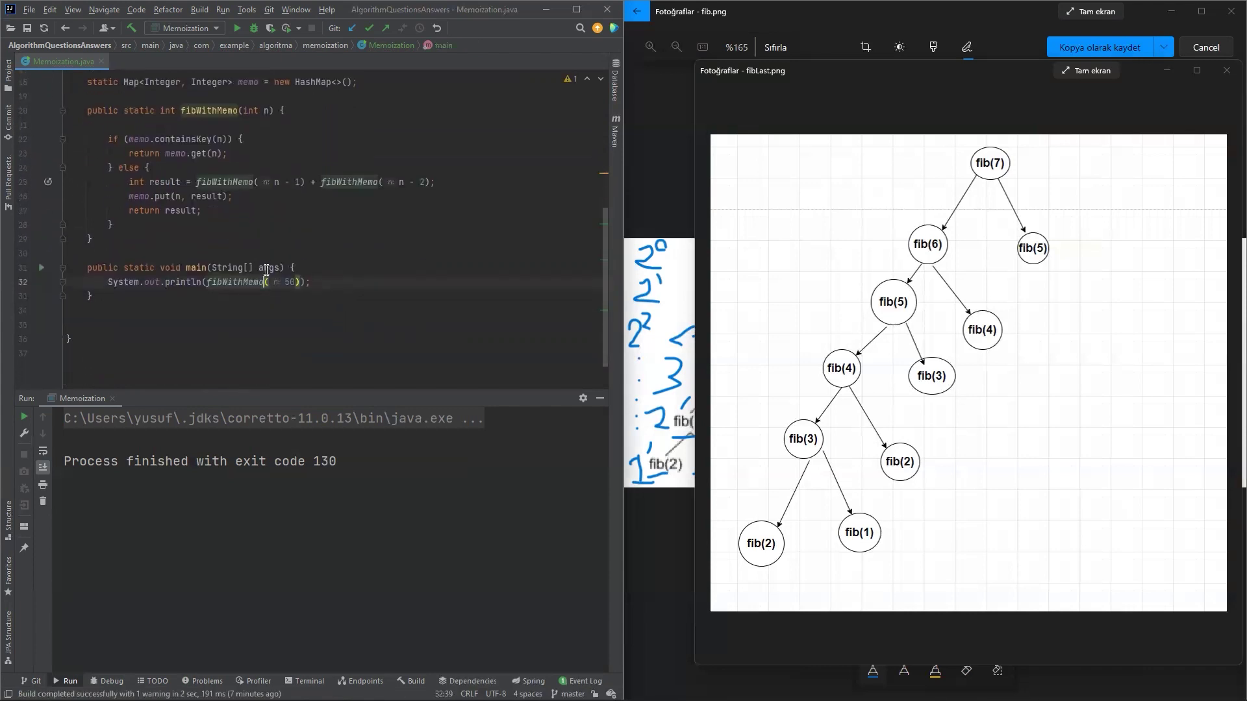
Step: Run main and inspect the StackOverflowError raised inside fibWithMemo
left_click(41, 267)
left_click(88, 269)
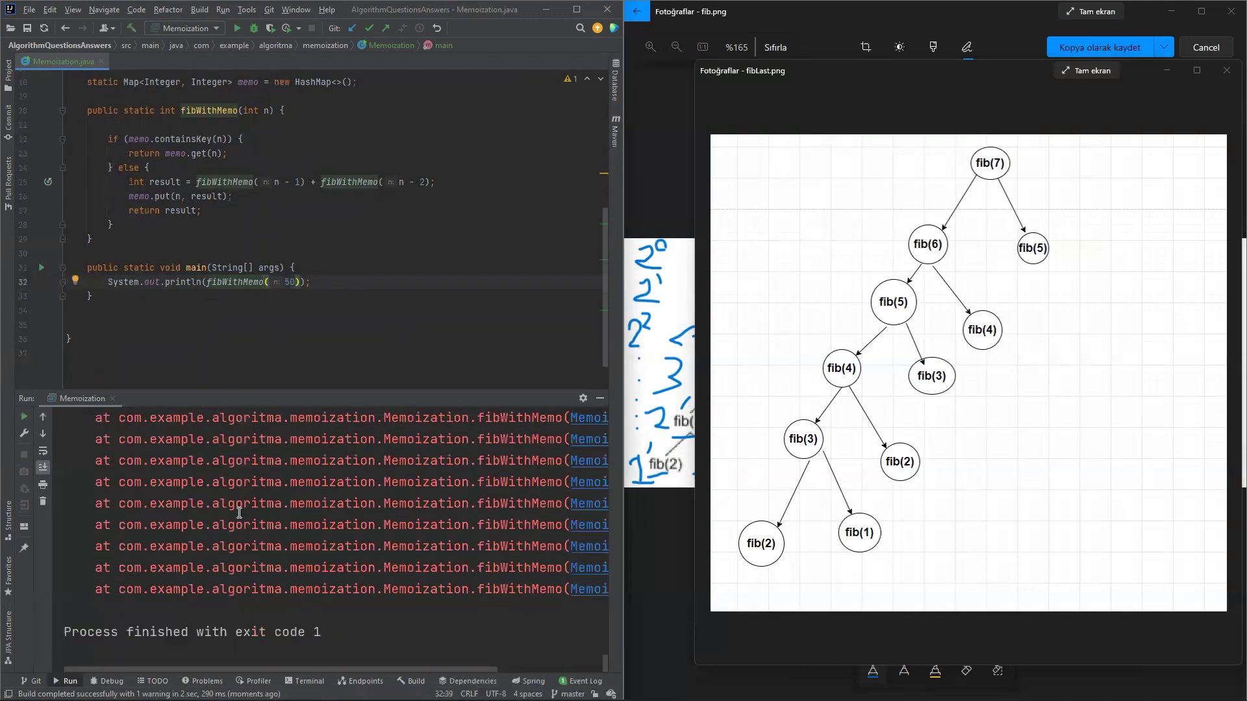
mouse_move(230, 670)
left_mouse_down()
mouse_move(329, 670)
mouse_move(292, 669)
left_mouse_up()
left_click_drag(614, 642, 605, 410)
left_click_drag(263, 668, 122, 669)
scroll(235, 299, "up", 3)
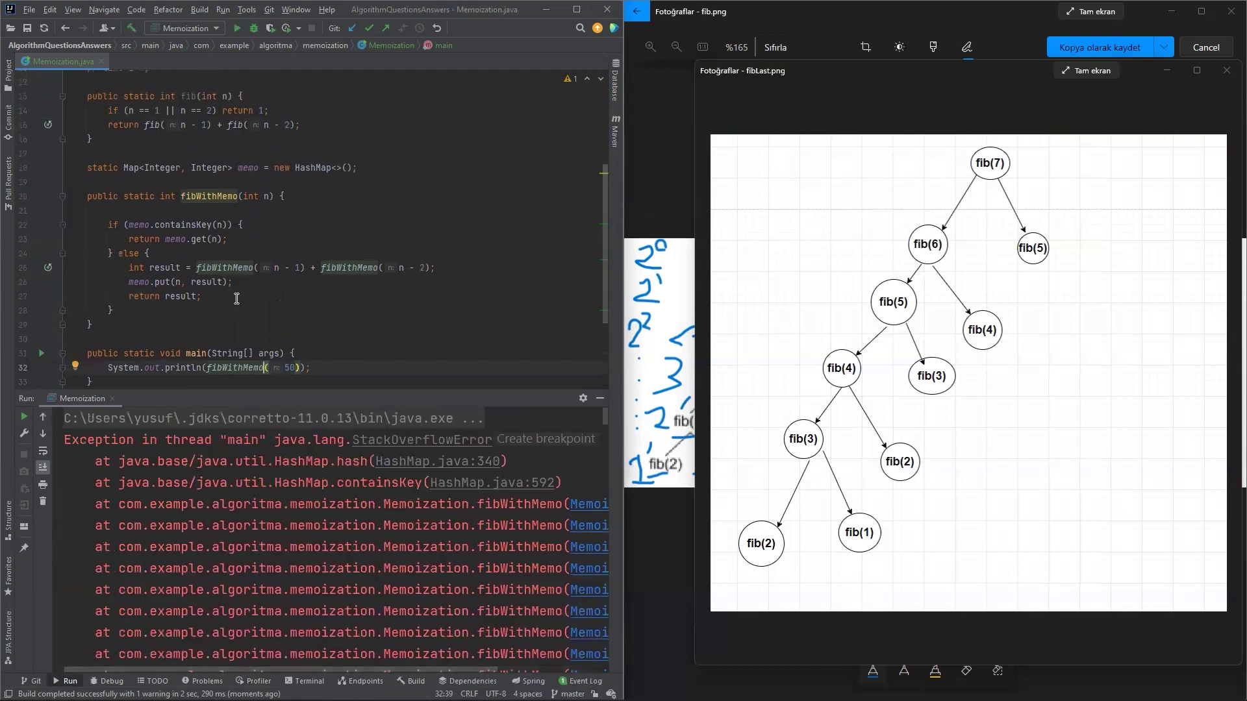
scroll(236, 298, "up", 3)
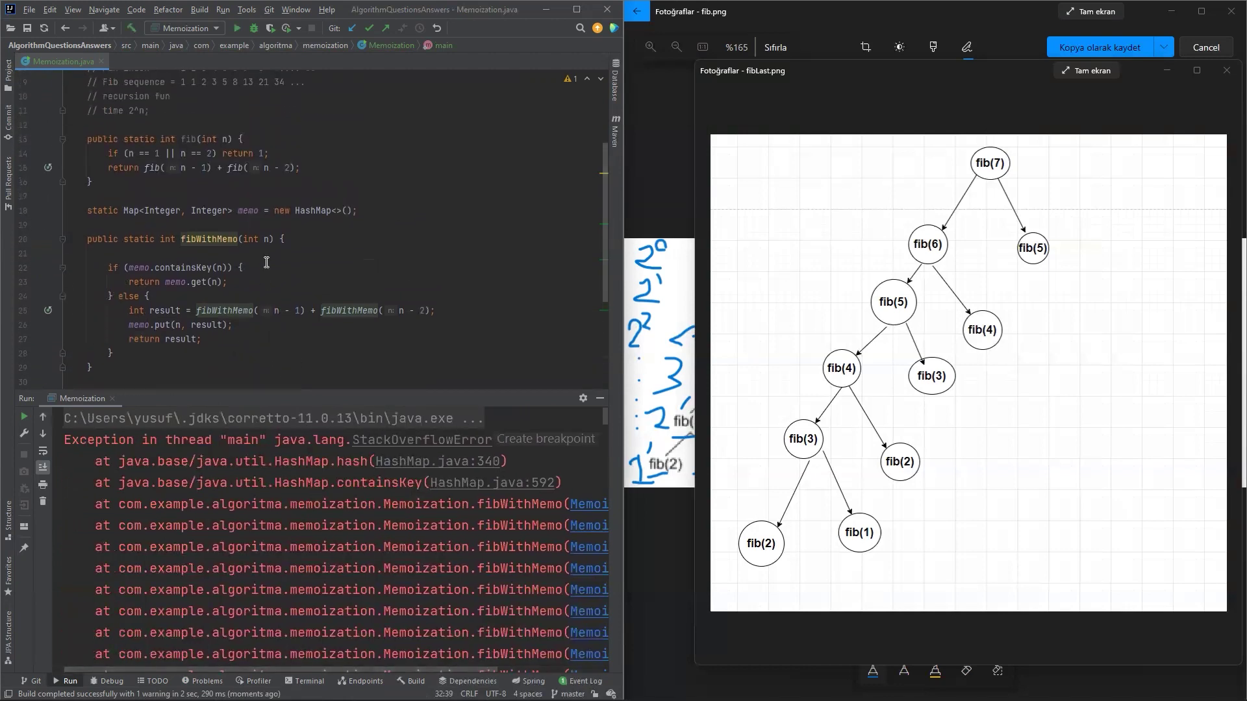
scroll(265, 250, "down", 3)
scroll(263, 251, "up", 6)
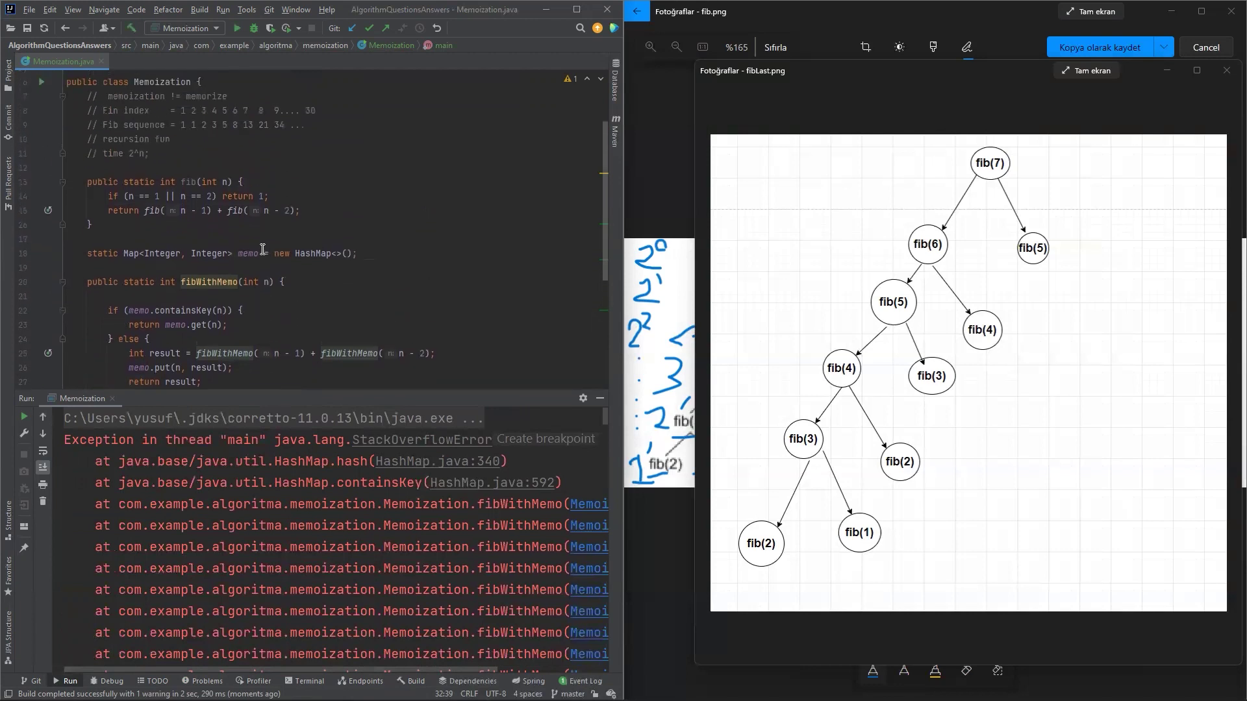
left_click_drag(357, 253, 87, 254)
left_click(87, 255)
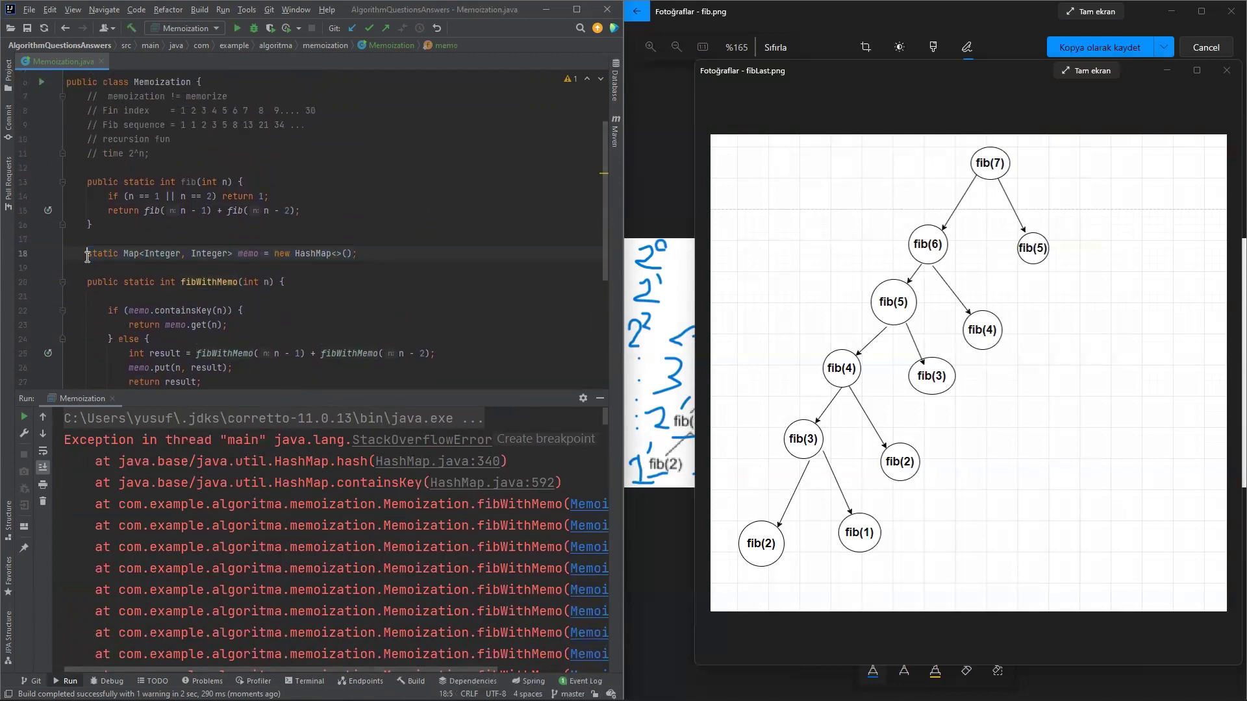
Step: Point out the Fib index and sequence comments, ending at the memo declaration
left_click(396, 251)
left_click_drag(178, 111, 199, 113)
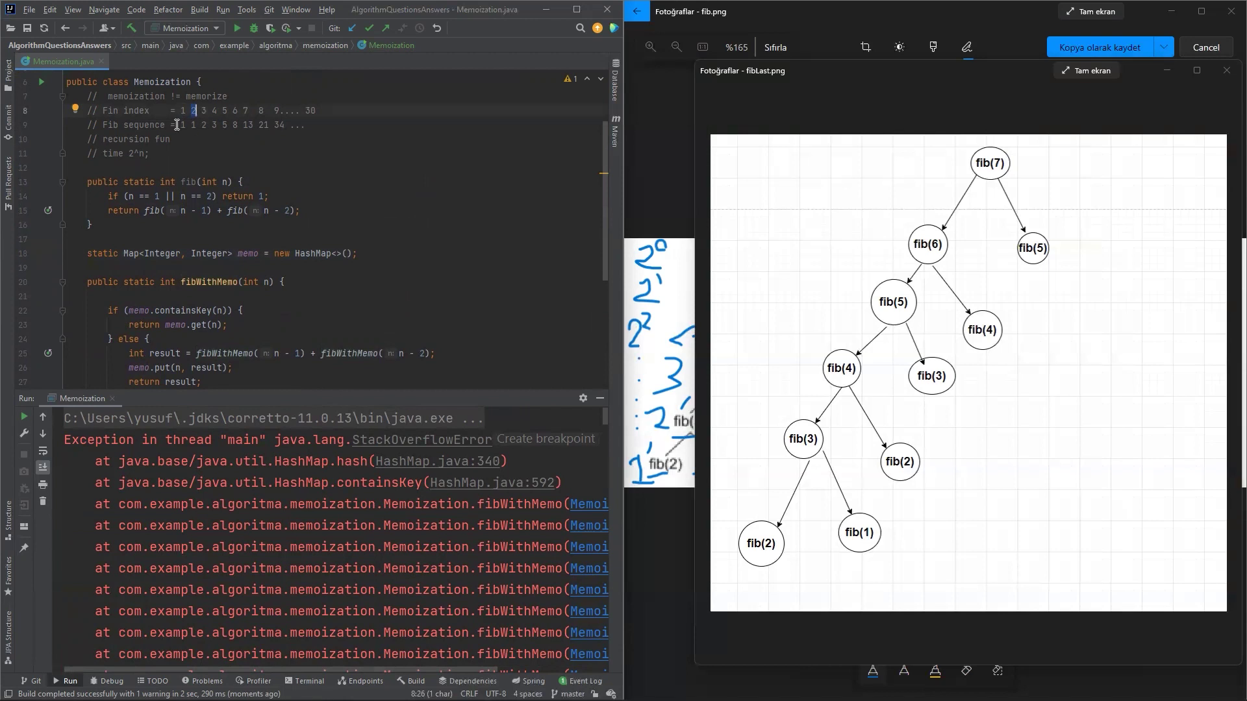
left_click_drag(178, 125, 201, 125)
left_click(366, 250)
Step: Add a static memoOperation() method below the memo declaration
key("Return")
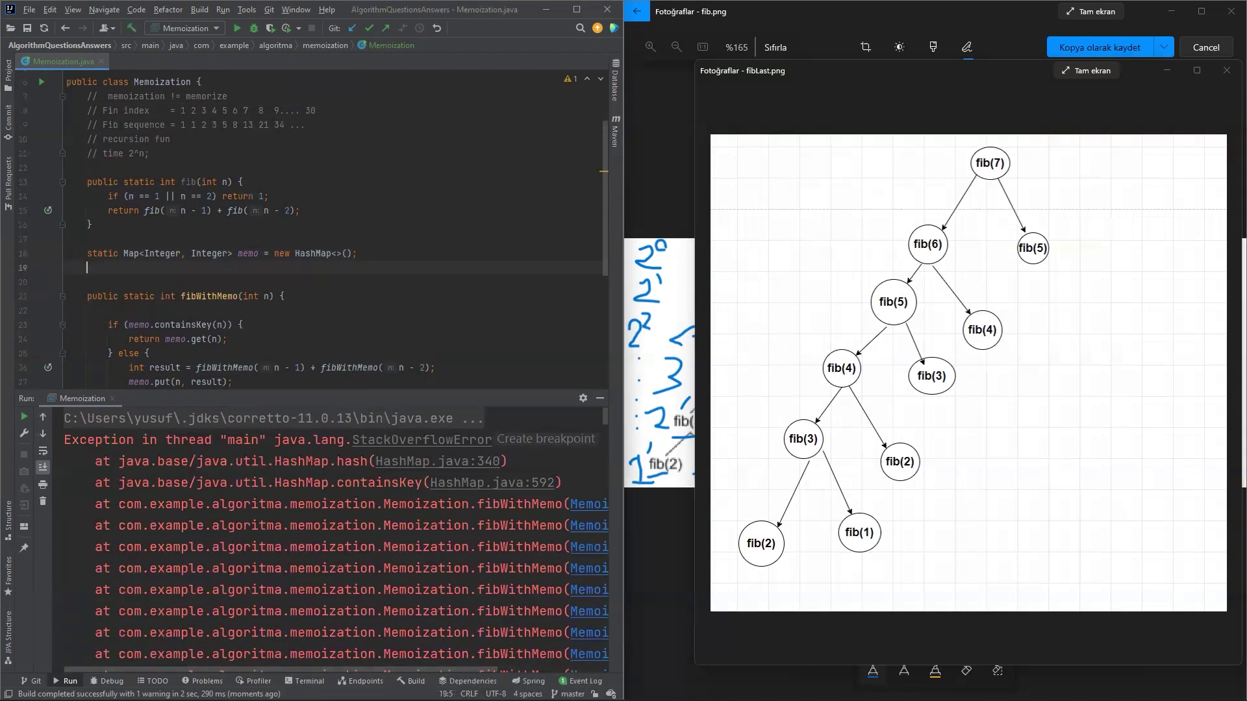
key("Return")
type("public ")
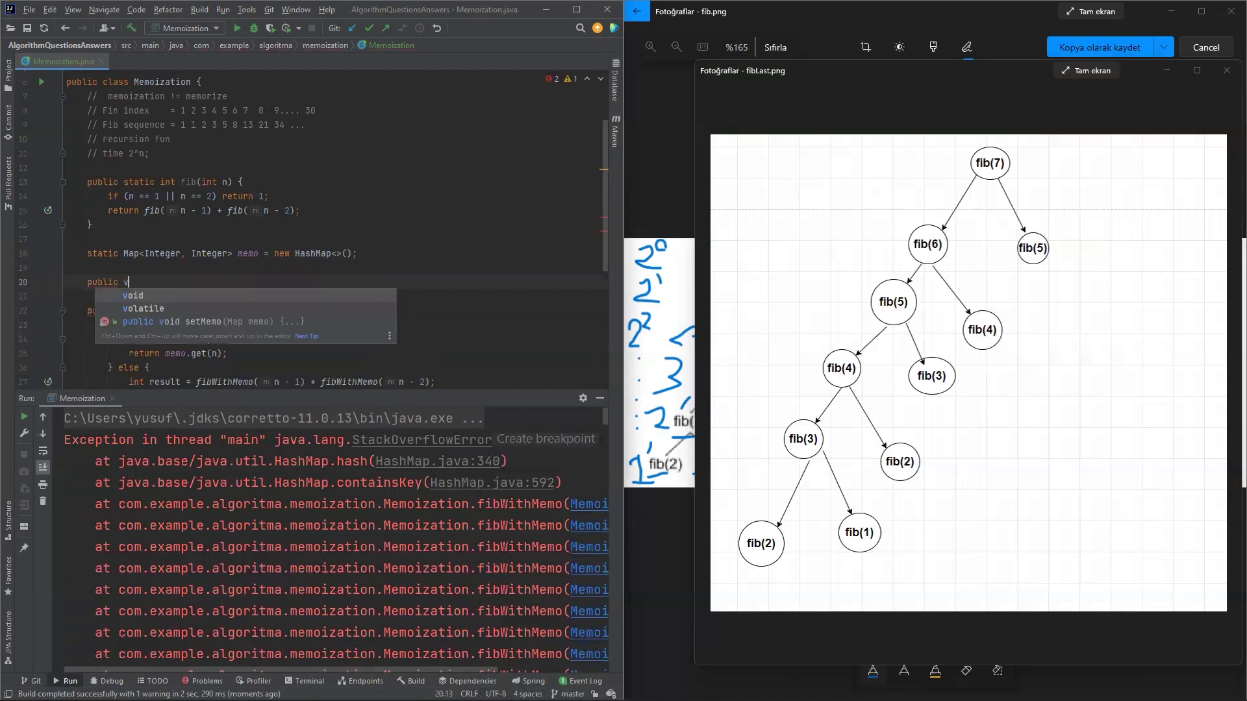
type("static void ")
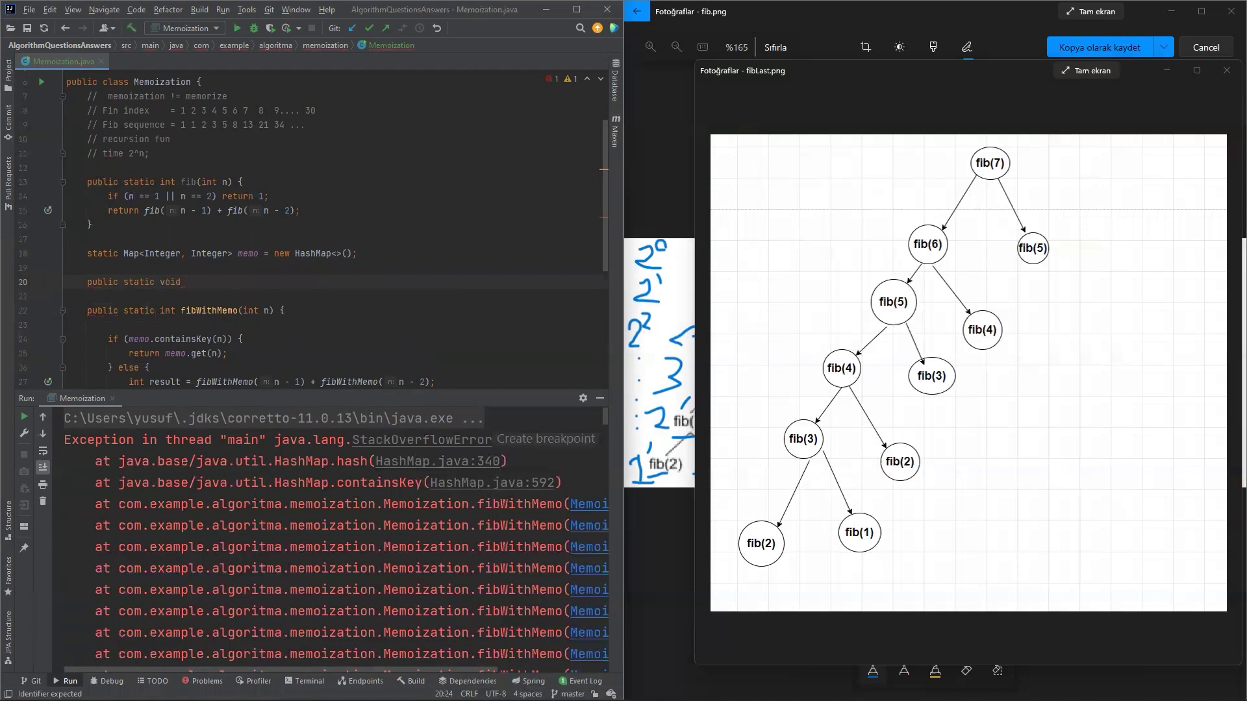
type("me")
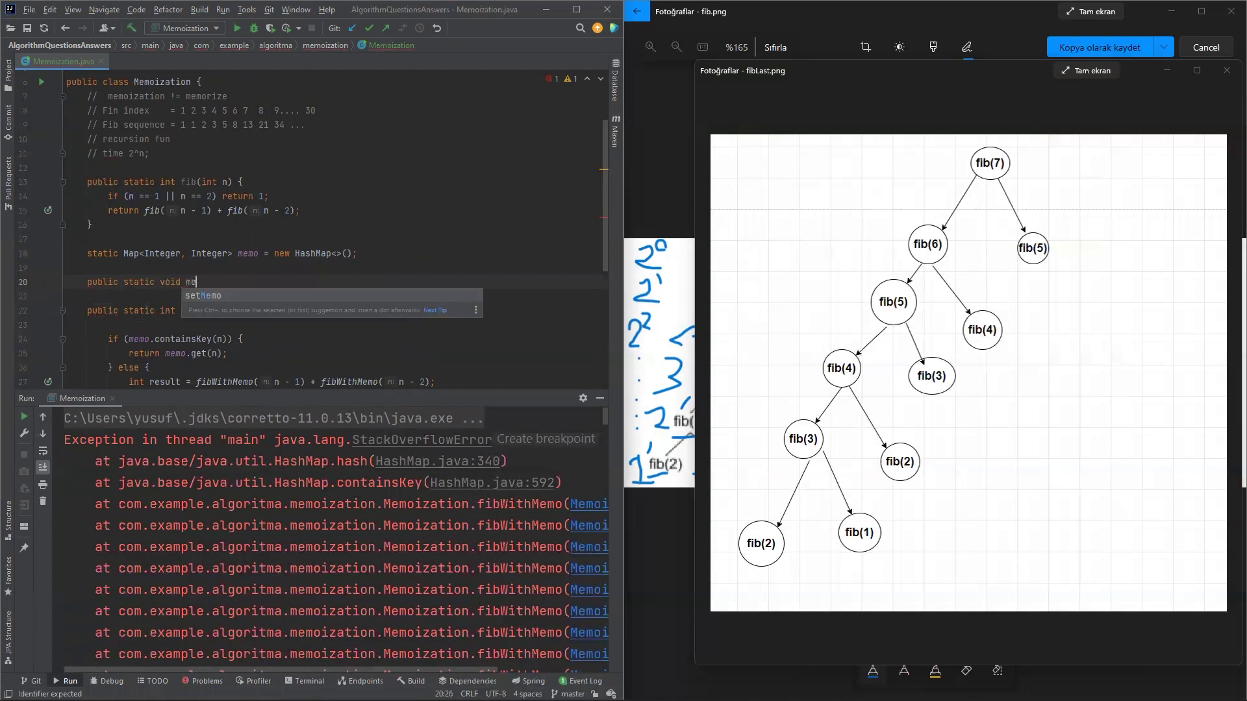
type("moO")
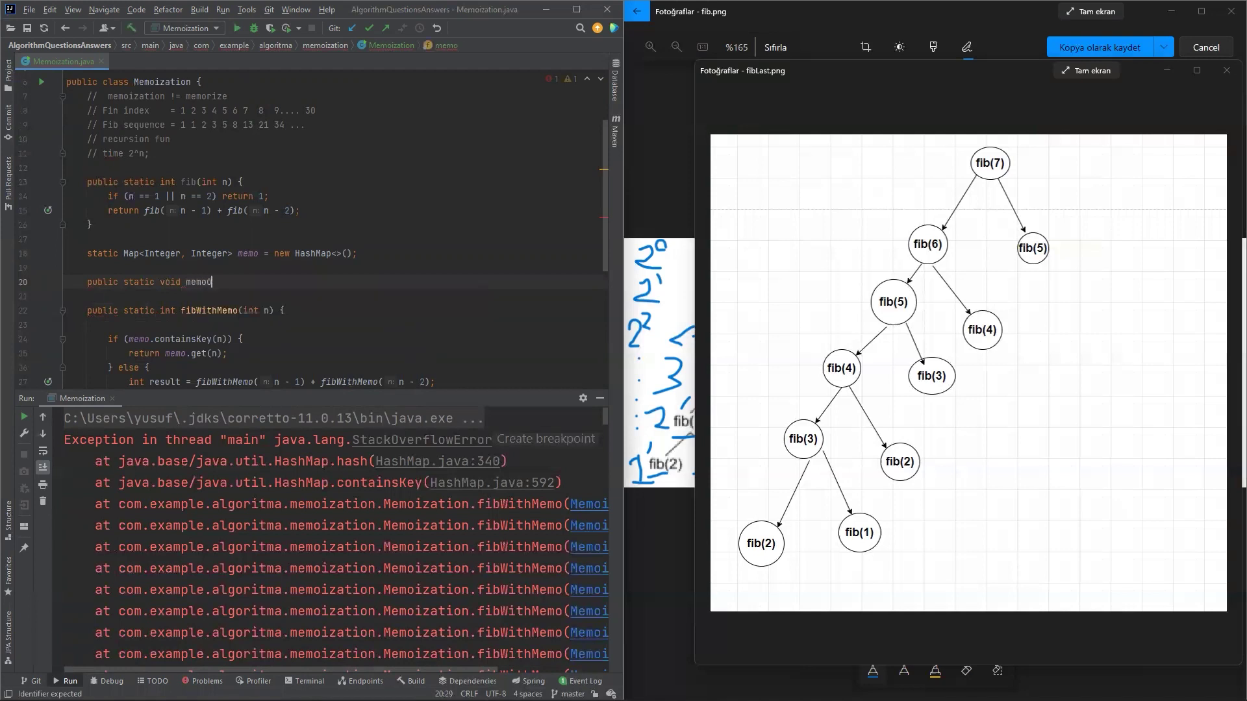
type("peration")
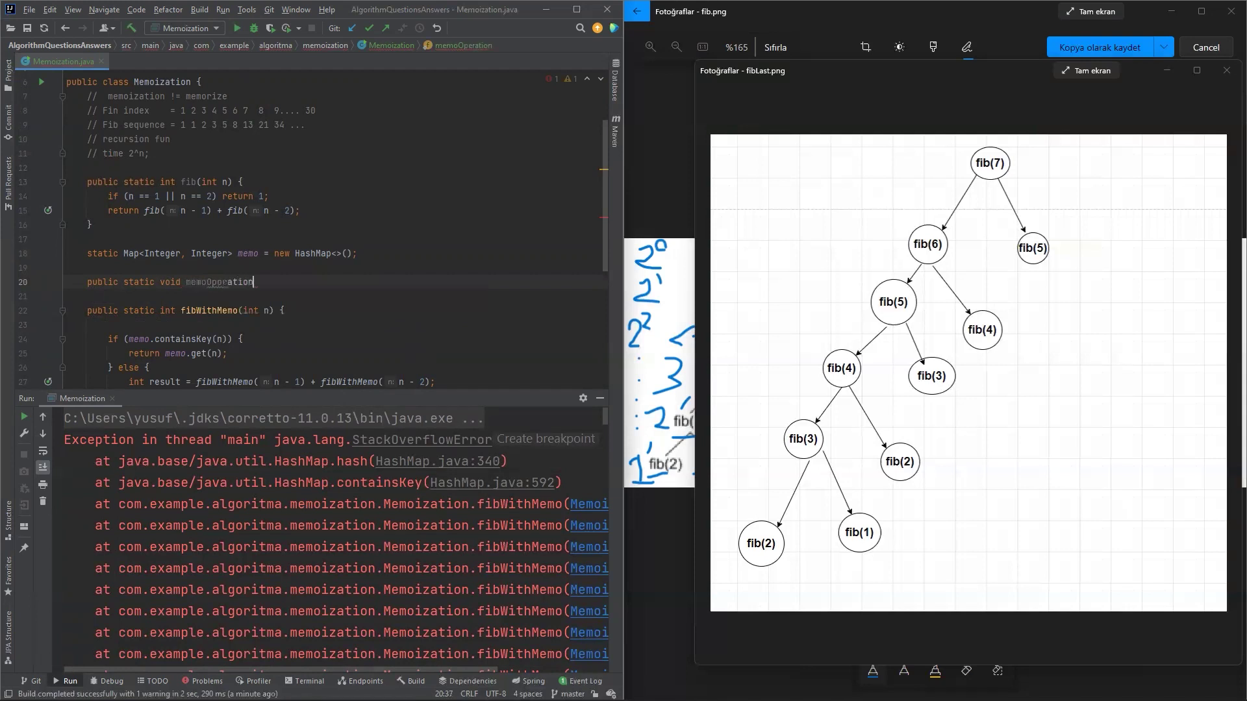
type("(")
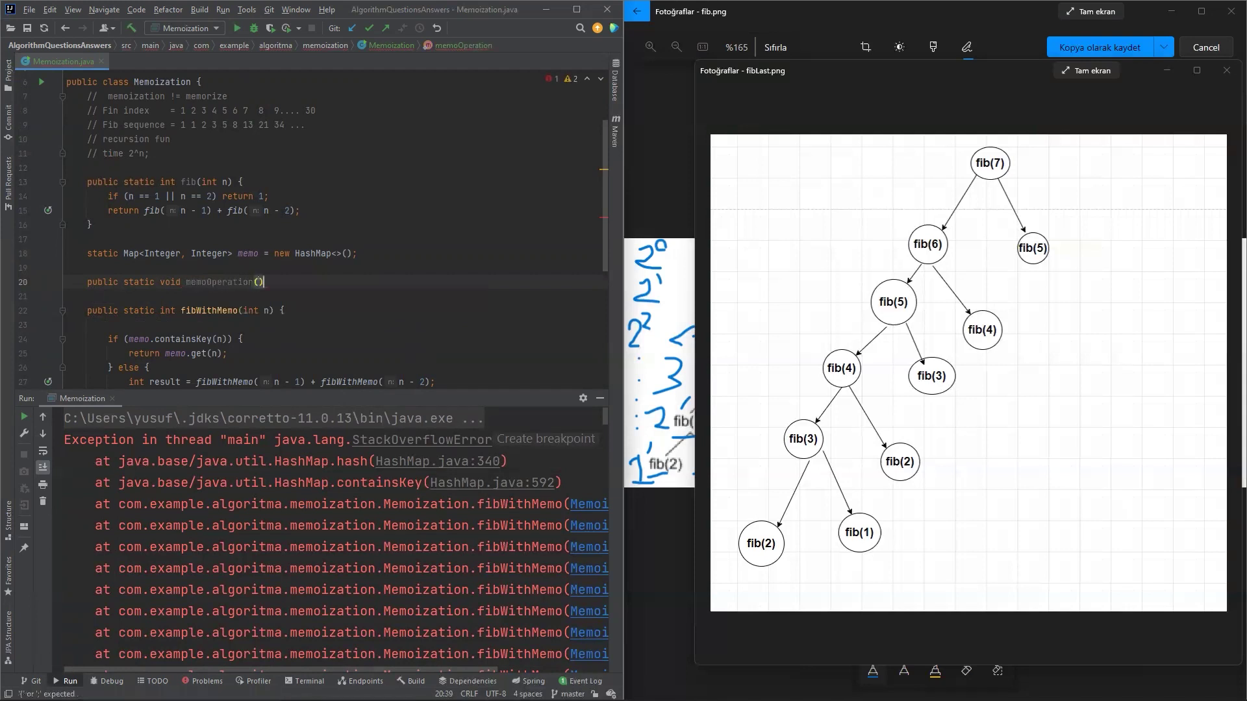
key("Right")
type("{")
key("Return")
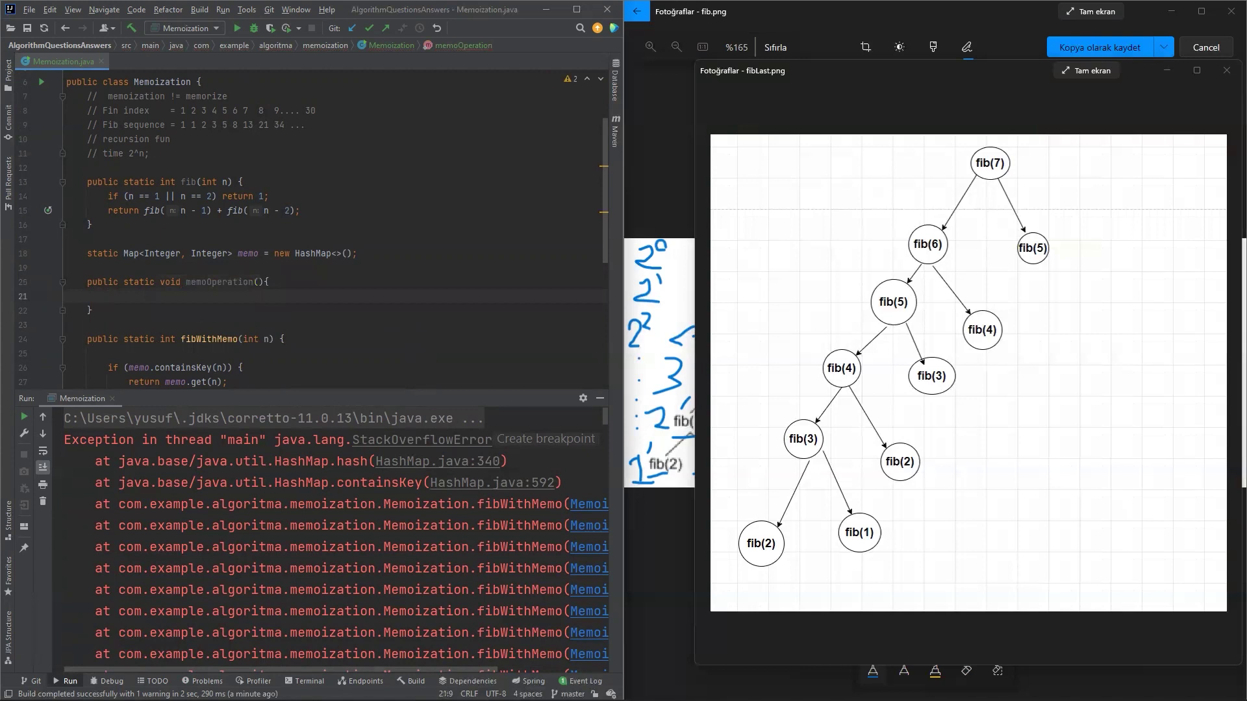
type("mem")
Step: Fill memoOperation with memo.put(1,1), then duplicate it as memo.put(2,1)
key("Tab")
type(".")
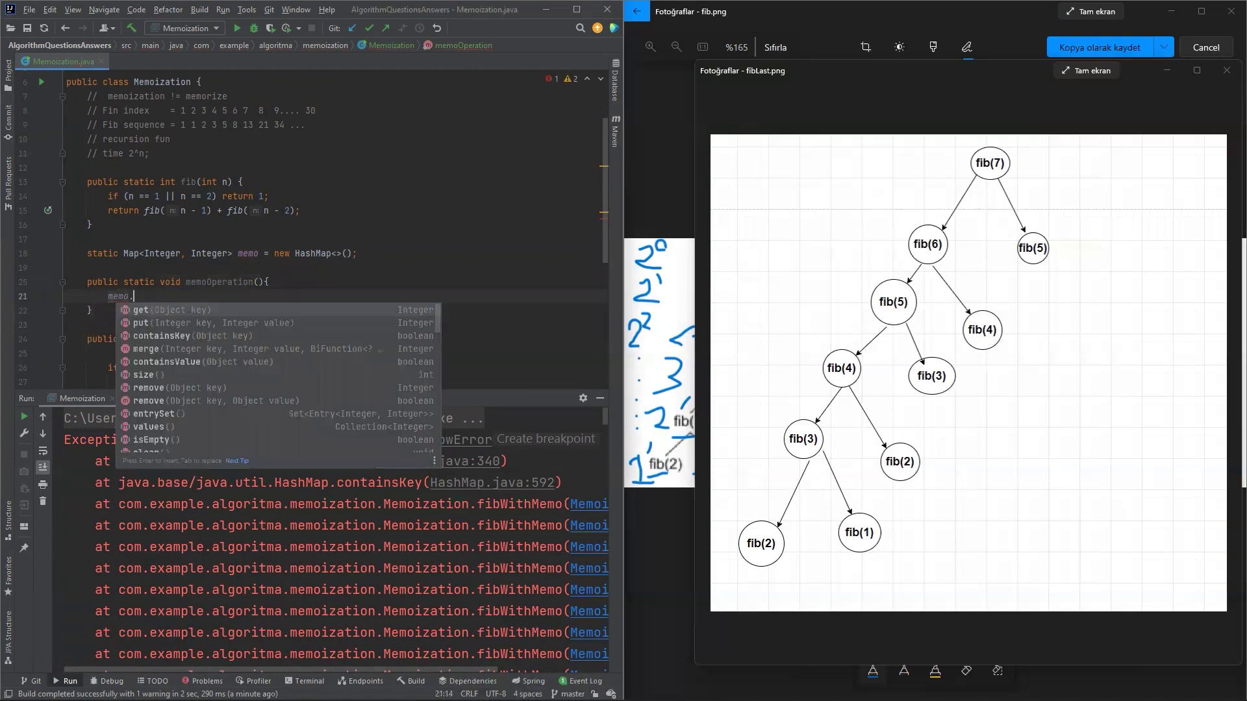
type("pu")
key("Return")
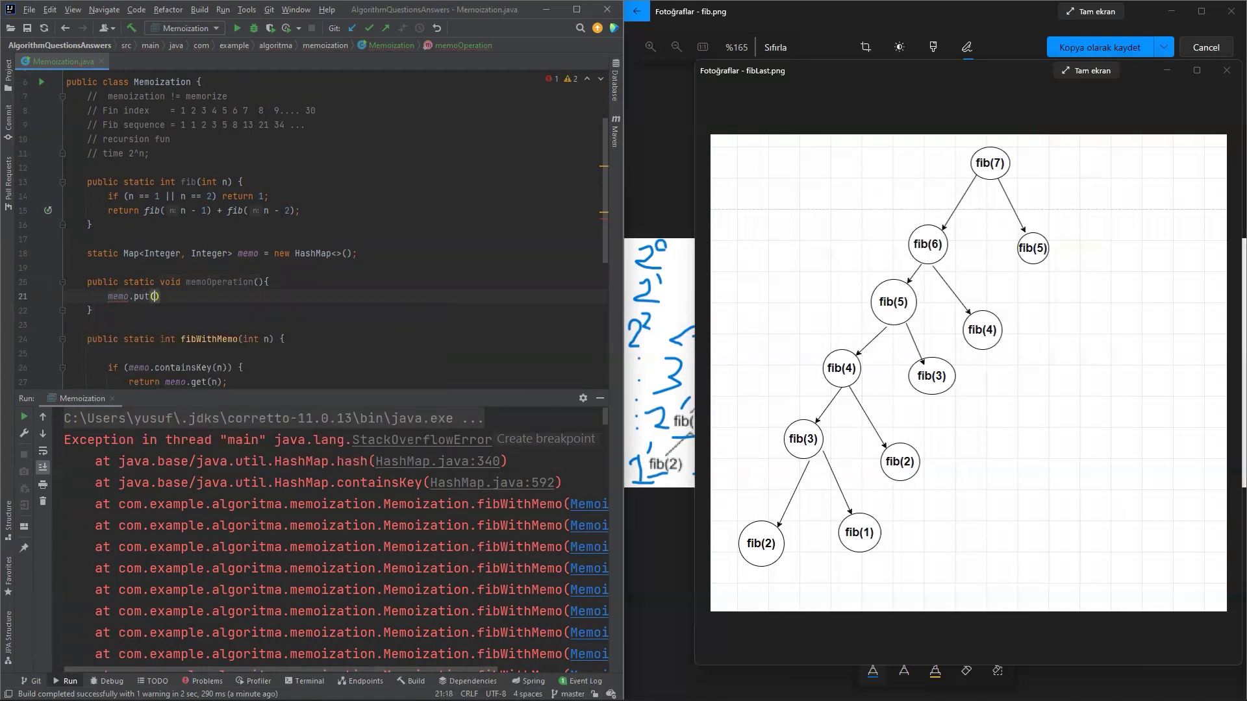
left_click(156, 296)
type("1")
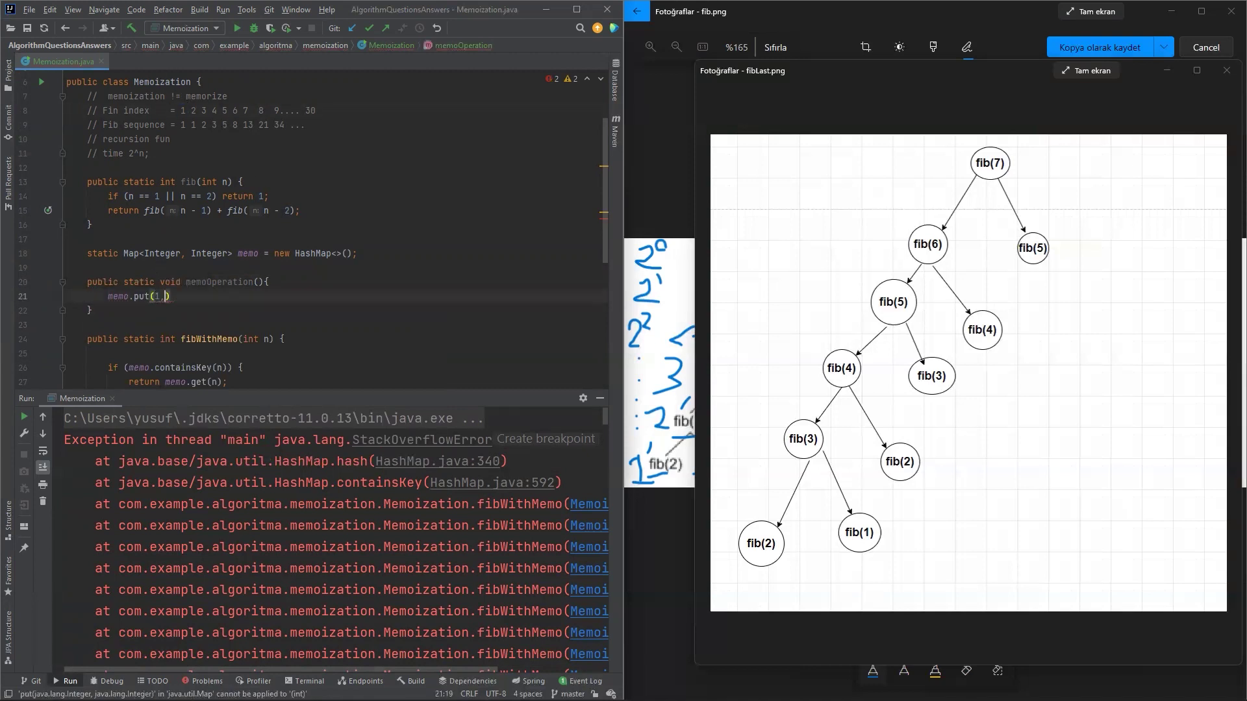
type(",")
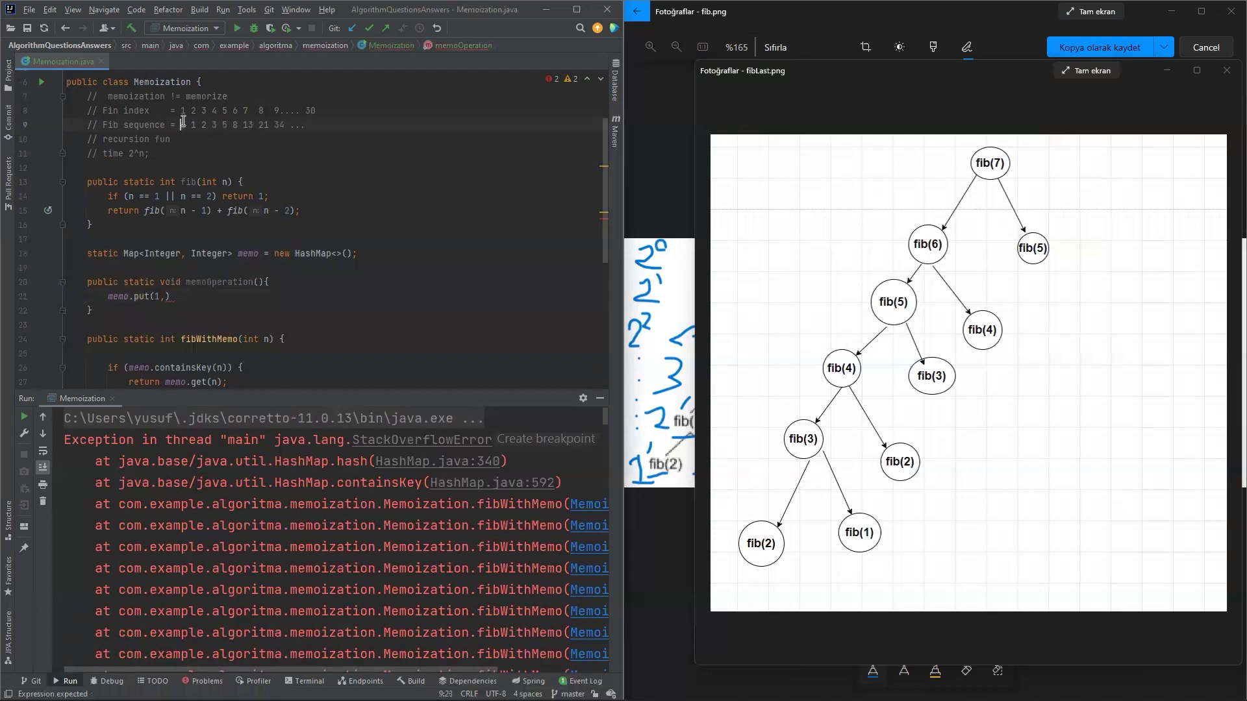
type("1")
left_click(186, 296)
type(";")
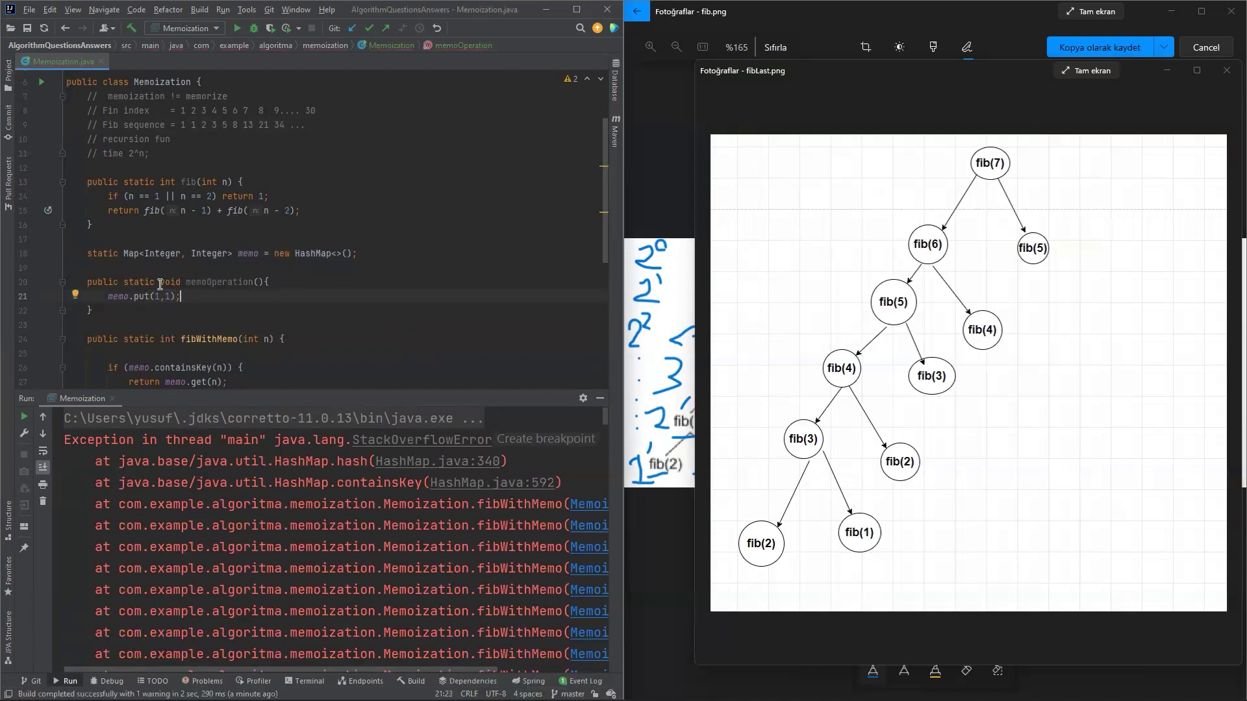
key("ctrl+d")
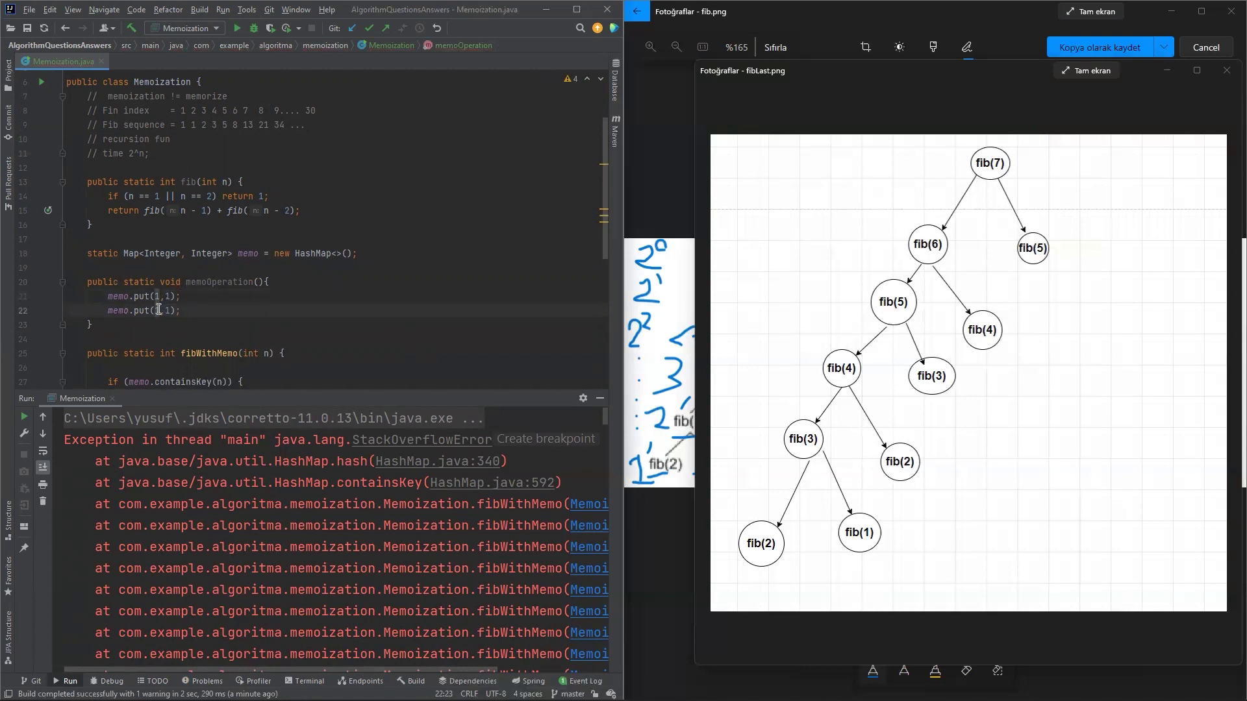
key("BackSpace")
type("2")
scroll(246, 262, "down", 1)
scroll(246, 261, "down", 1)
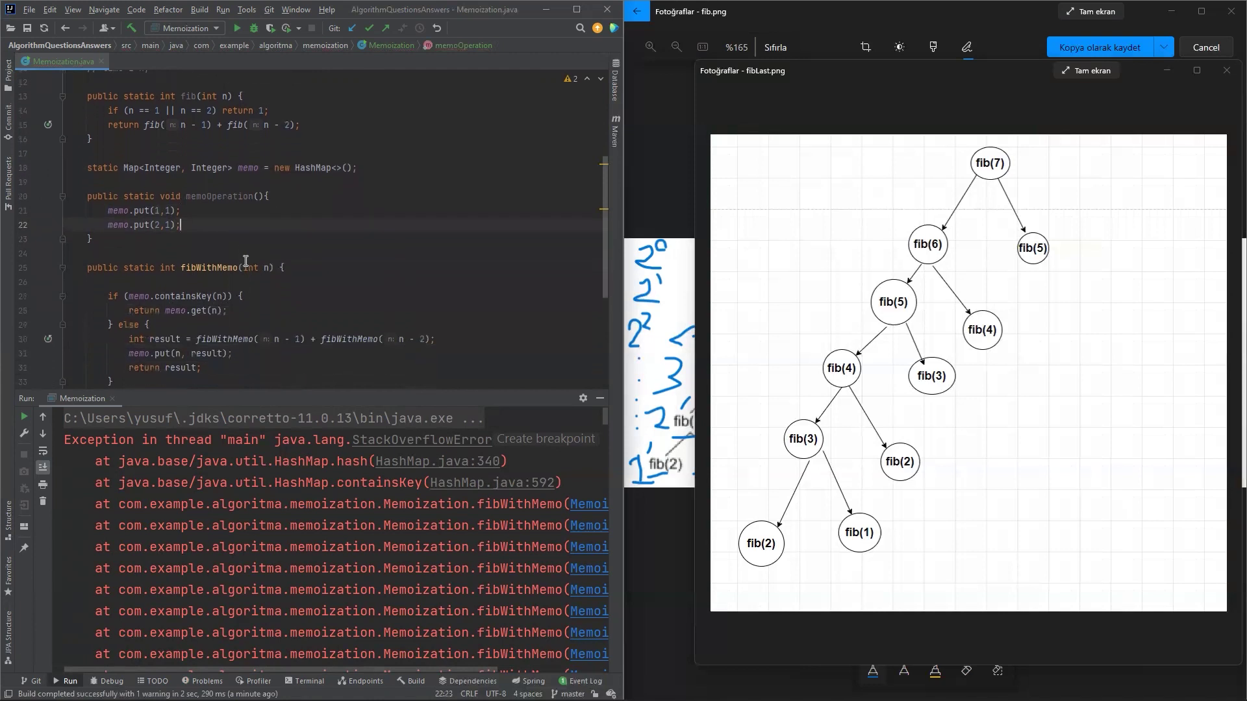
Step: Finish memoOperation with a sout-template print of fibWithMemo(50)
key("Return")
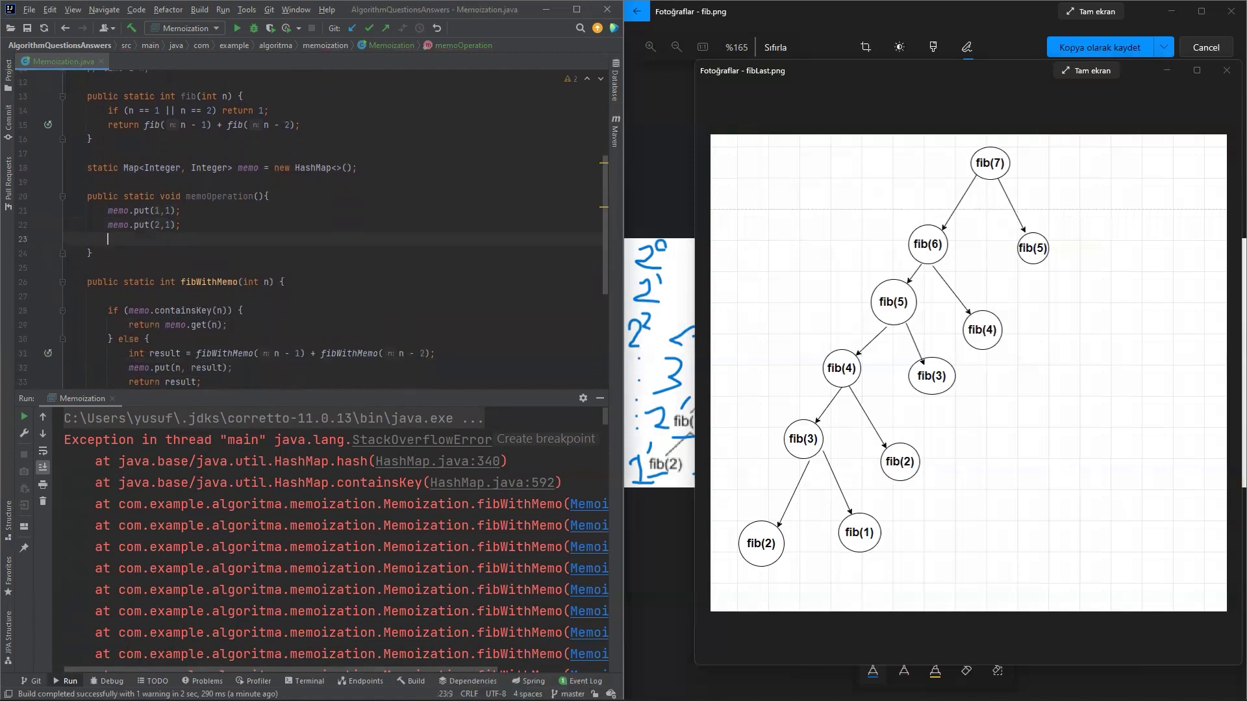
type("fib")
key("Return")
type("50)")
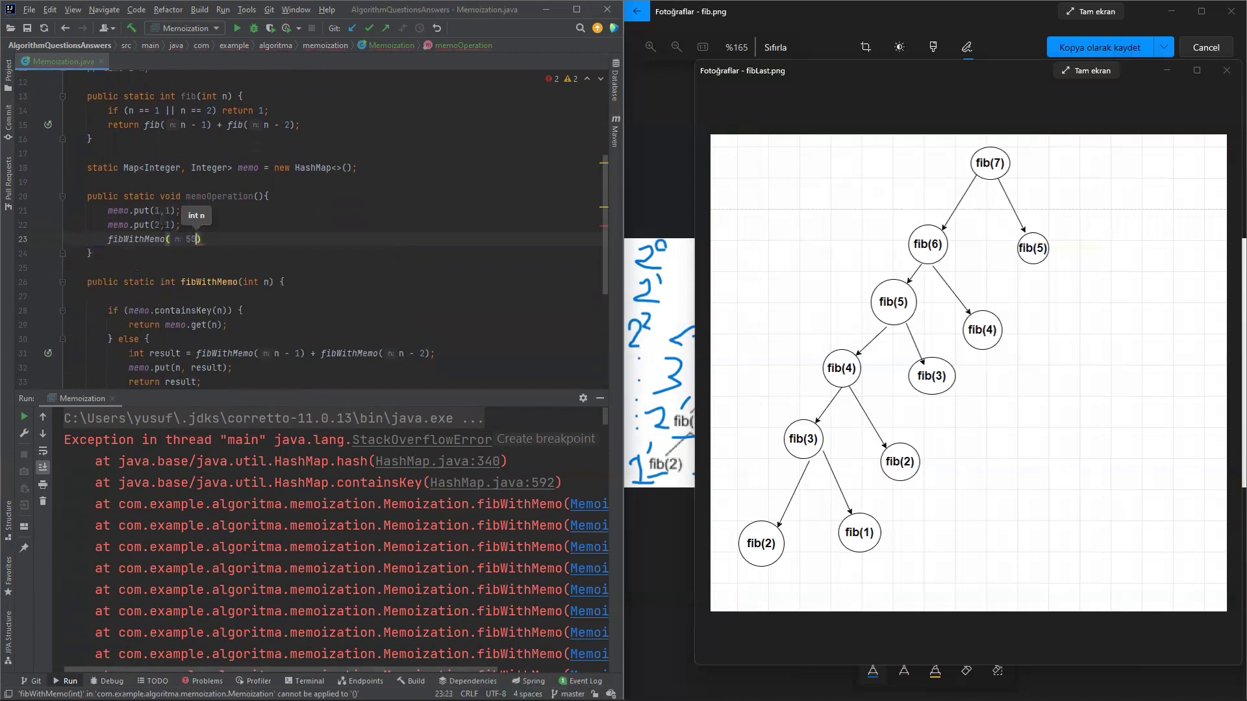
type(";")
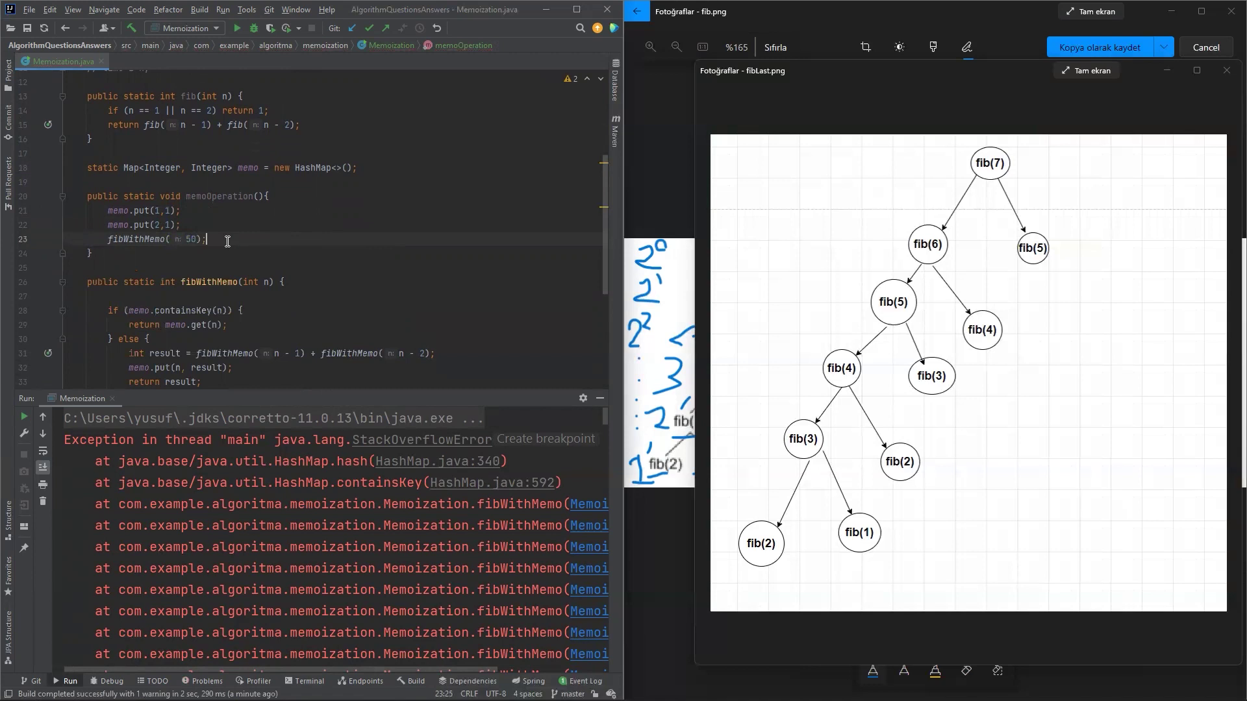
key("shift+Home")
key("BackSpace")
type("sout")
key("Tab")
type("fibWithMemo(50)")
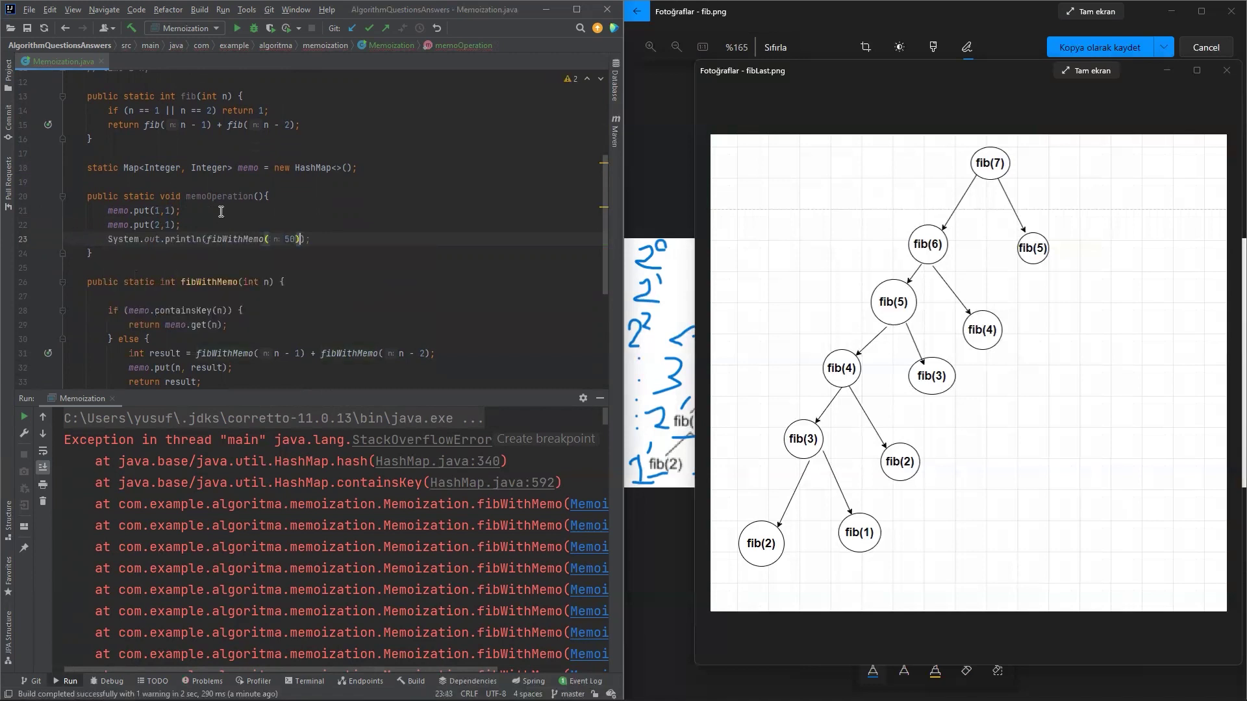
scroll(221, 210, "down", 3)
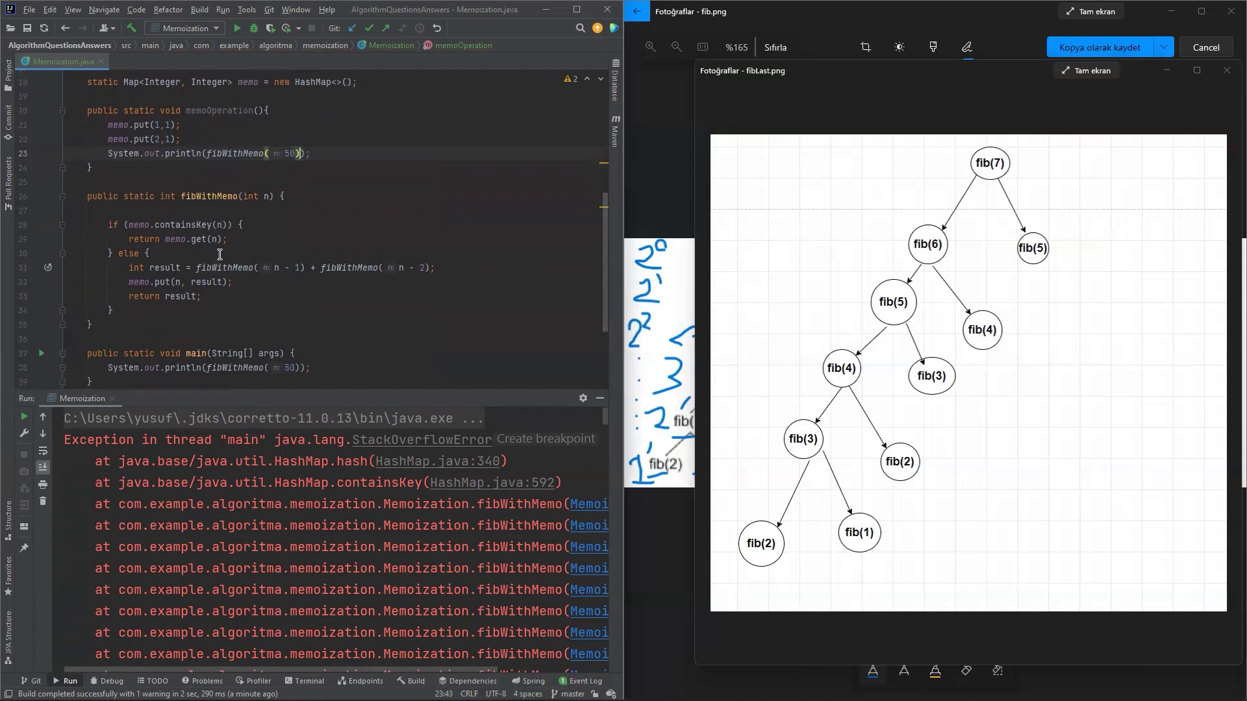
scroll(214, 258, "up", 2)
scroll(220, 254, "up", 3)
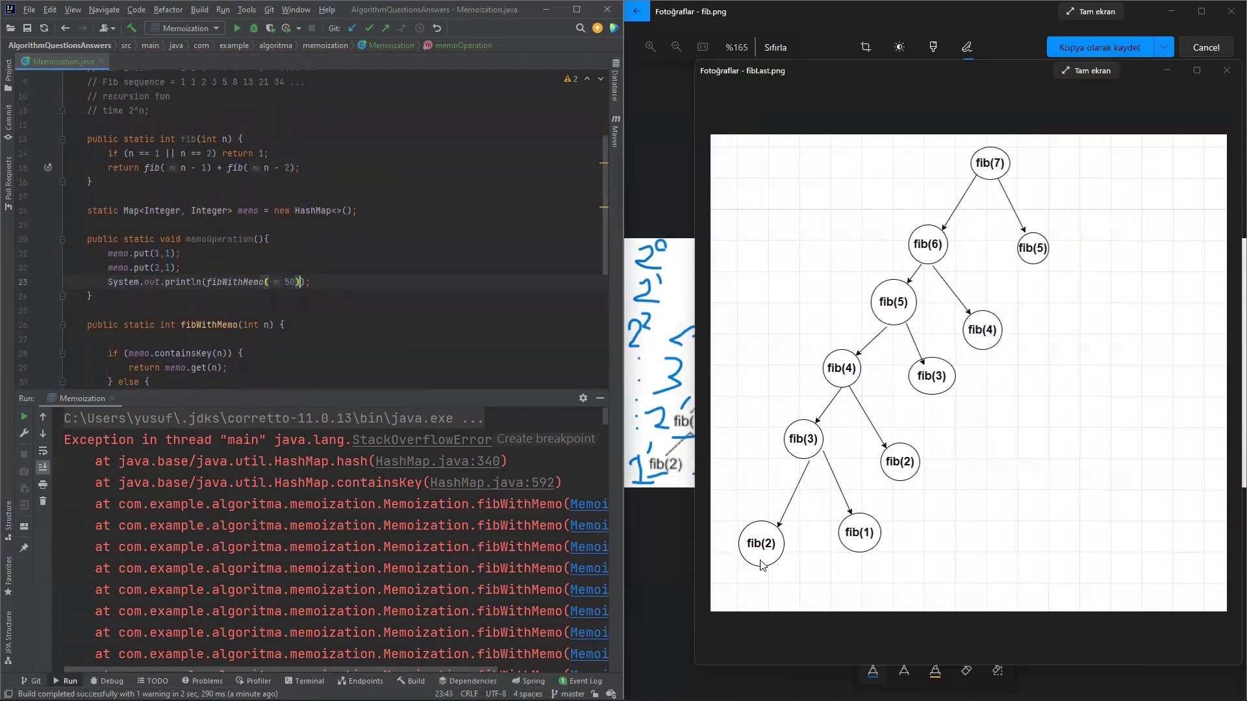
Step: Discard the fib.png annotations and place the fibLast.png window beside the code
left_click(966, 47)
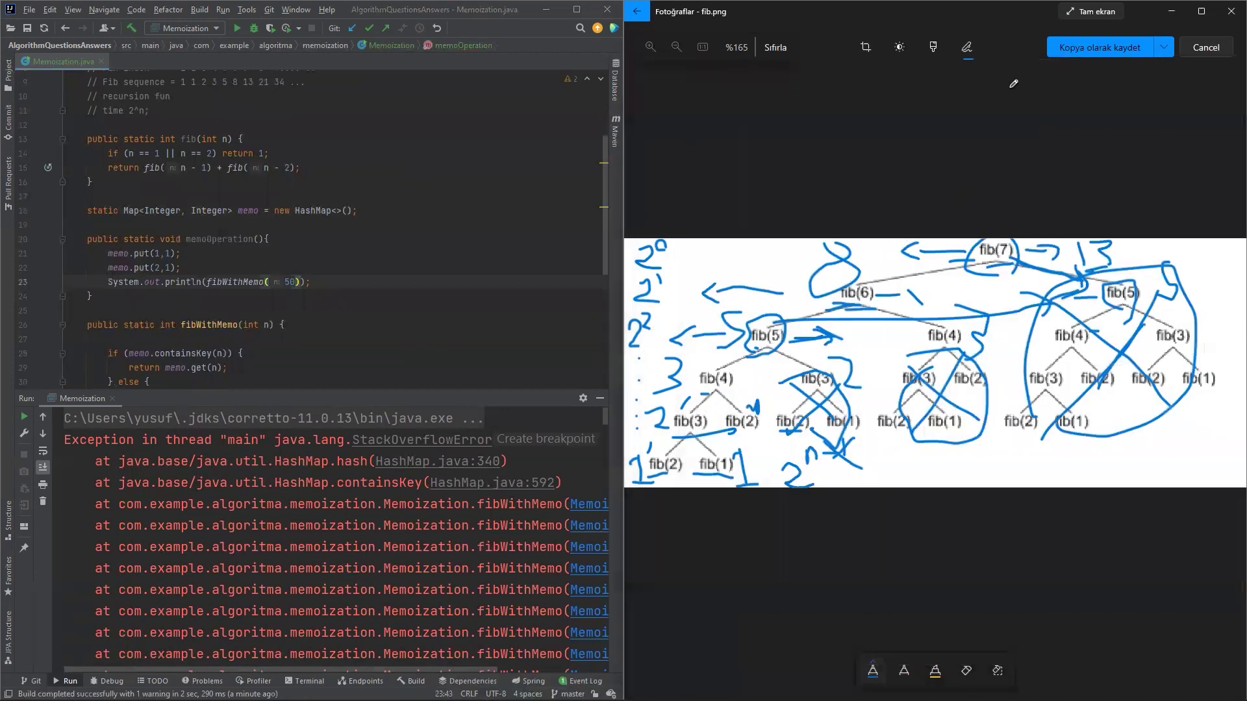
left_click(1207, 49)
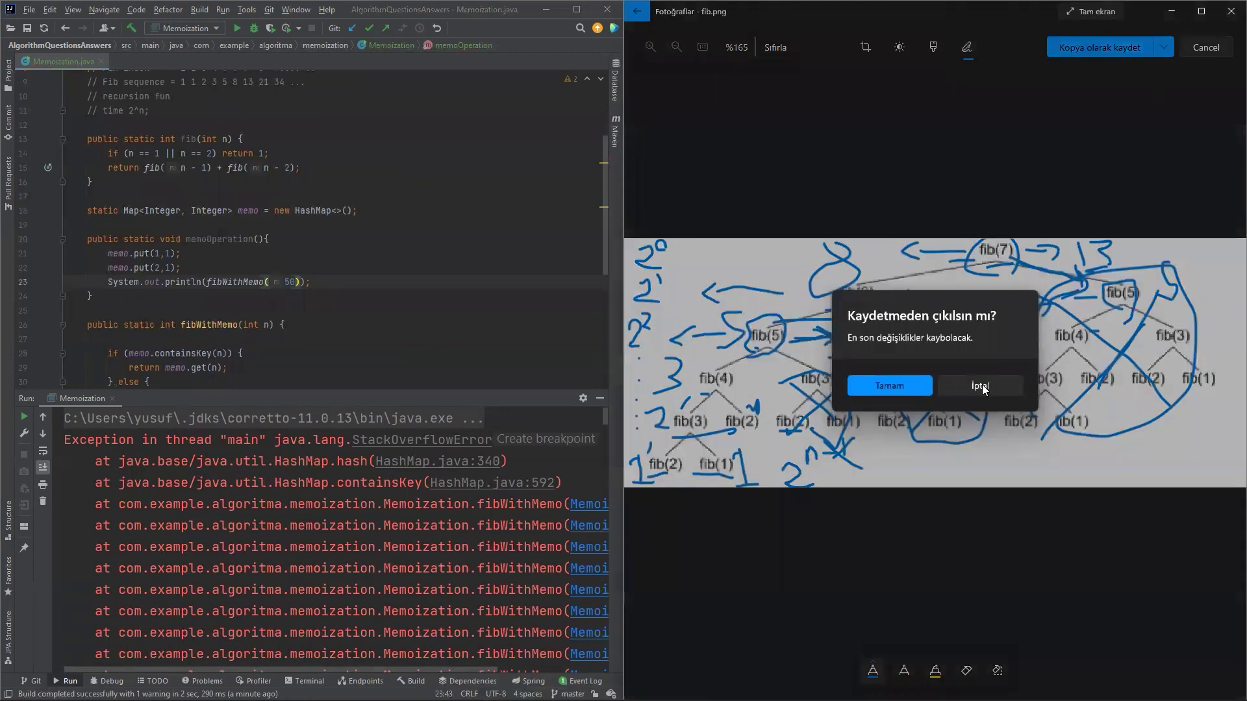
left_click(921, 390)
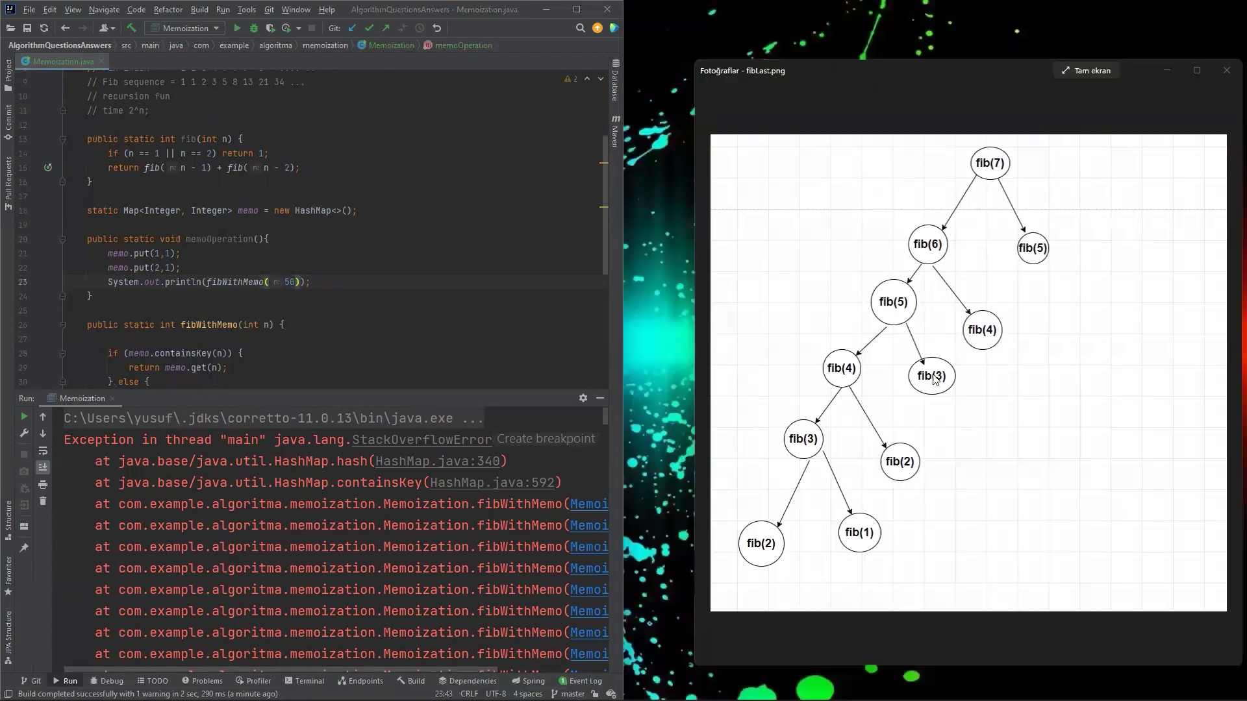
left_click(1185, 67)
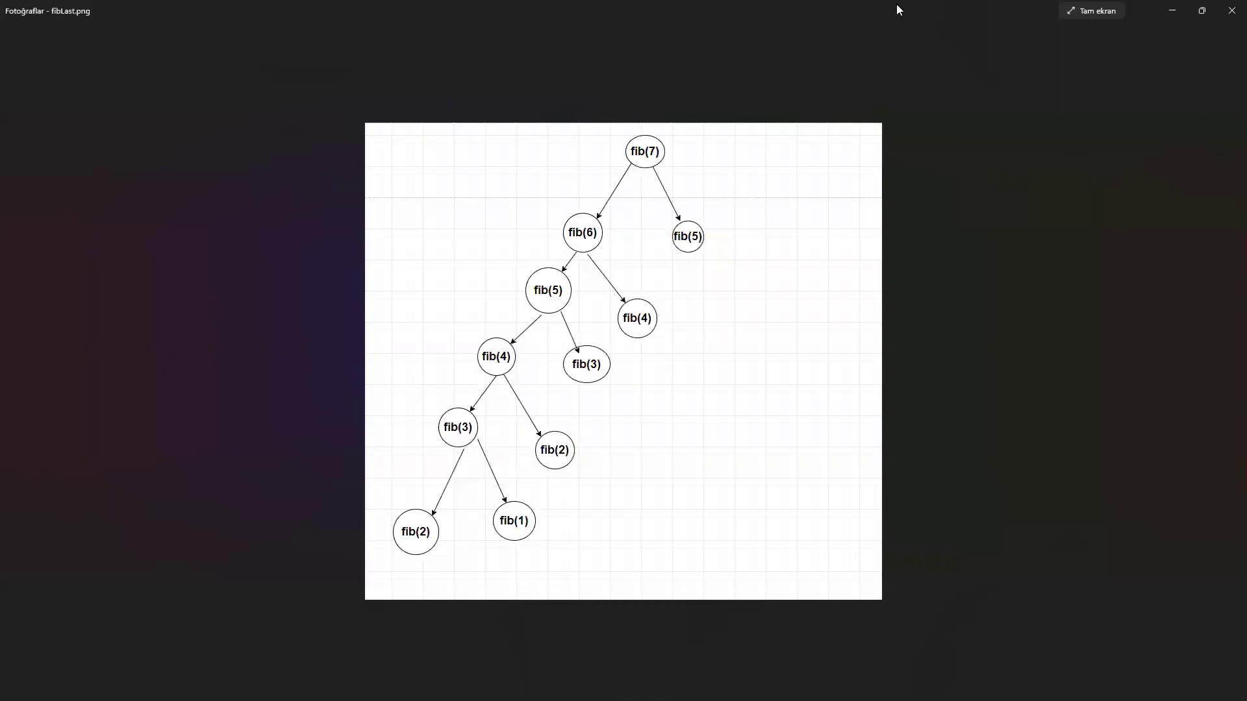
left_click_drag(890, 4, 891, 50)
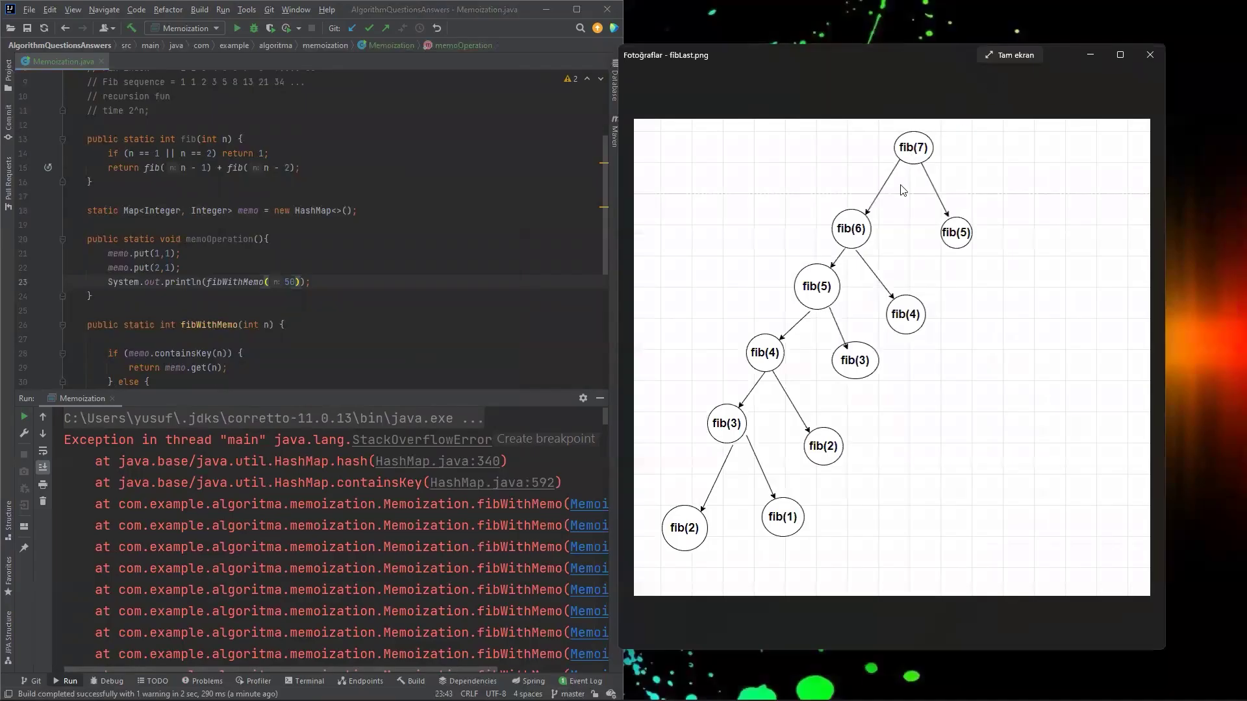
Step: Ink fibLast.png: underline fib(2) and fib(1), and draw an arrow up to fib(3)
left_click(897, 102)
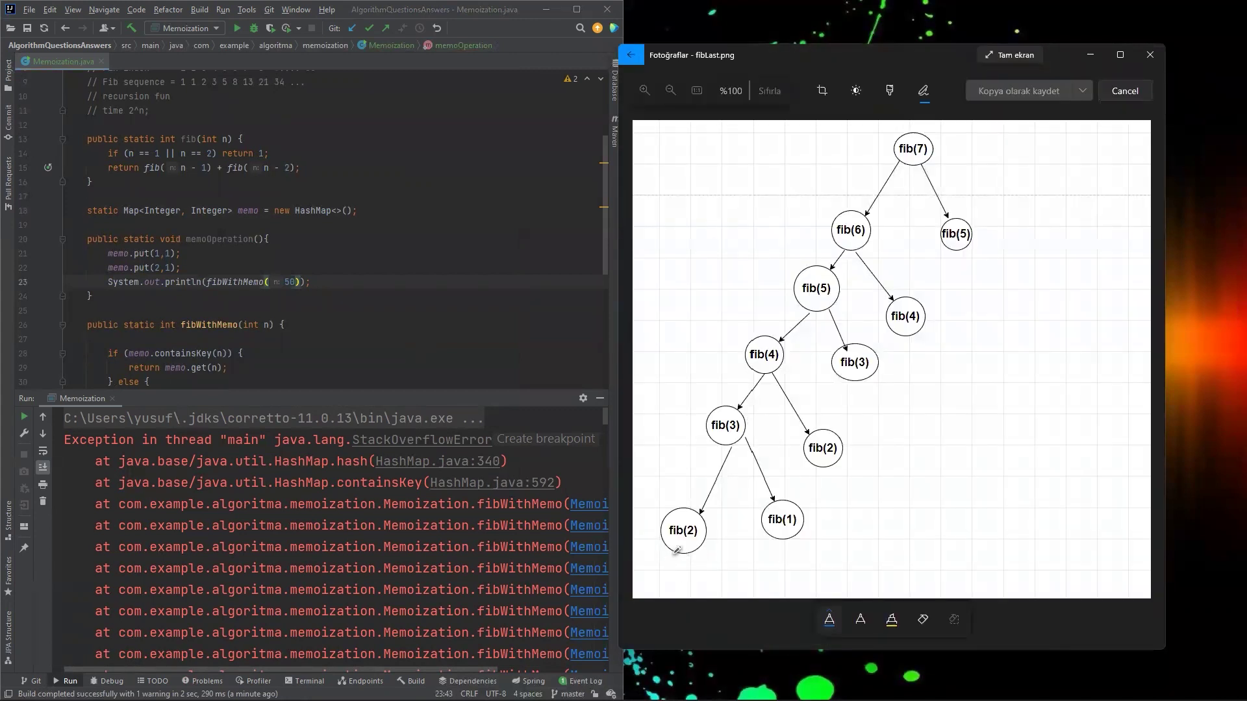
mouse_move(674, 551)
left_mouse_down()
mouse_move(676, 570)
mouse_move(696, 577)
left_mouse_up()
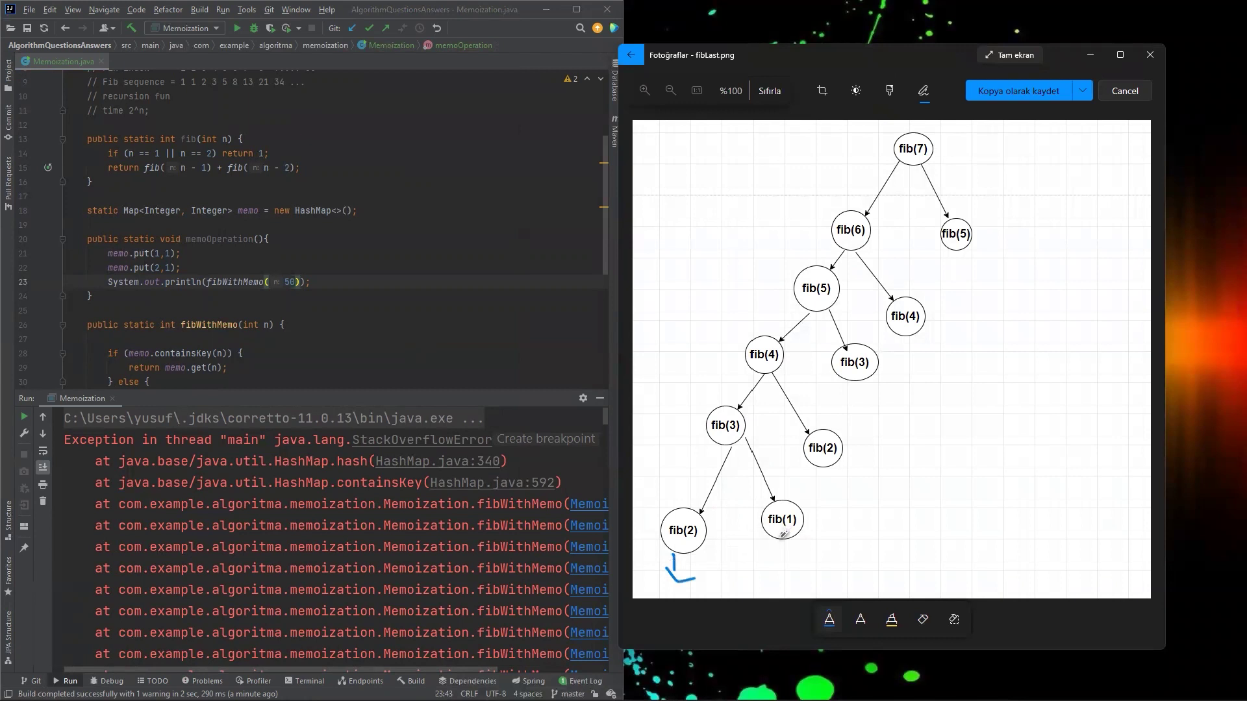
mouse_move(783, 537)
left_mouse_down()
mouse_move(762, 559)
mouse_move(779, 576)
left_mouse_up()
mouse_move(681, 505)
left_mouse_down()
mouse_move(686, 395)
mouse_move(709, 421)
left_mouse_up()
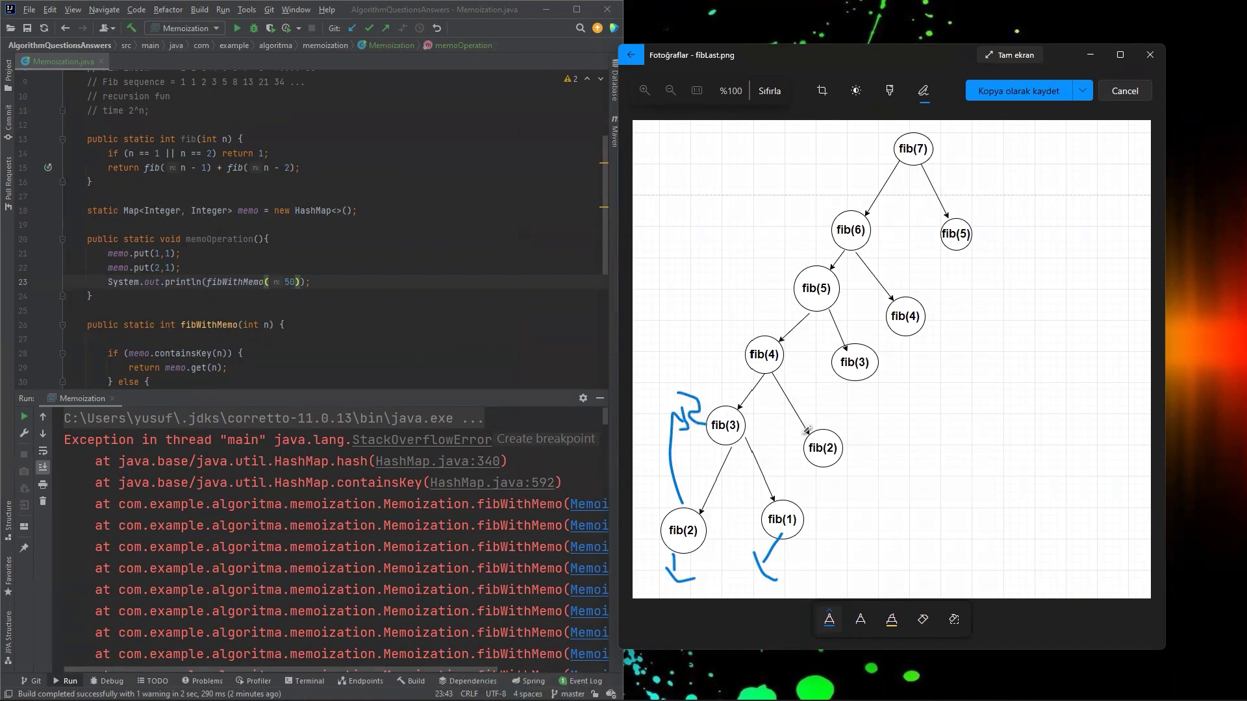
scroll(152, 216, "down", 3)
scroll(293, 253, "down", 3)
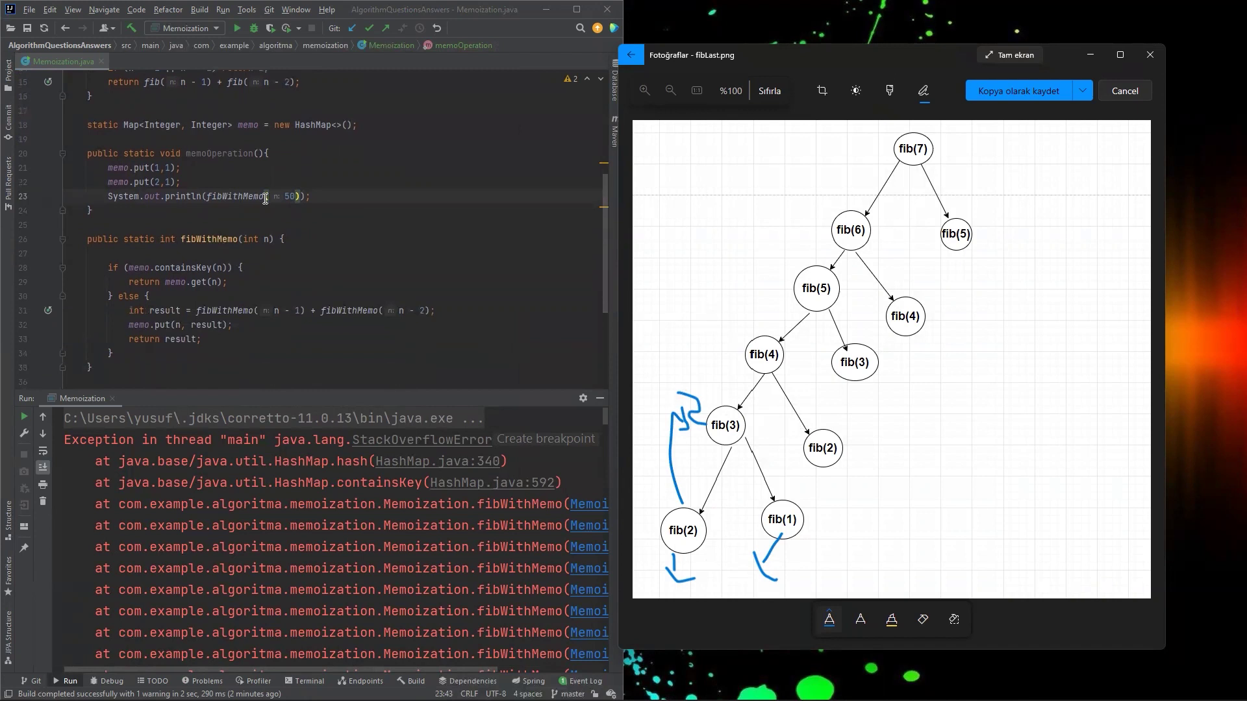
Step: Replace the fibWithMemo call in main with memoOperation
double_click(208, 151)
key("ctrl+c")
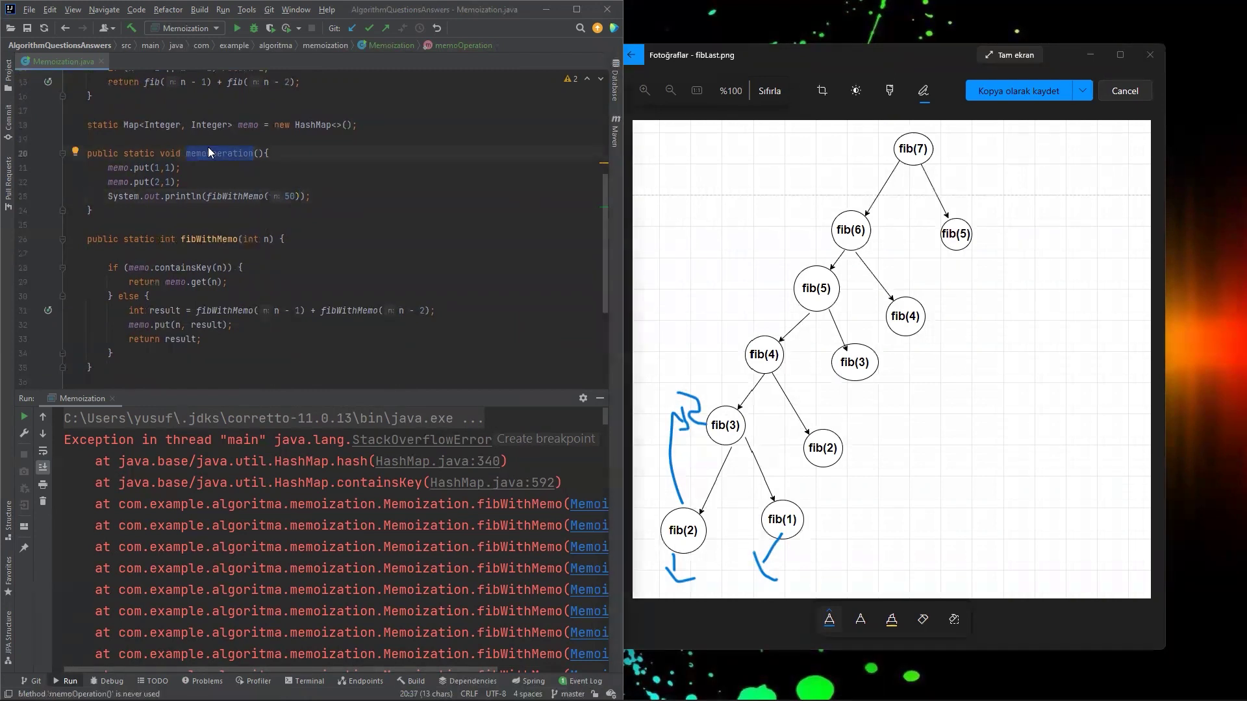
scroll(207, 196, "down", 3)
scroll(206, 273, "down", 2)
double_click(231, 279)
key("ctrl+v")
Step: Strip the println wrapper and argument so main calls only memoOperation(), then run; prints -298632863
left_click_drag(207, 282, 123, 282)
key("BackSpace")
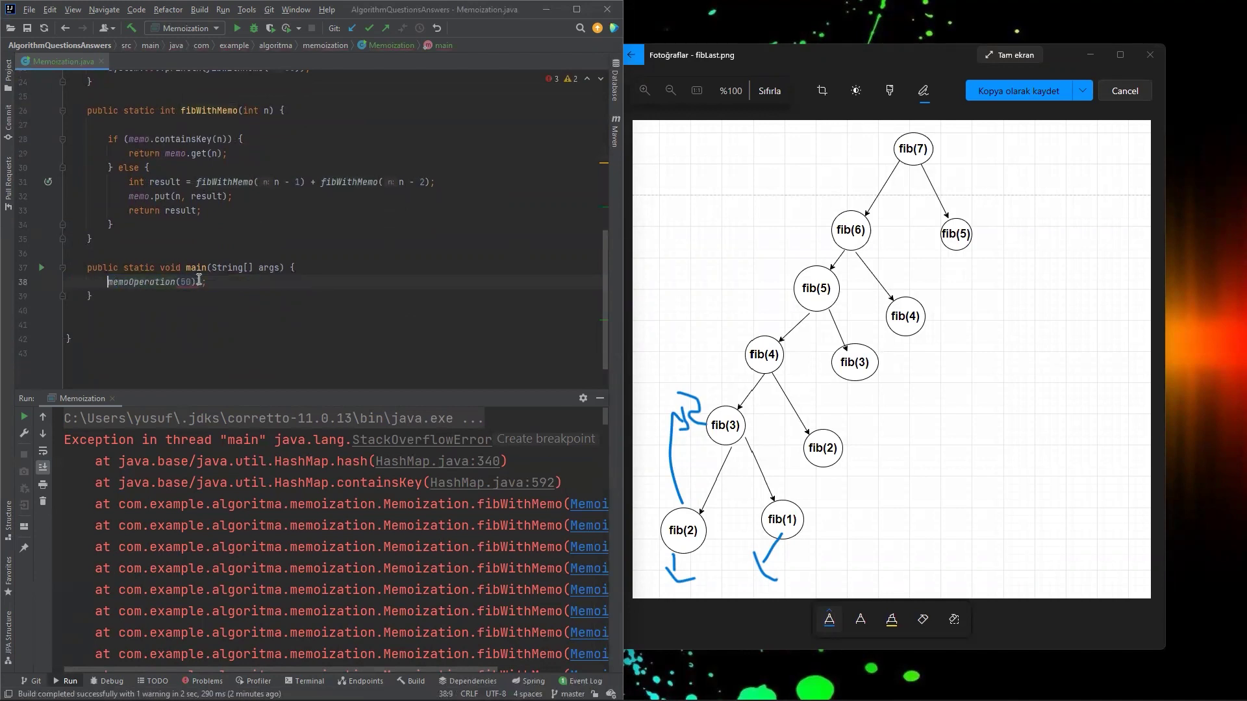
left_click(198, 282)
key("BackSpace")
left_click(191, 282)
key("BackSpace")
key("BackSpace")
scroll(198, 287, "up", 1)
scroll(200, 286, "up", 2)
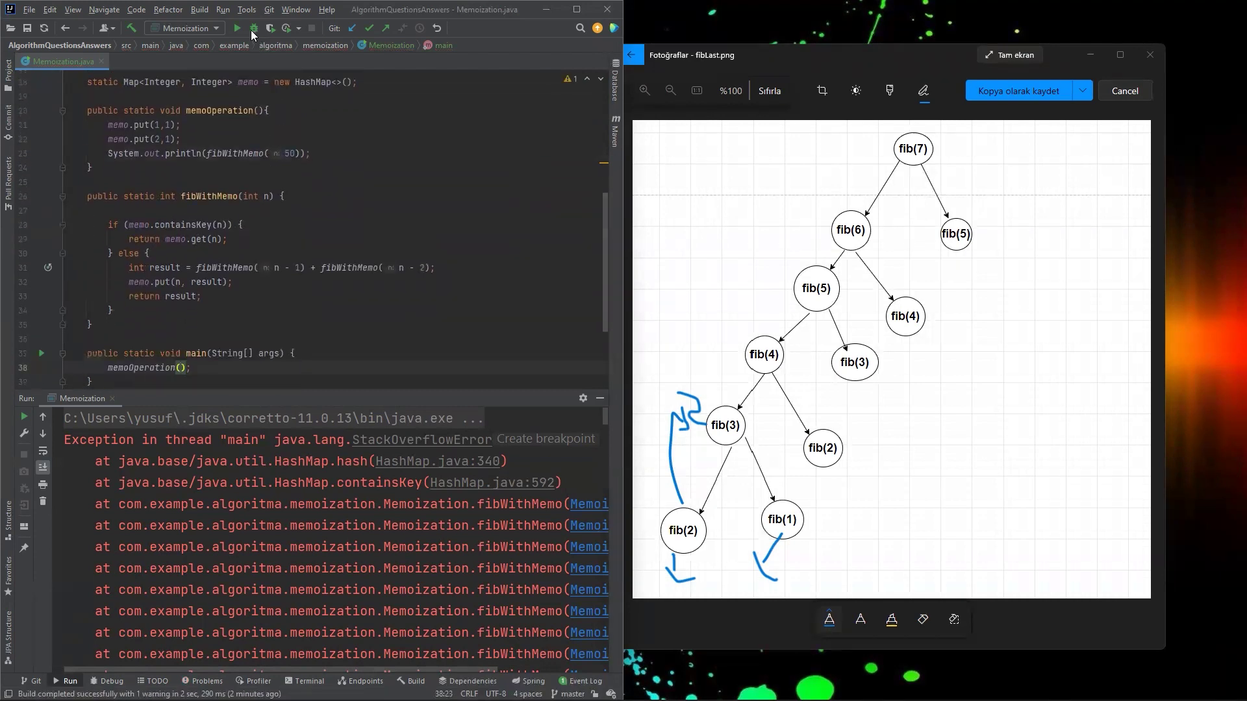
left_click(238, 26)
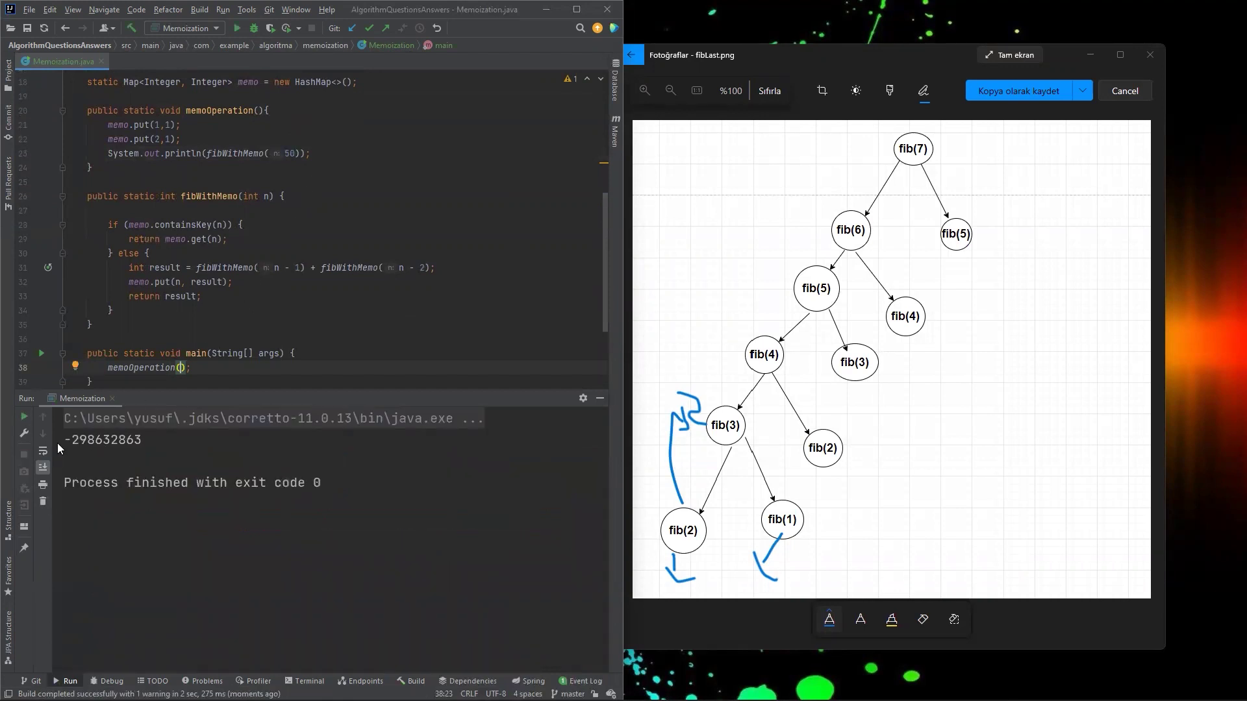
left_click_drag(68, 440, 141, 440)
Step: Change fibWithMemo's return type and its result variable from int to long
left_click(195, 292)
scroll(199, 243, "down", 2)
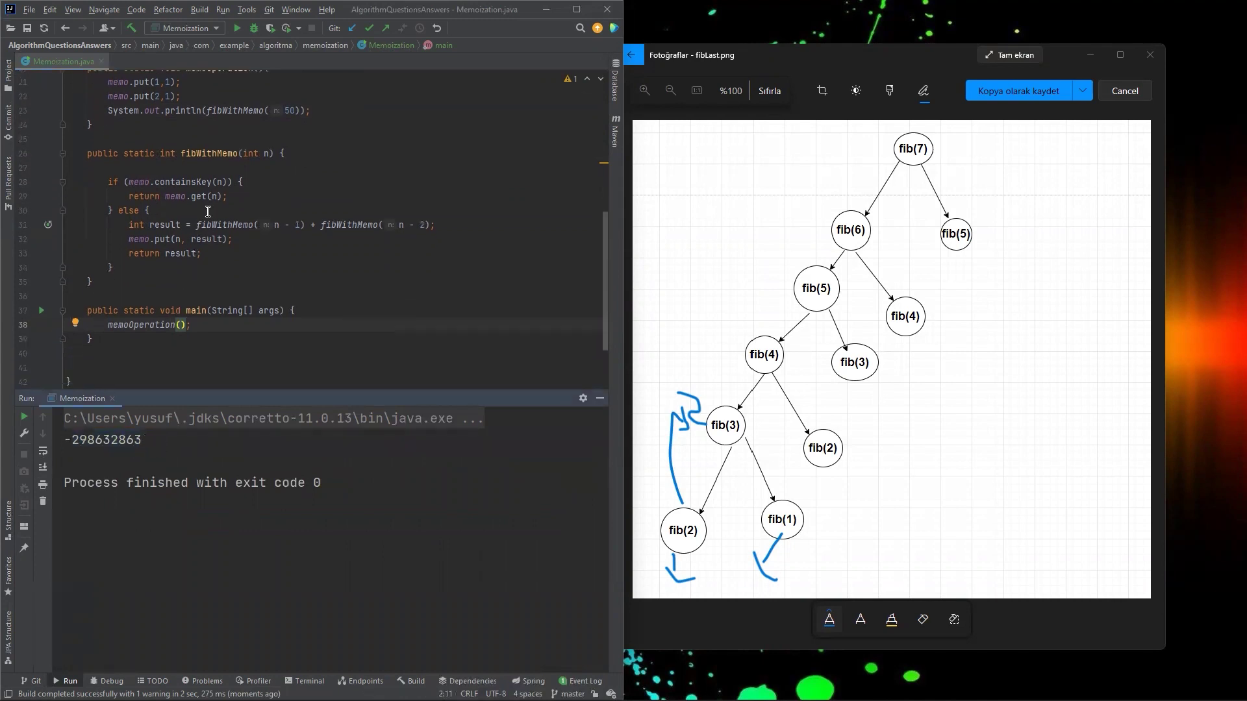
double_click(161, 152)
type("long")
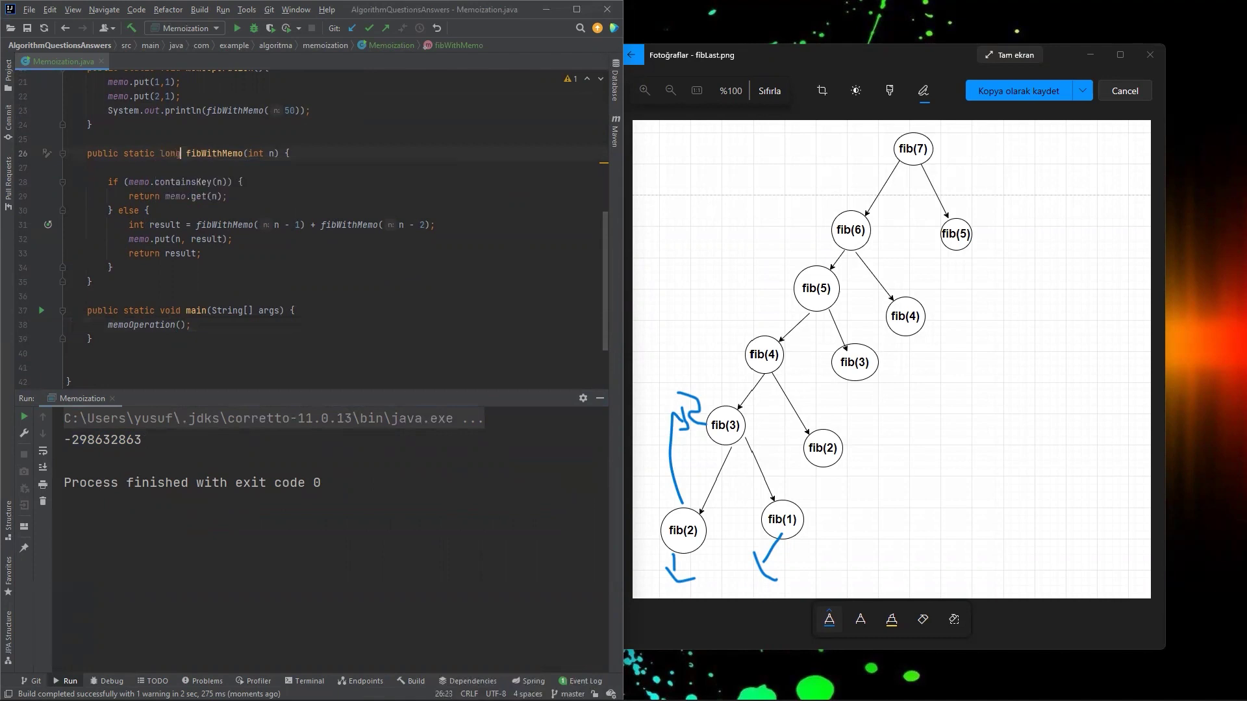
double_click(135, 224)
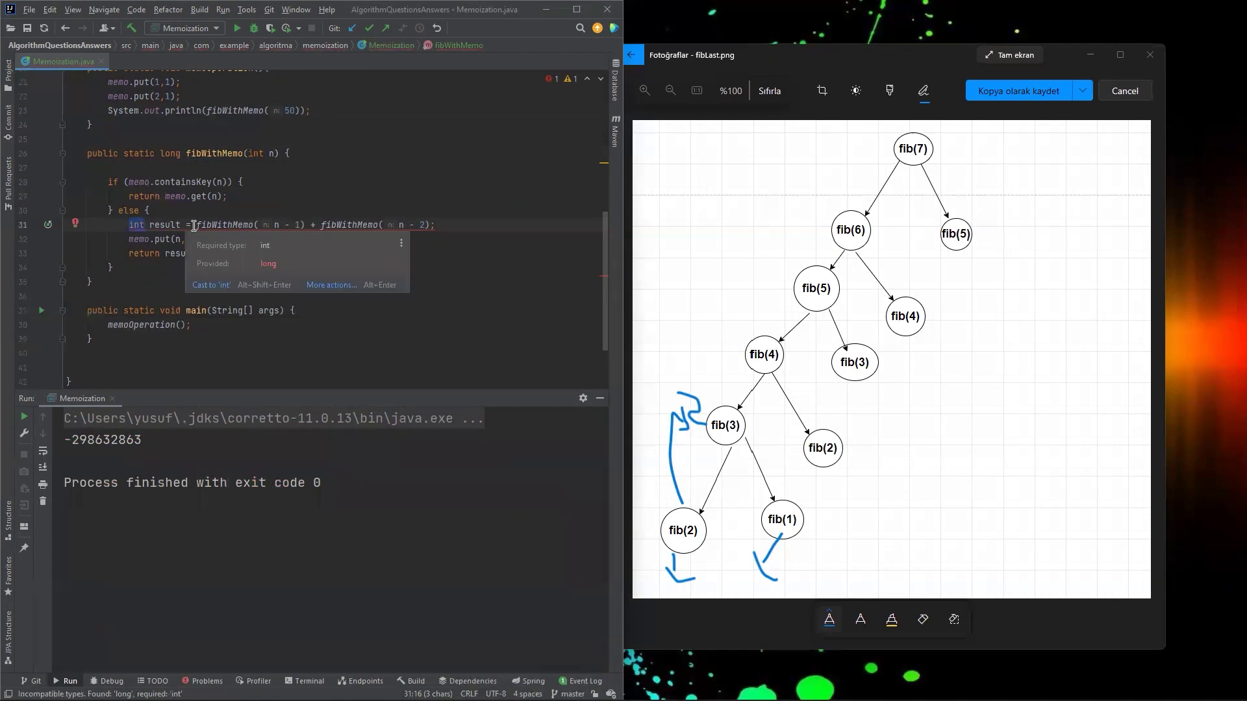
left_click(193, 225)
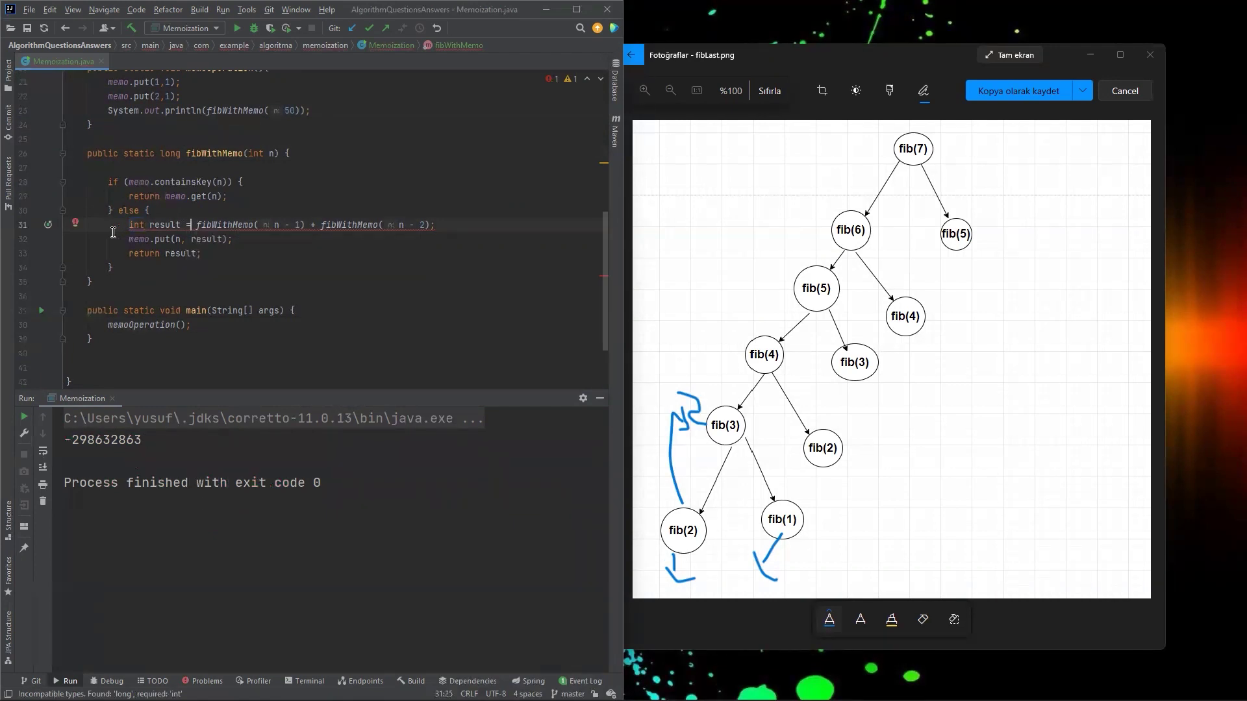
double_click(133, 226)
type("long")
left_click(187, 239)
type("(int")
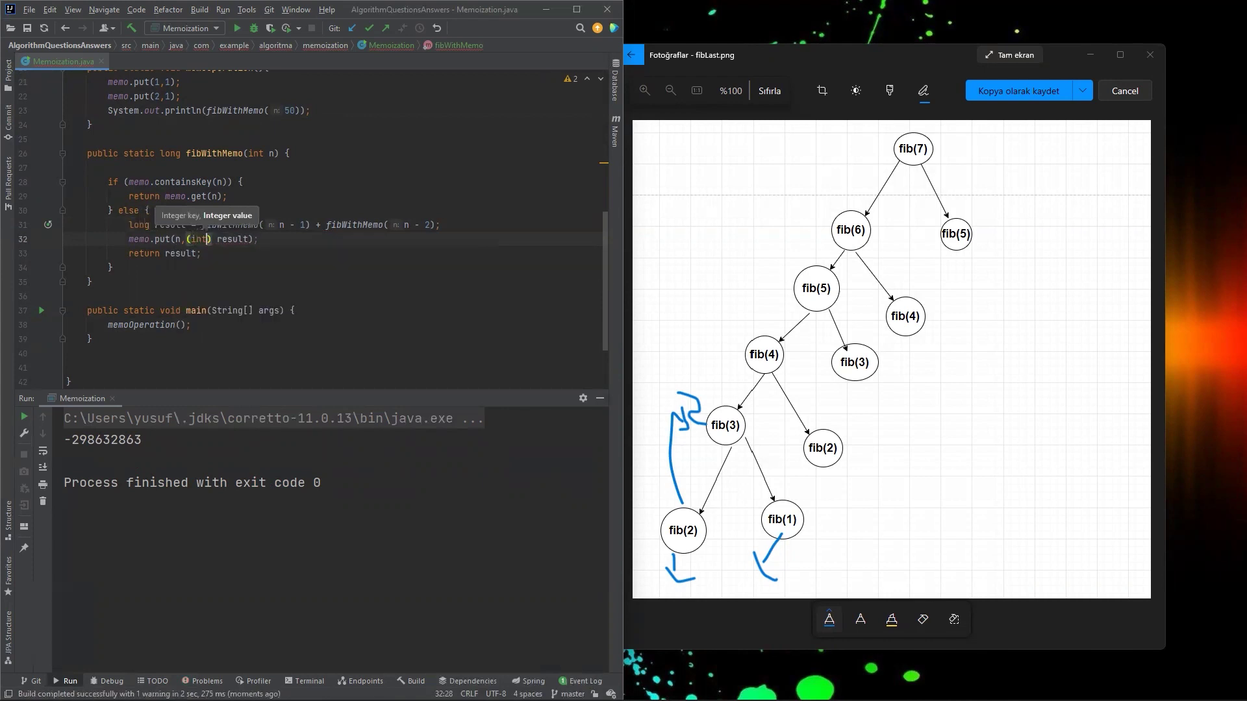
key("ctrl+alt+l")
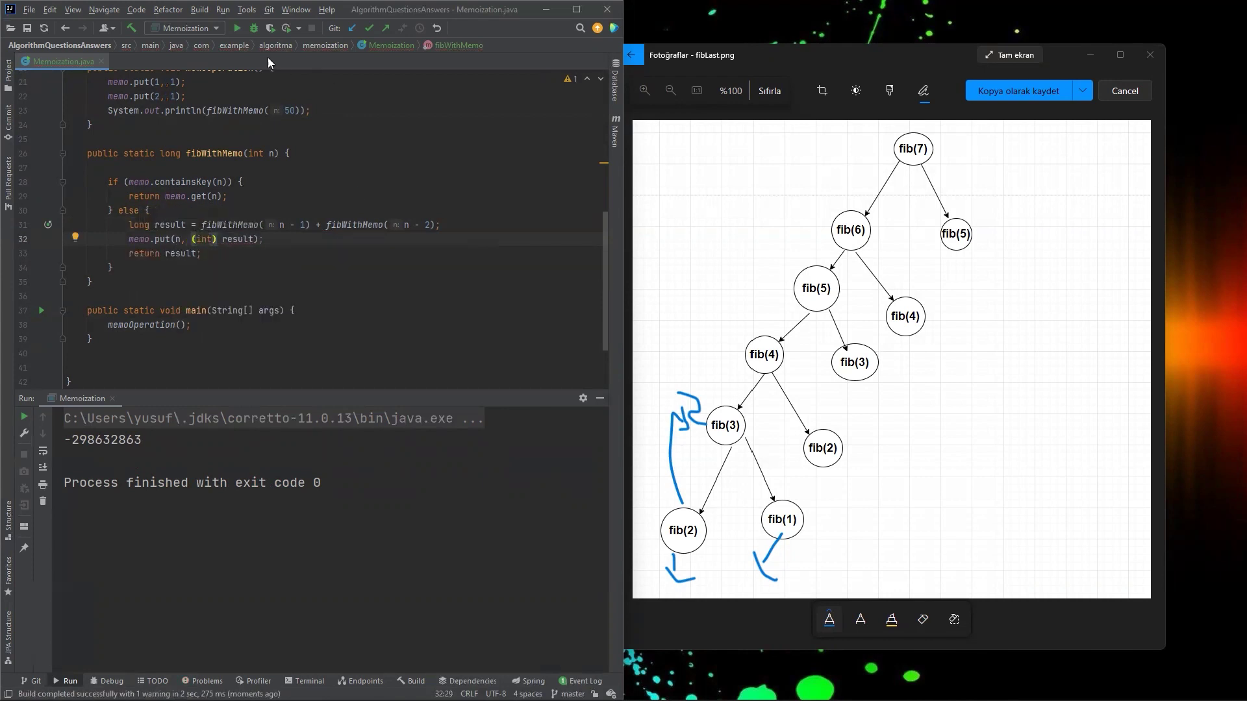
left_click(237, 30)
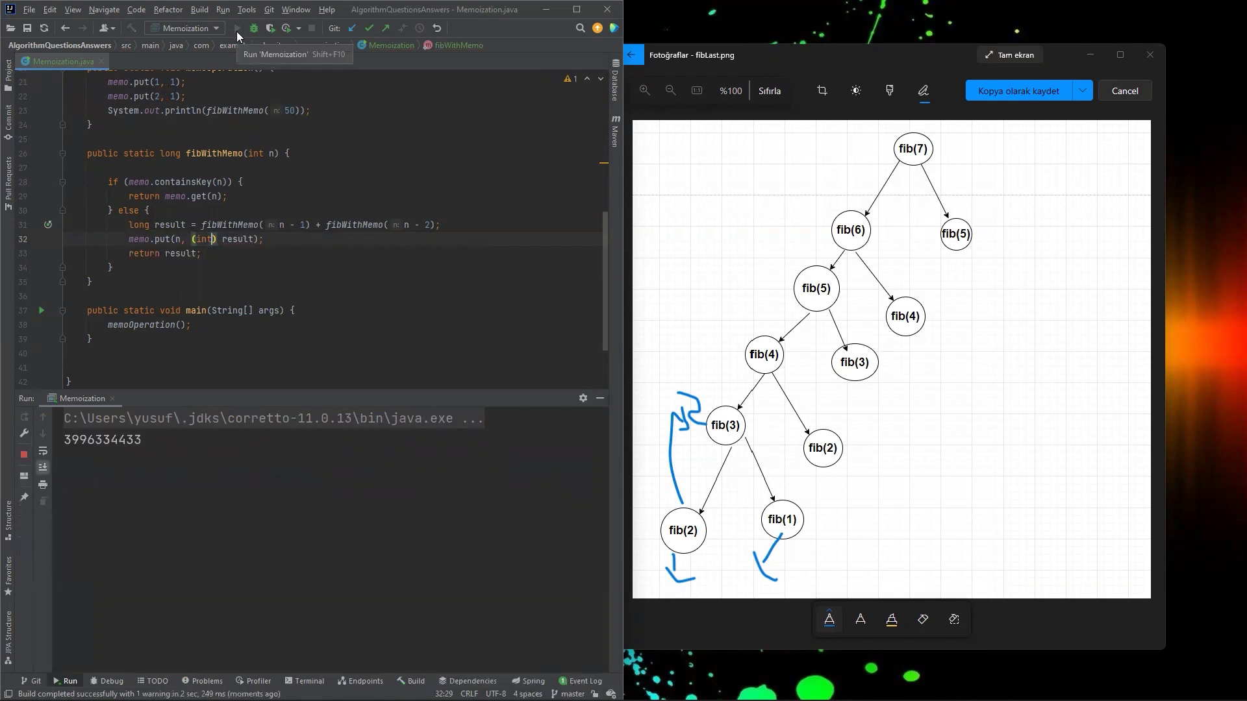
Step: Add a System.out.println(fib(50)) statement to main using the sout template
left_click_drag(144, 440, 78, 436)
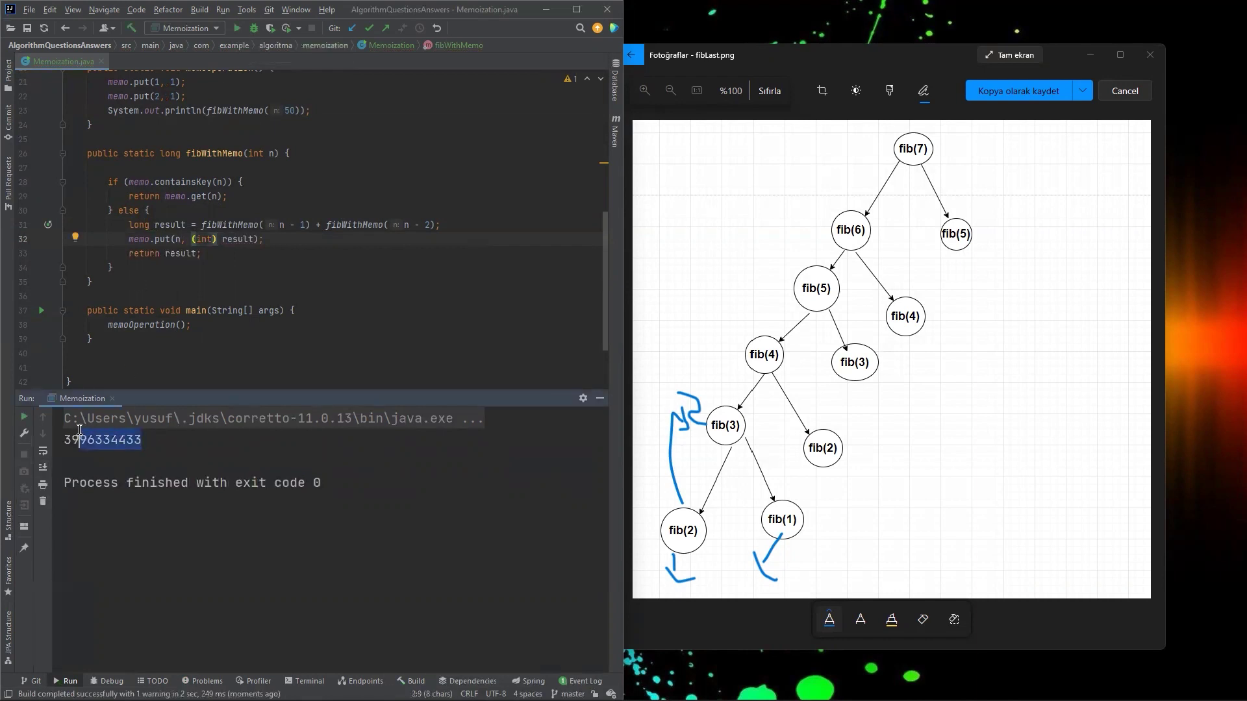
scroll(194, 243, "up", 5)
left_click(191, 183)
scroll(196, 244, "down", 5)
left_click(347, 269)
key("Return")
type("sout")
key("Tab")
type("fib(50));")
scroll(231, 261, "up", 5)
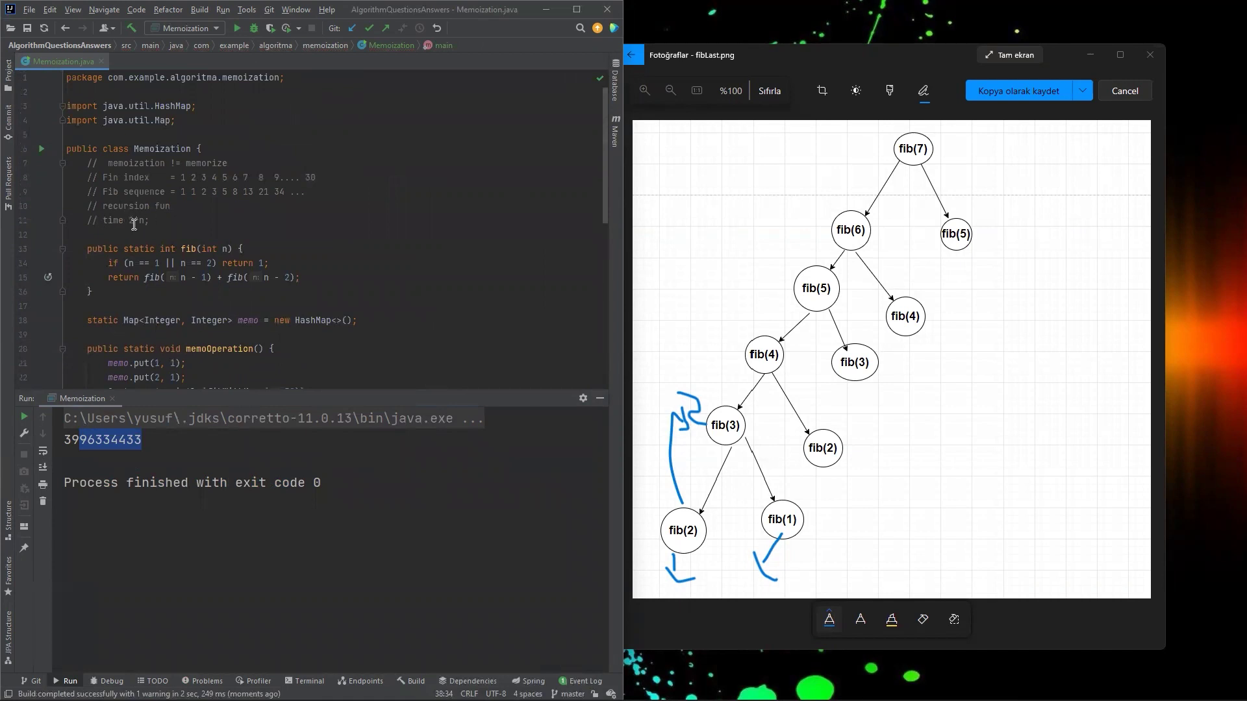
scroll(140, 222, "down", 5)
scroll(139, 222, "down", 5)
left_click(107, 239)
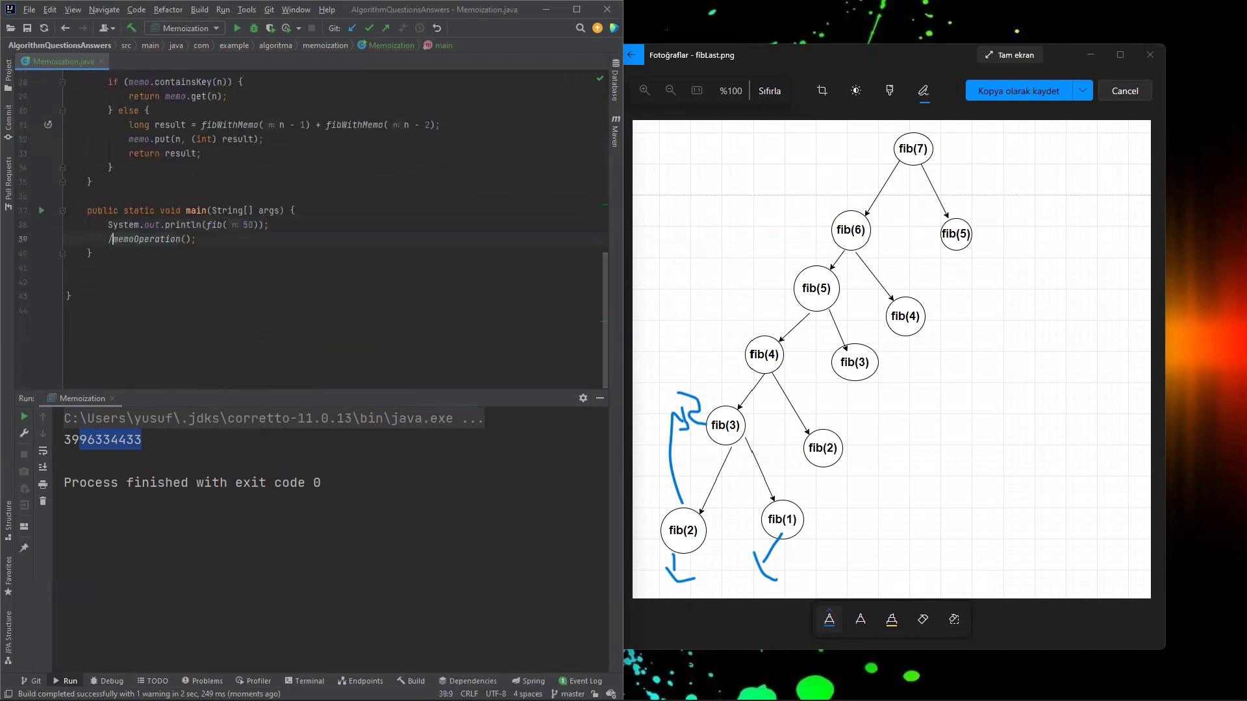
type("//")
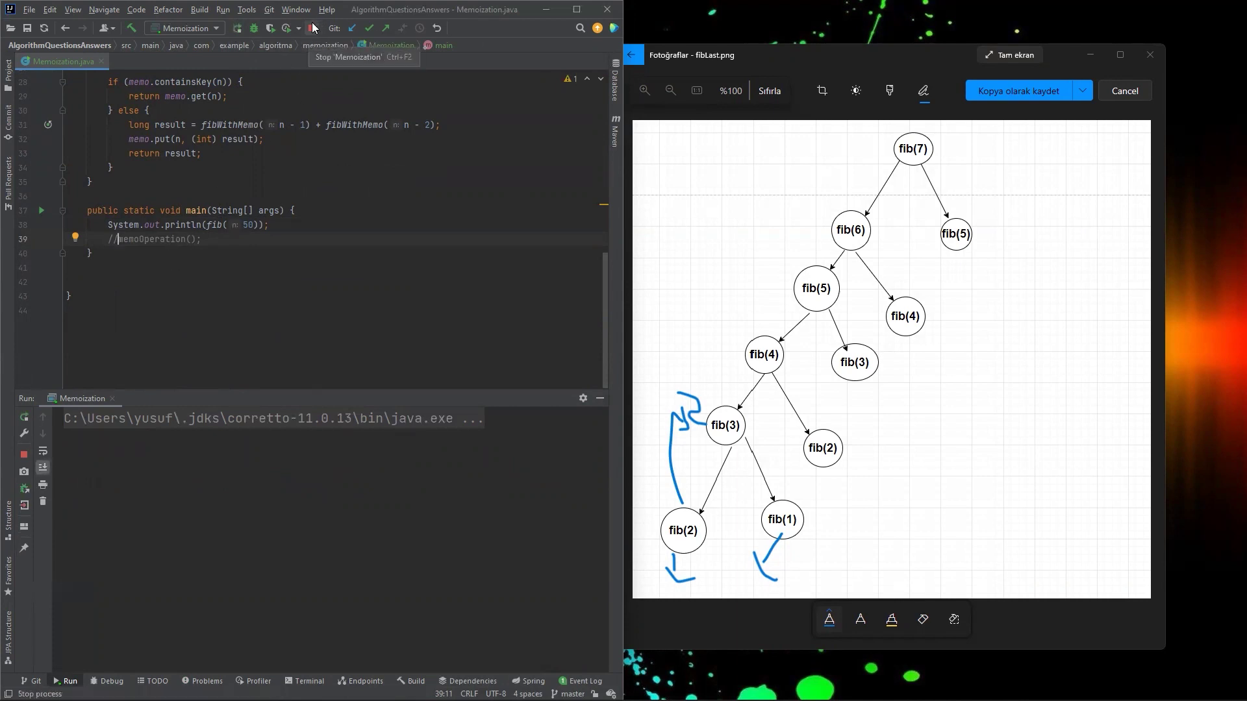
key("BackSpace")
key("BackSpace")
key("Up")
type("//")
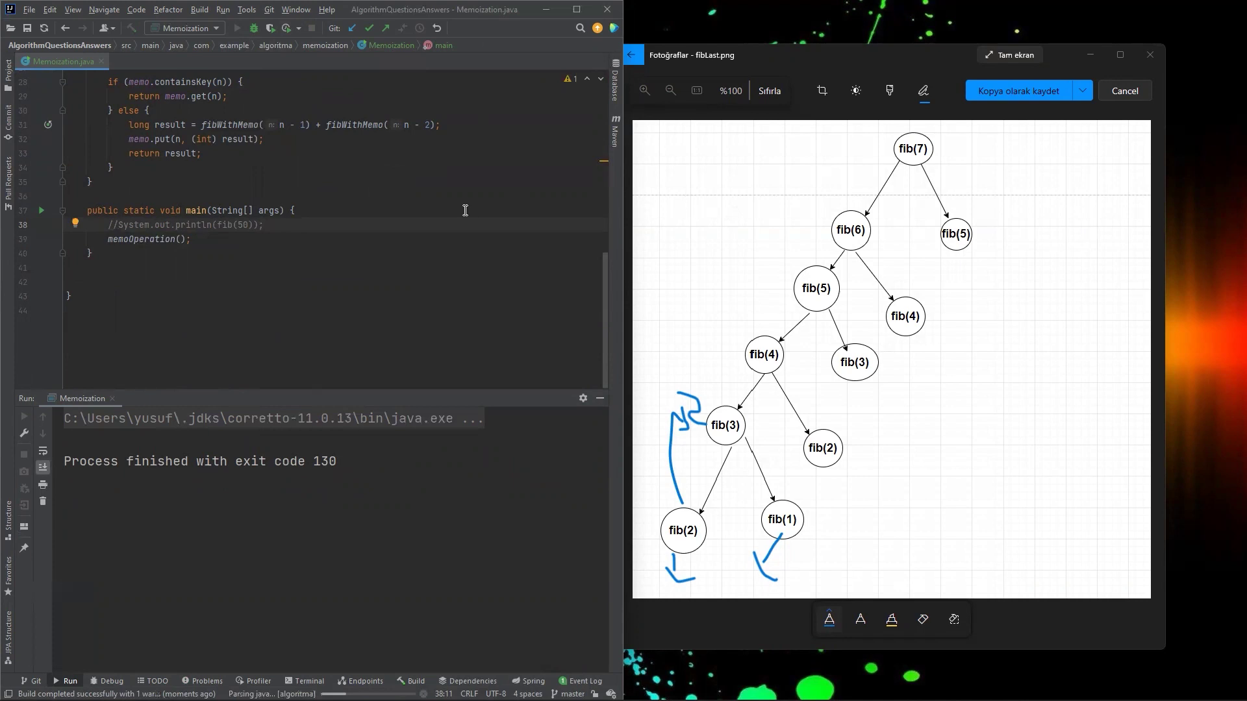
scroll(164, 214, "up", 5)
key("shift+F10")
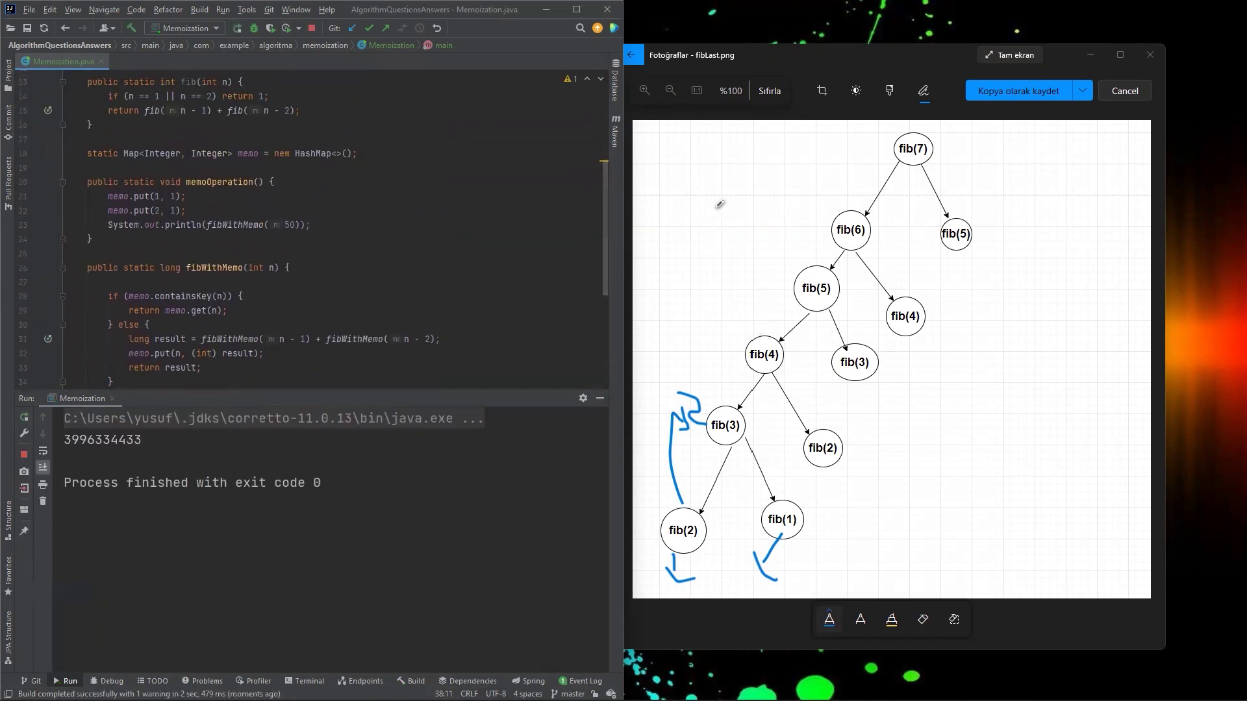
Step: Handwrite n + n-2 beside the recursion tree and 2n-2 below it
left_click_drag(721, 181, 831, 141)
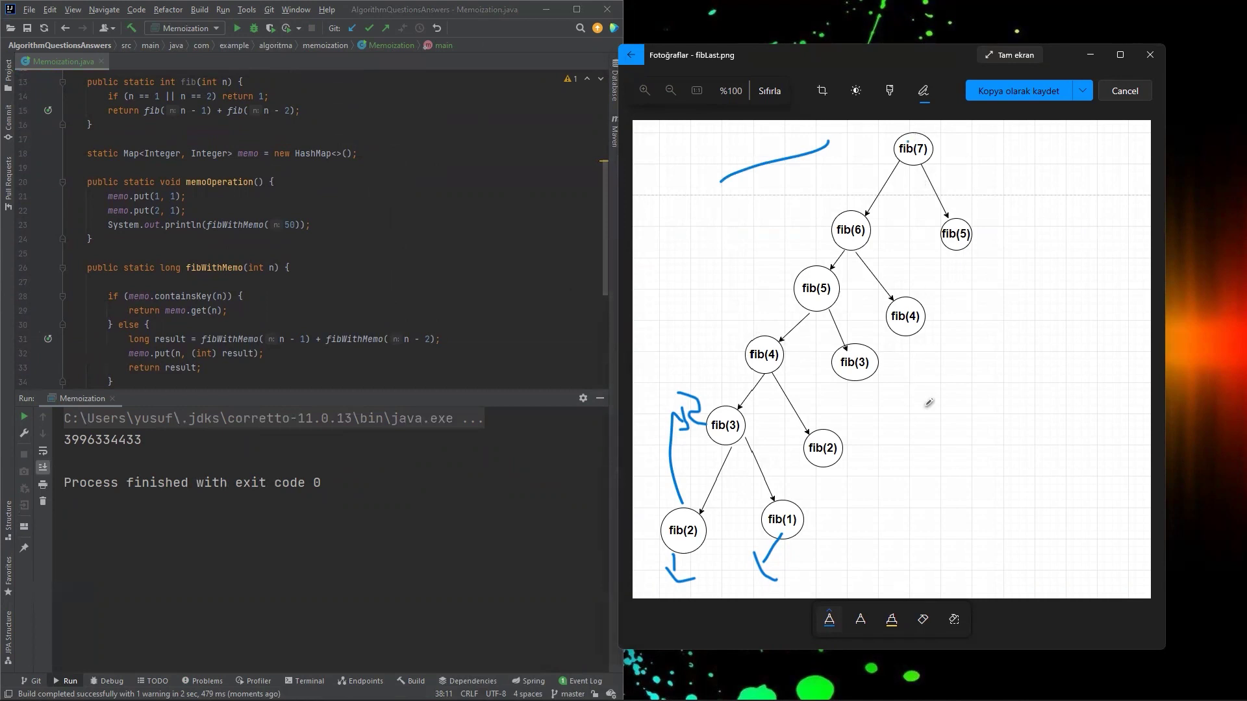
mouse_move(888, 444)
left_mouse_down()
mouse_move(960, 419)
mouse_move(949, 430)
mouse_move(1005, 426)
mouse_move(1040, 392)
mouse_move(1091, 419)
left_mouse_up()
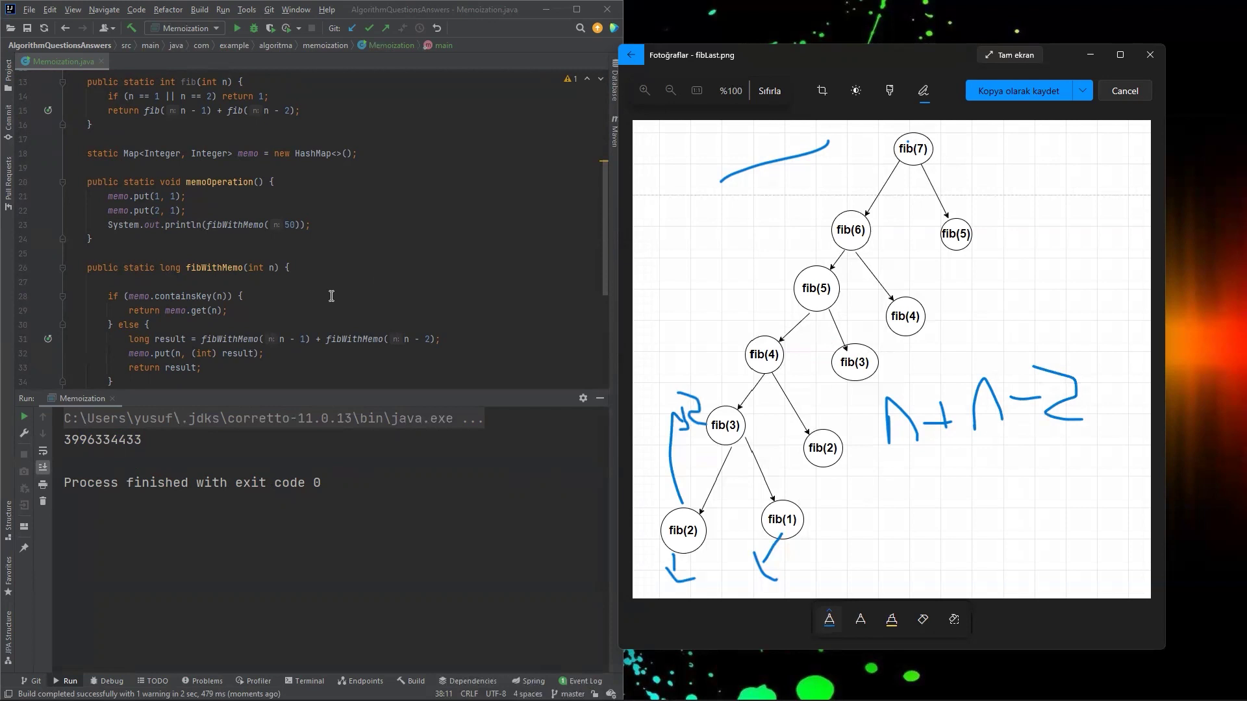
scroll(331, 296, "down", 3)
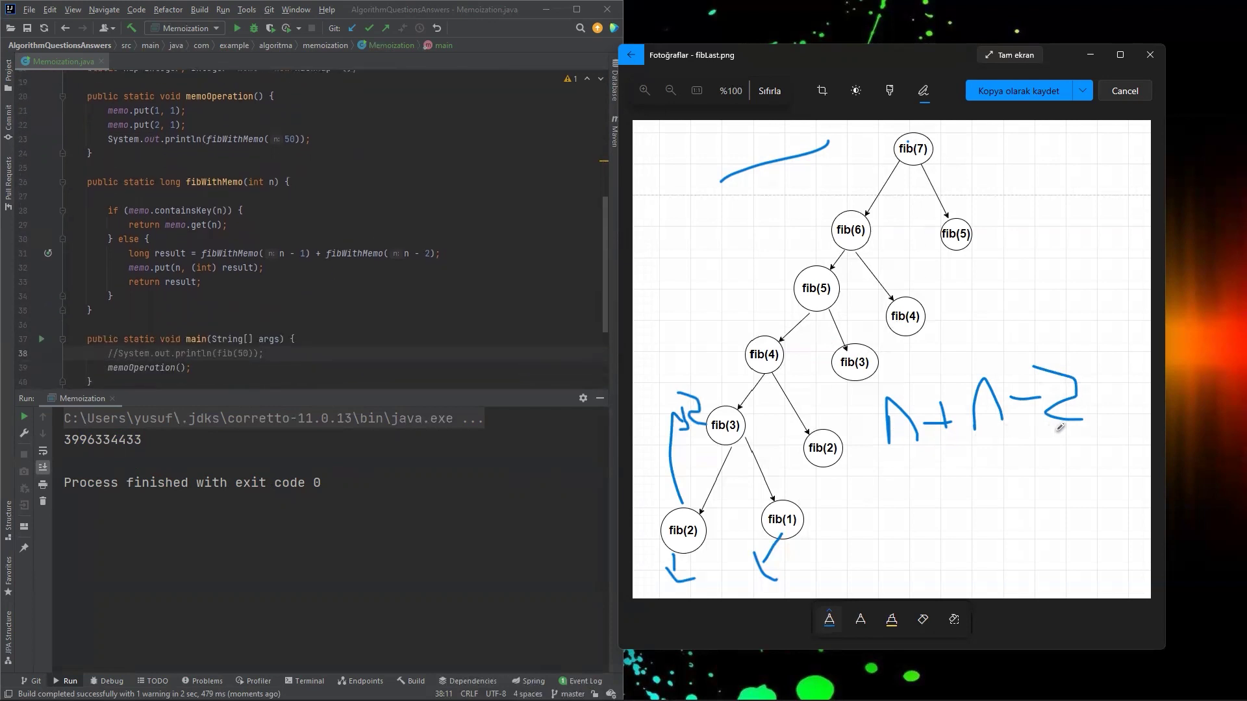
mouse_move(888, 463)
left_mouse_down()
mouse_move(941, 494)
mouse_move(1012, 481)
mouse_move(1040, 499)
left_mouse_up()
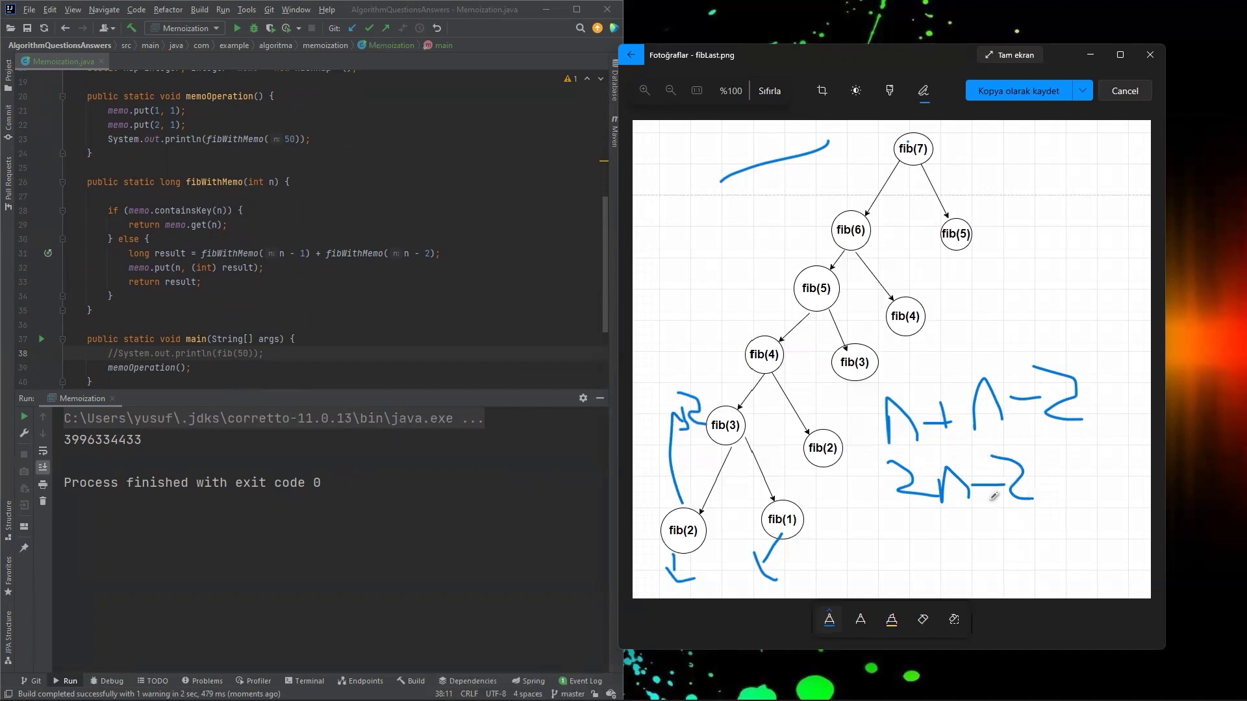
Step: Cross out both 2s in the handwritten 2n-2
left_click_drag(975, 445, 1052, 507)
left_click_drag(1038, 438, 1011, 511)
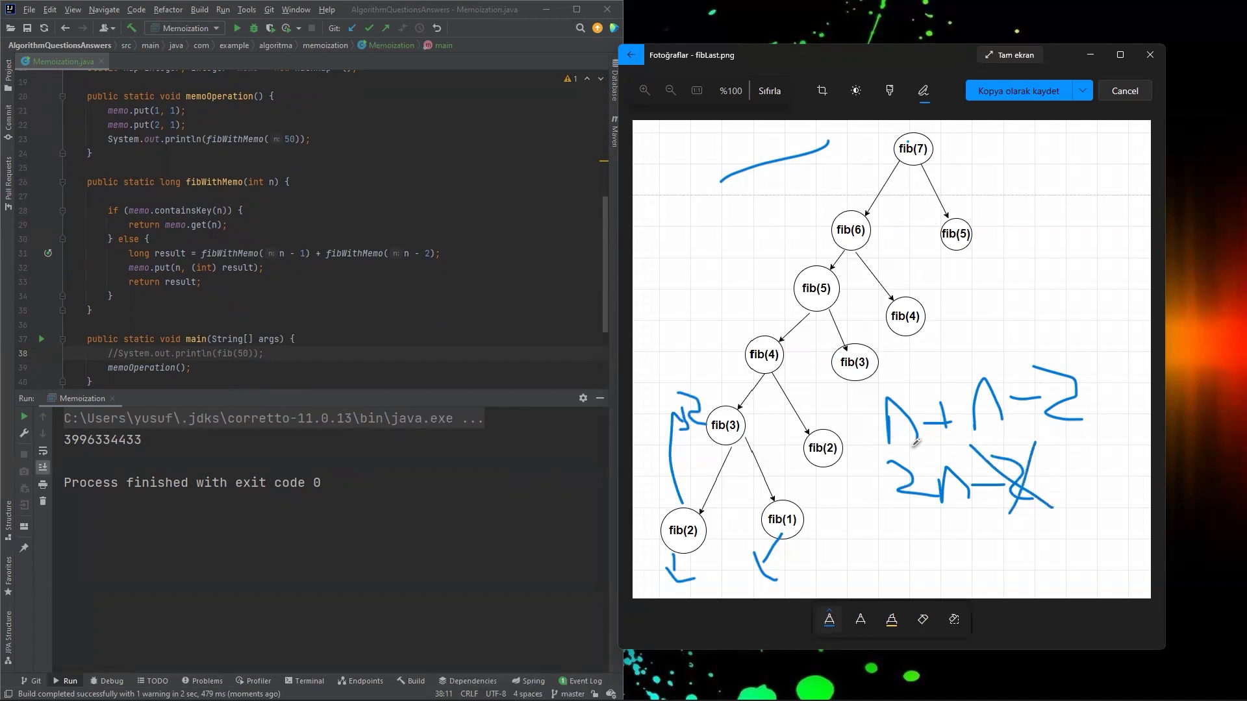
left_click_drag(910, 443, 885, 505)
left_click_drag(880, 456, 936, 514)
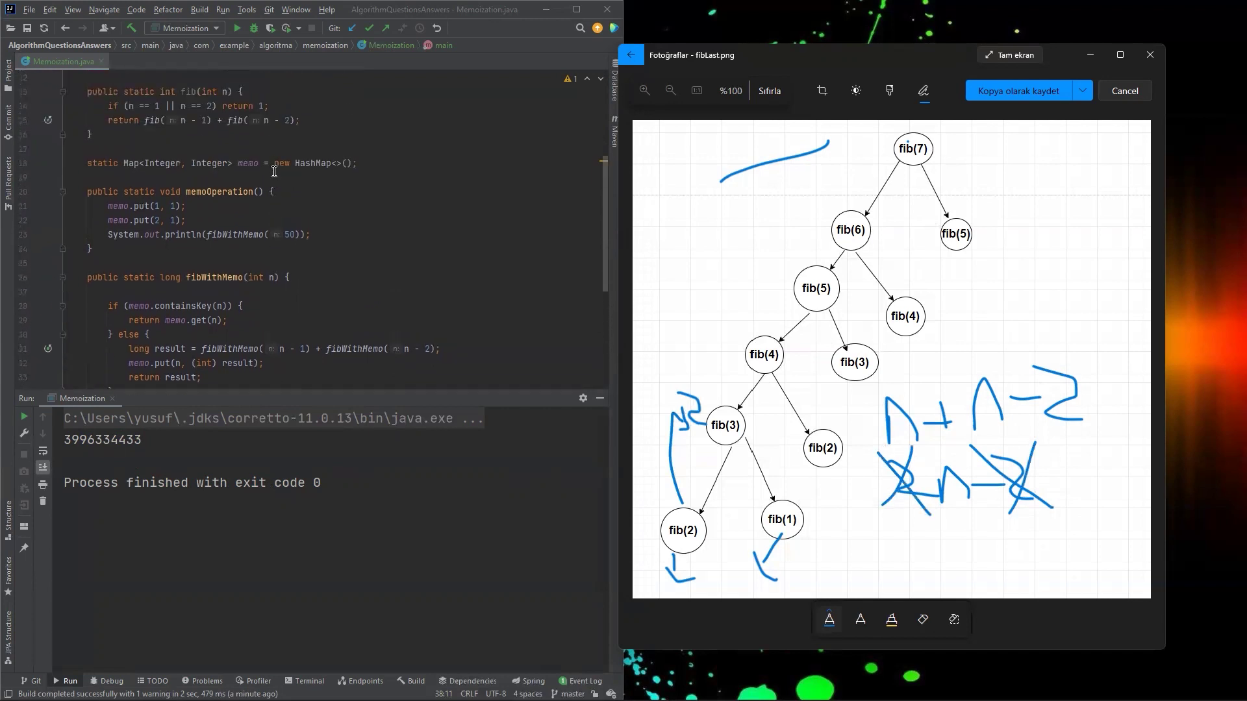
scroll(274, 172, "up", 3)
Step: Write the comment "// with n" on empty line 12 under "// time 2^n;"
left_click(220, 196)
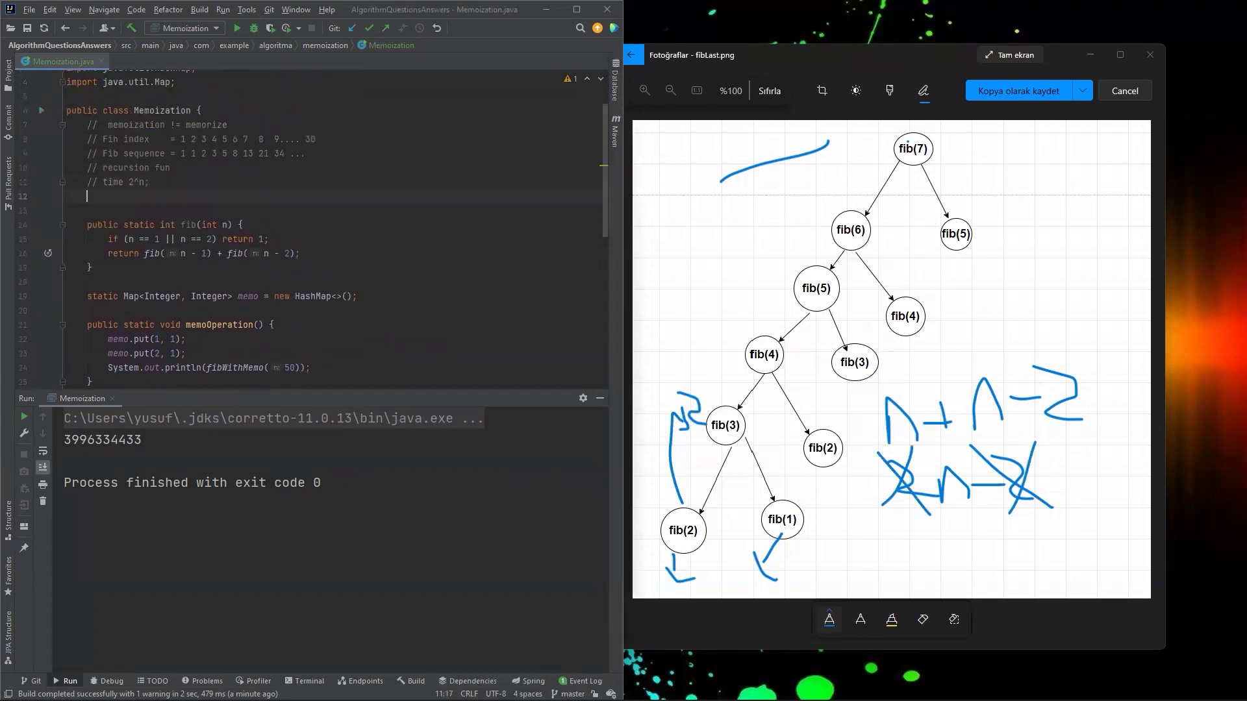
type("// with ")
type("r")
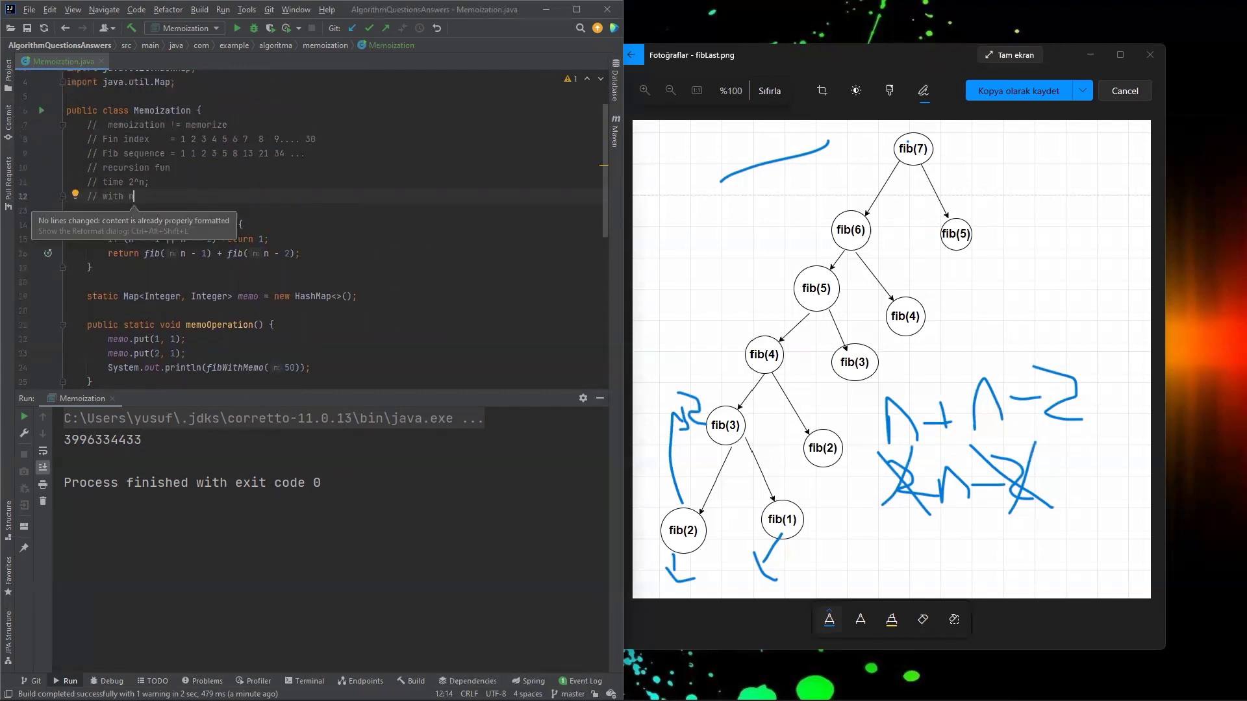
scroll(304, 282, "down", 2)
scroll(304, 282, "down", 2)
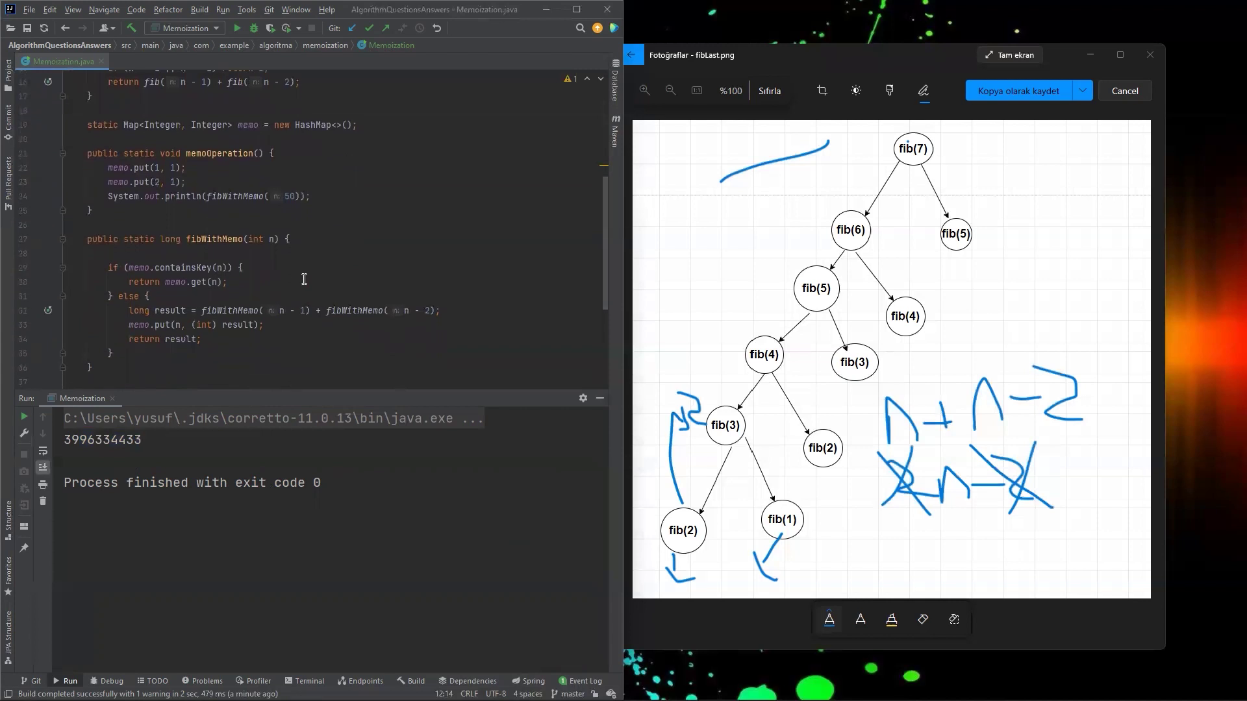
scroll(304, 280, "down", 2)
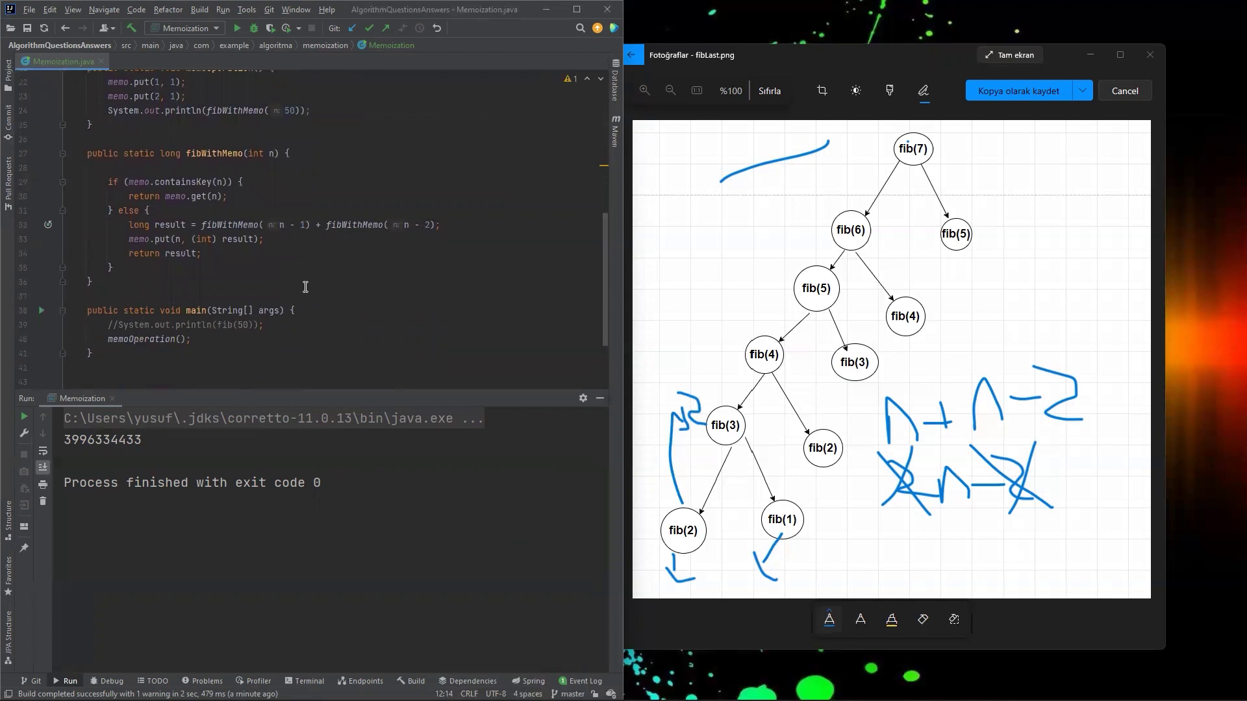
scroll(305, 287, "up", 3)
scroll(304, 287, "up", 3)
scroll(305, 286, "down", 3)
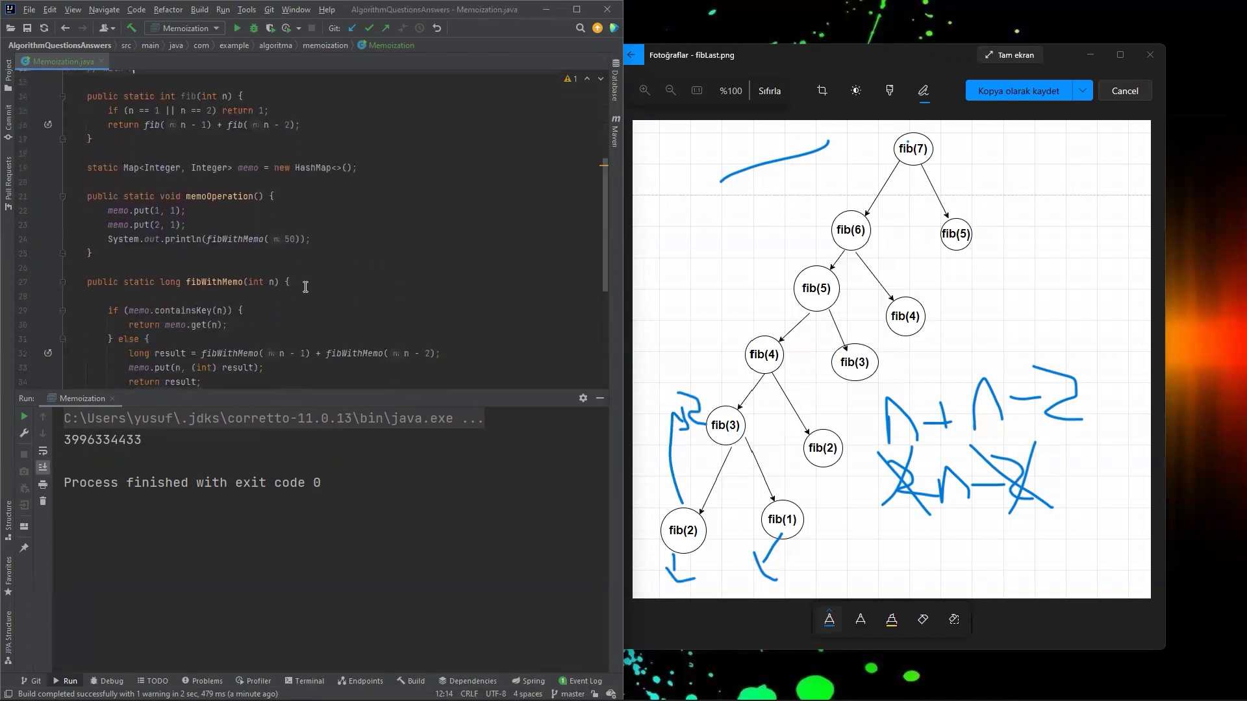
scroll(305, 286, "up", 3)
scroll(304, 286, "down", 3)
scroll(305, 287, "down", 2)
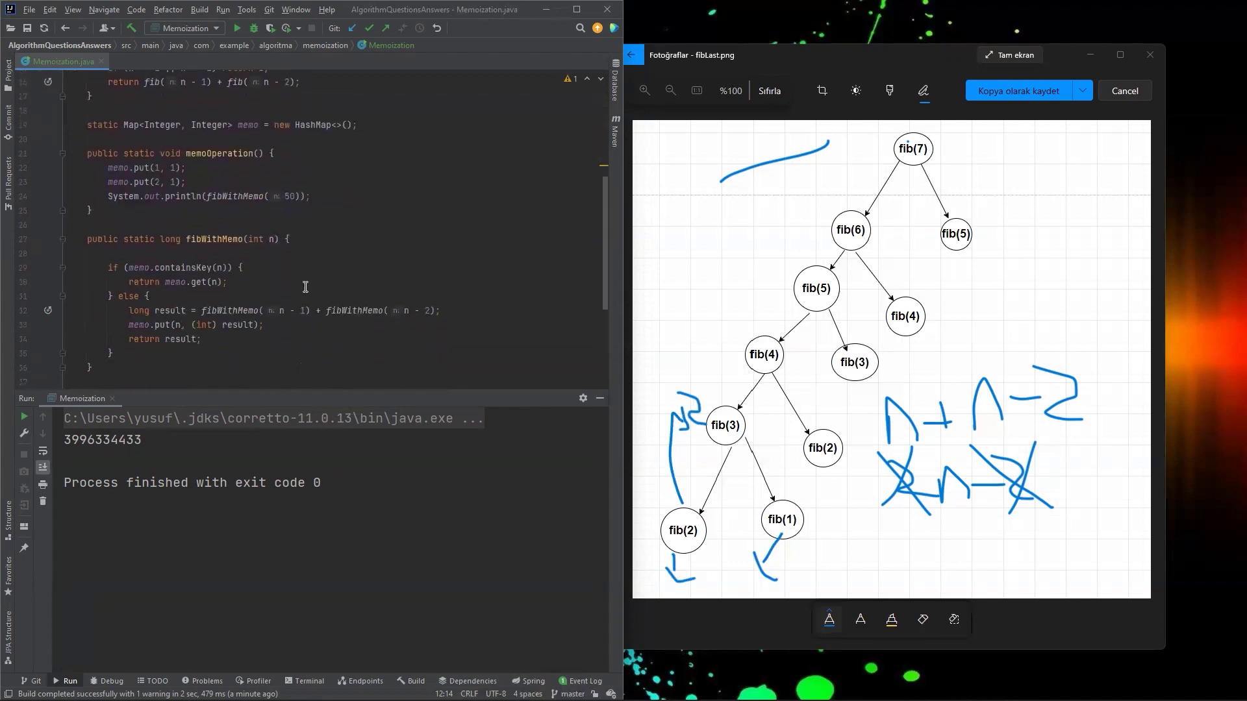